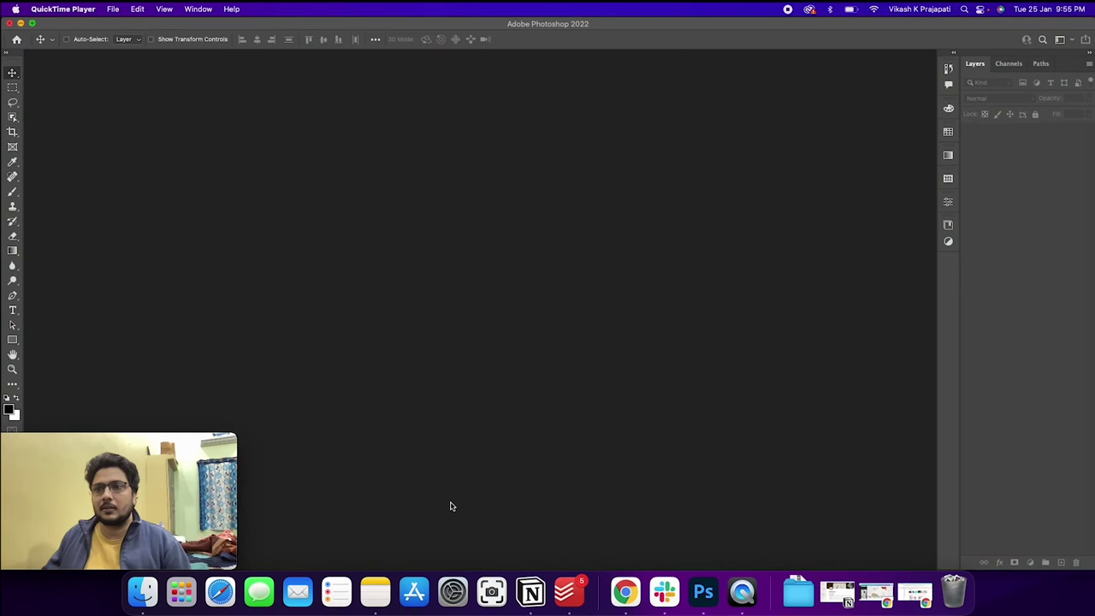
Drag 'mug animated mockup isometric view.psd' from its Finder folder onto Photoshop to open it
{"action": "left_click", "coordinate": [143, 604]}
{"action": "left_click", "coordinate": [499, 163]}
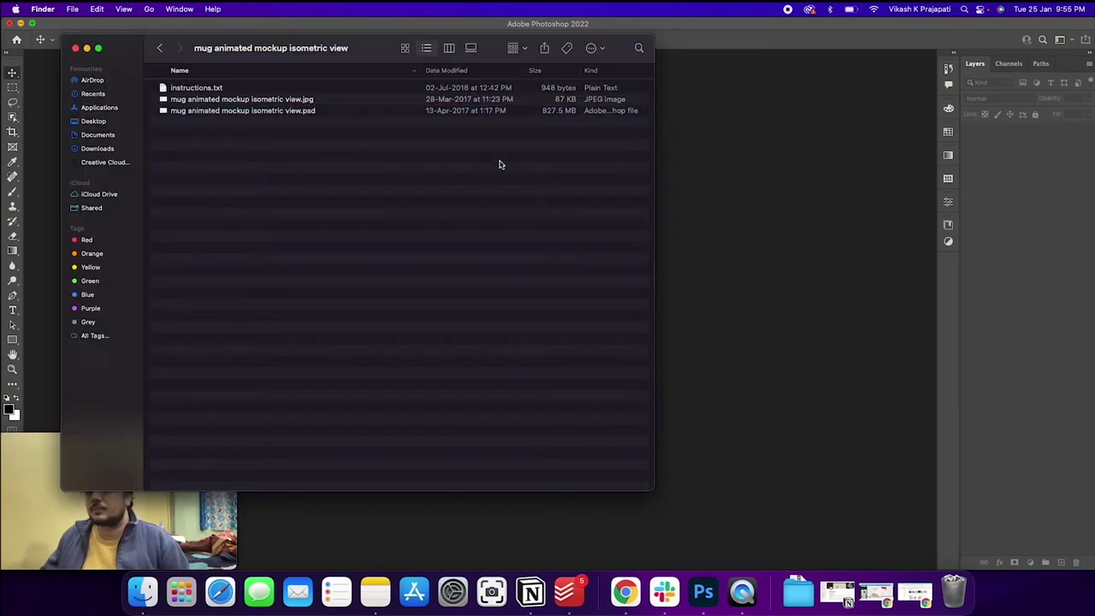
{"action": "left_click", "coordinate": [221, 110]}
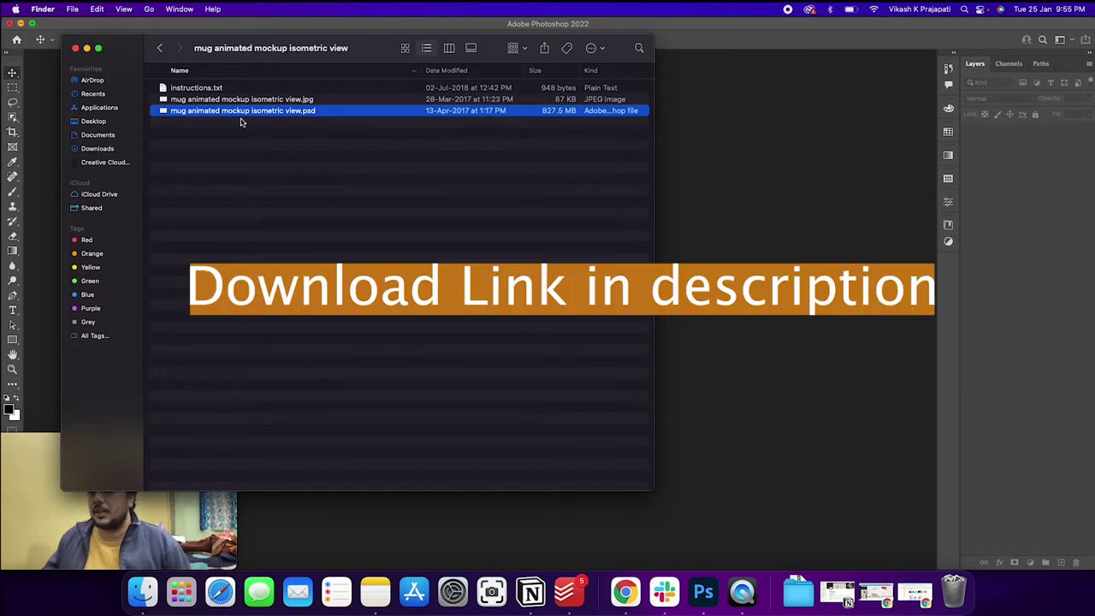
{"action": "left_click_drag", "start_coordinate": [234, 113], "coordinate": [774, 200]}
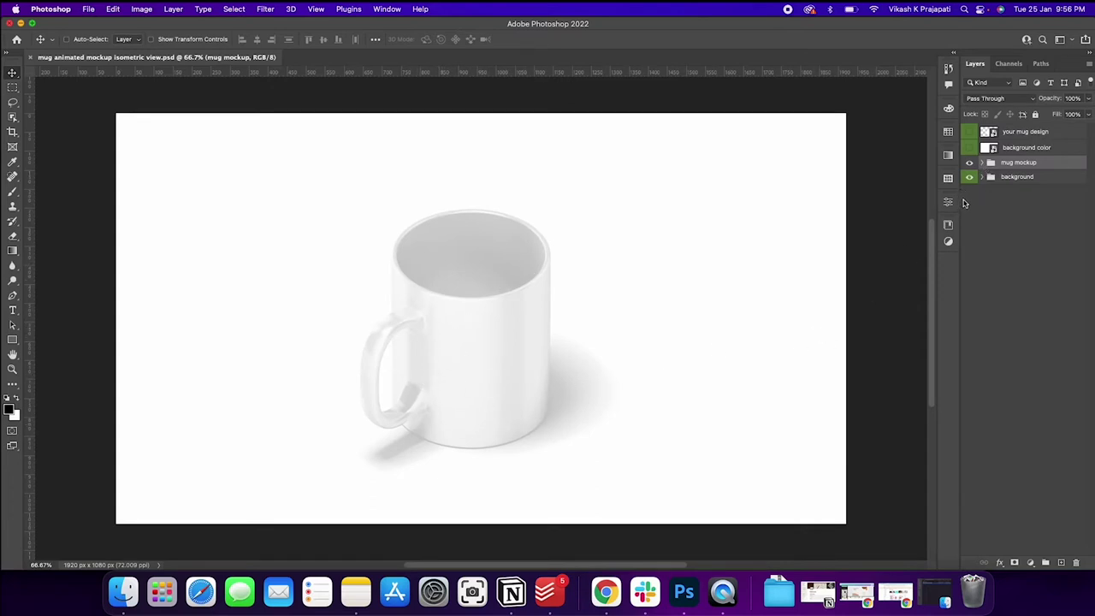
Widen the Layers list, expand the background group and select the background color layer
{"action": "left_click_drag", "start_coordinate": [958, 198], "coordinate": [737, 198]}
{"action": "left_click", "coordinate": [757, 177]}
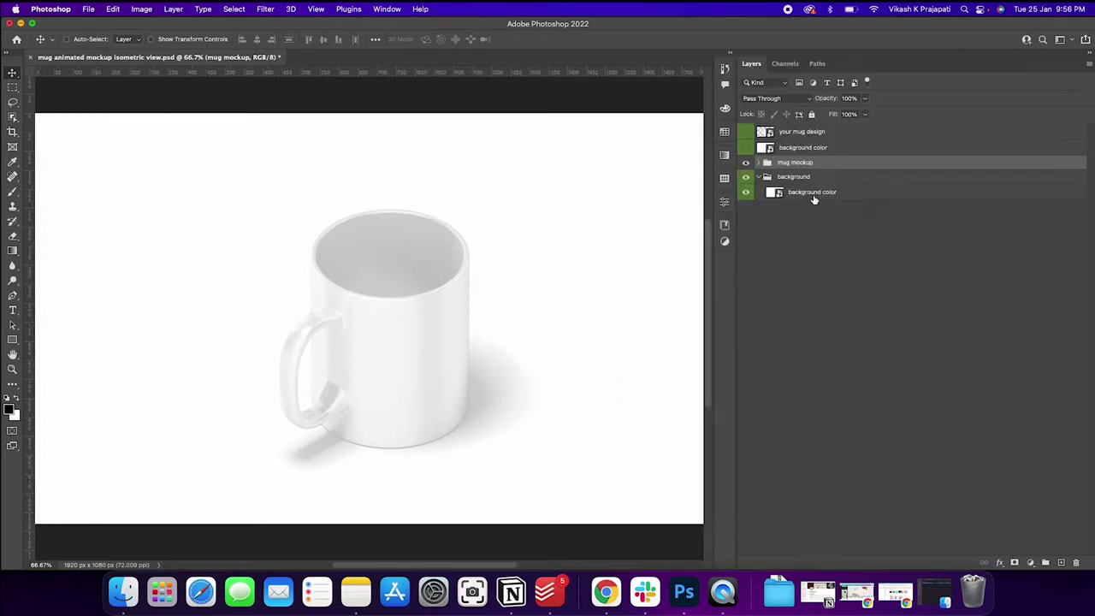
{"action": "left_click", "coordinate": [754, 196]}
{"action": "left_click", "coordinate": [746, 193]}
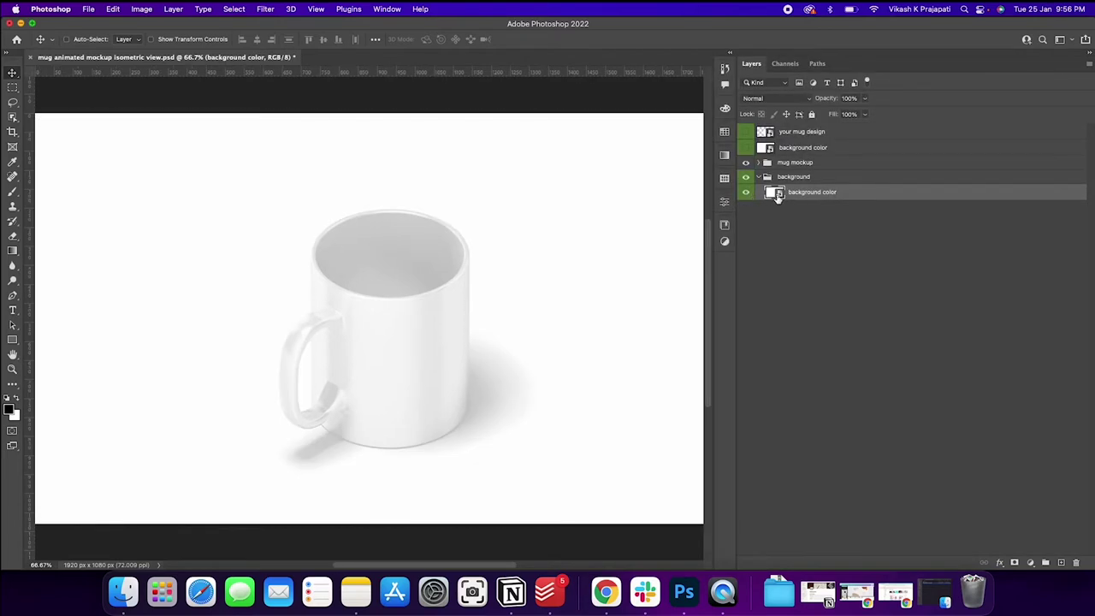
Add a red Solid Color fill layer to the background color smart object, save and close it
{"action": "double_click", "coordinate": [778, 195]}
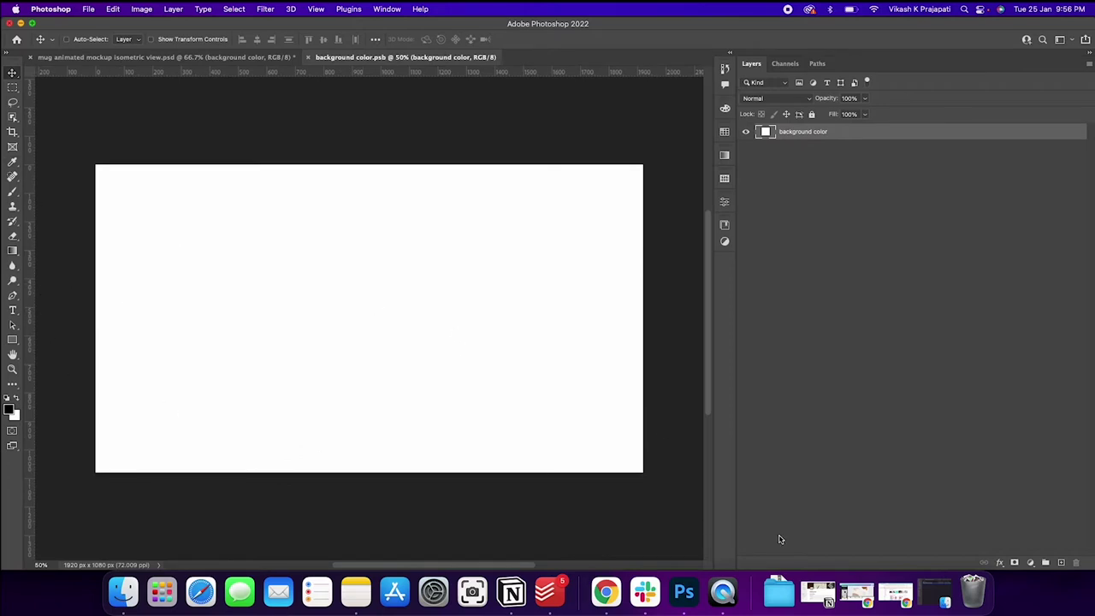
{"action": "left_click", "coordinate": [1031, 563]}
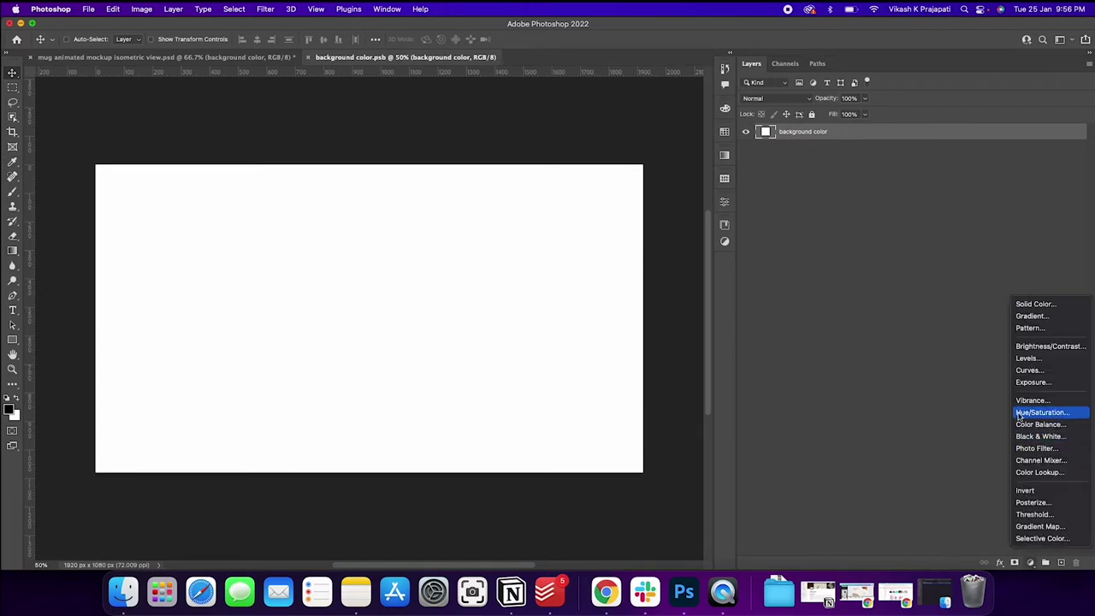
{"action": "left_click", "coordinate": [1043, 304]}
{"action": "left_click", "coordinate": [624, 186]}
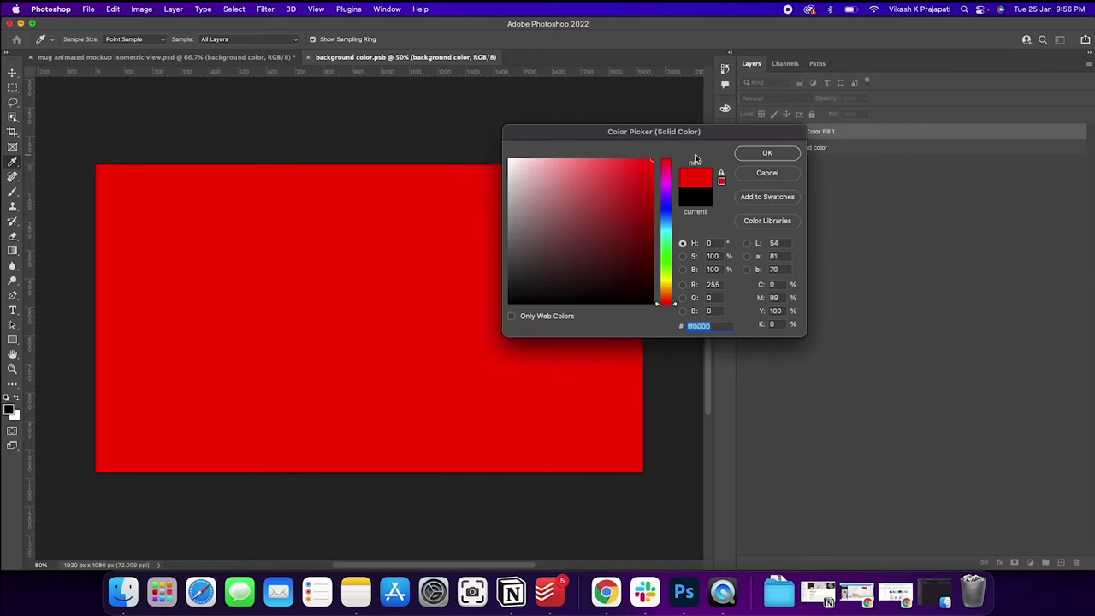
{"action": "left_click", "coordinate": [766, 153]}
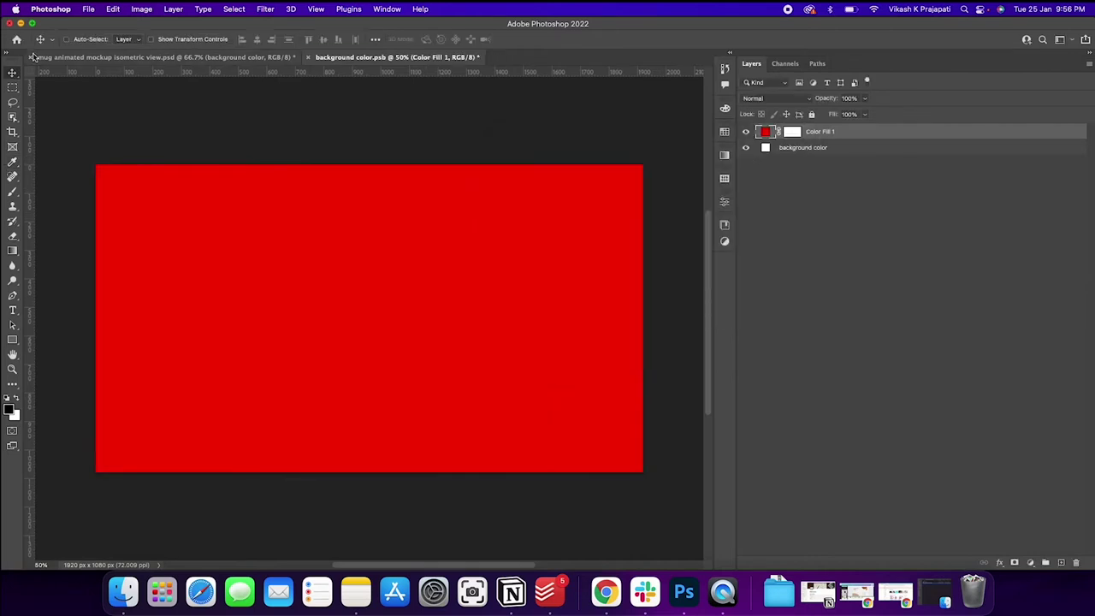
{"action": "left_click", "coordinate": [89, 10]}
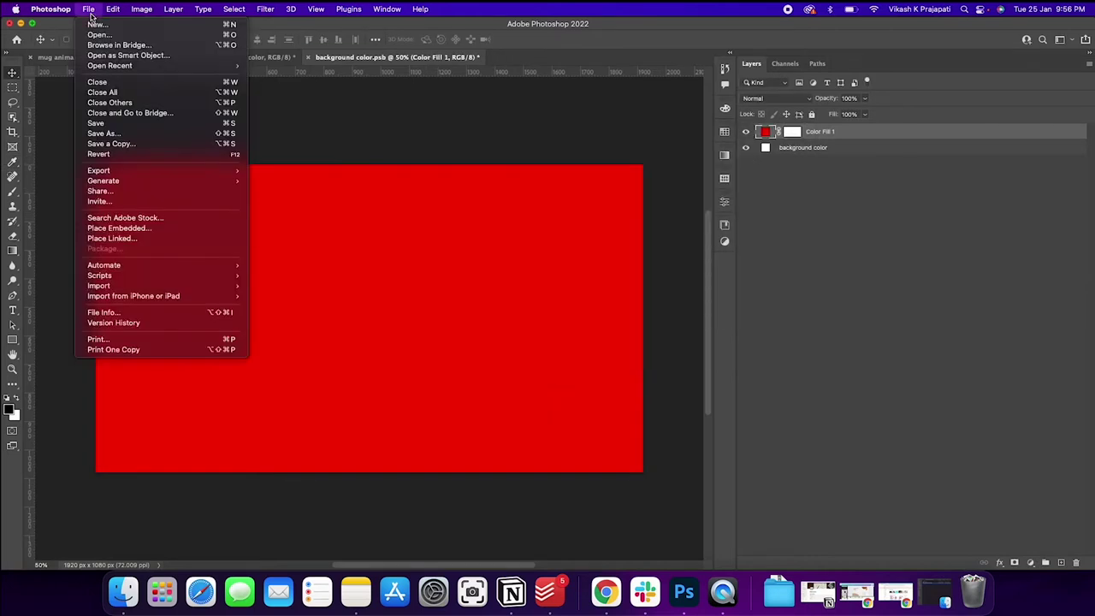
{"action": "left_click", "coordinate": [108, 125]}
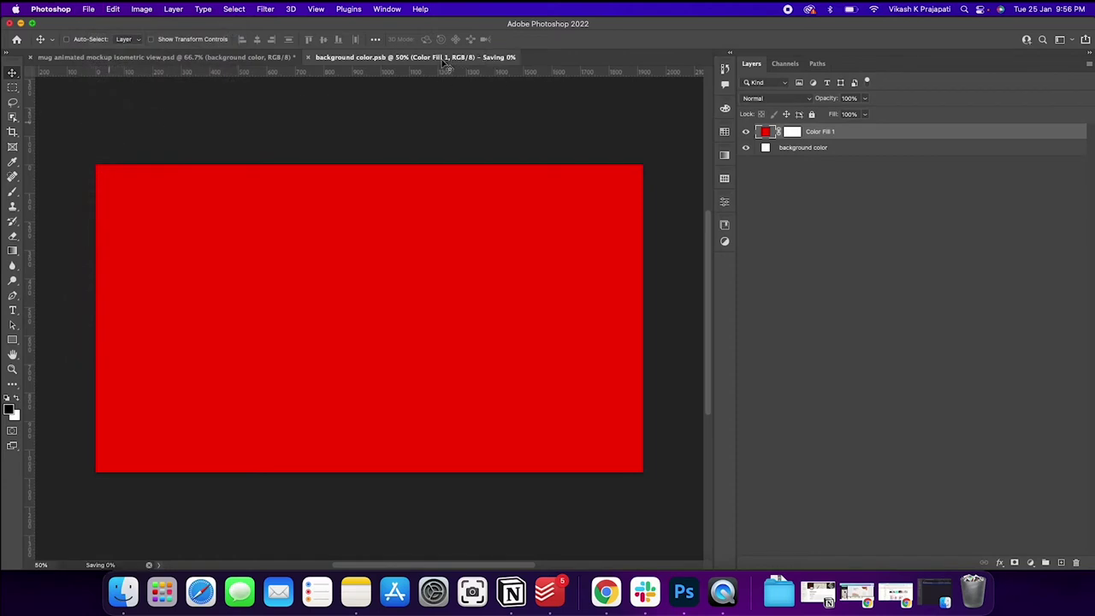
{"action": "left_click", "coordinate": [308, 57]}
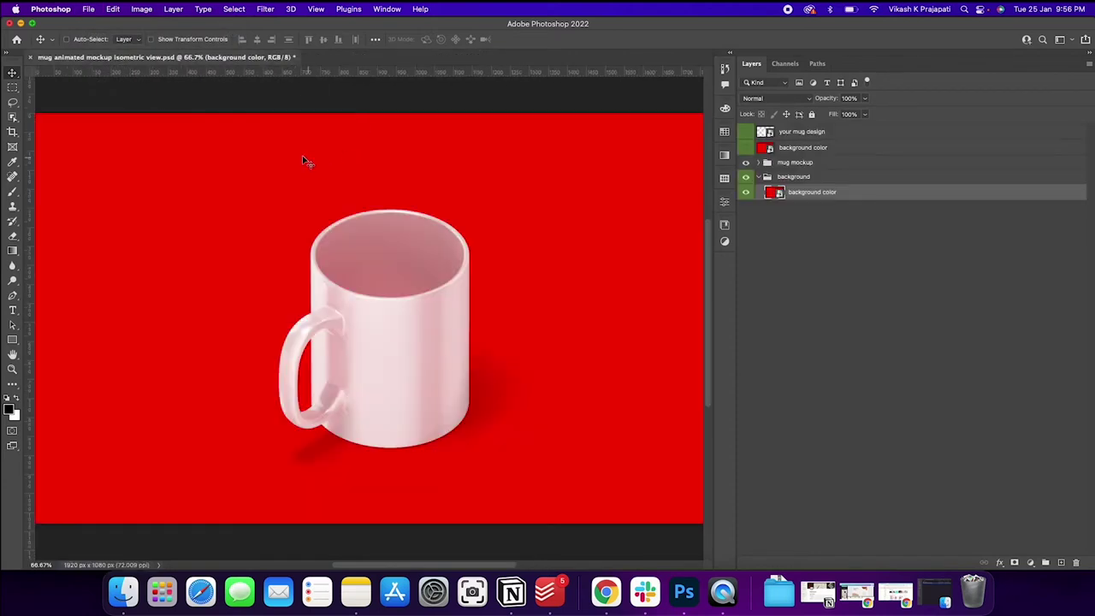
Reopen the smart object, delete Color Fill 1, then save and close it again
{"action": "double_click", "coordinate": [779, 195]}
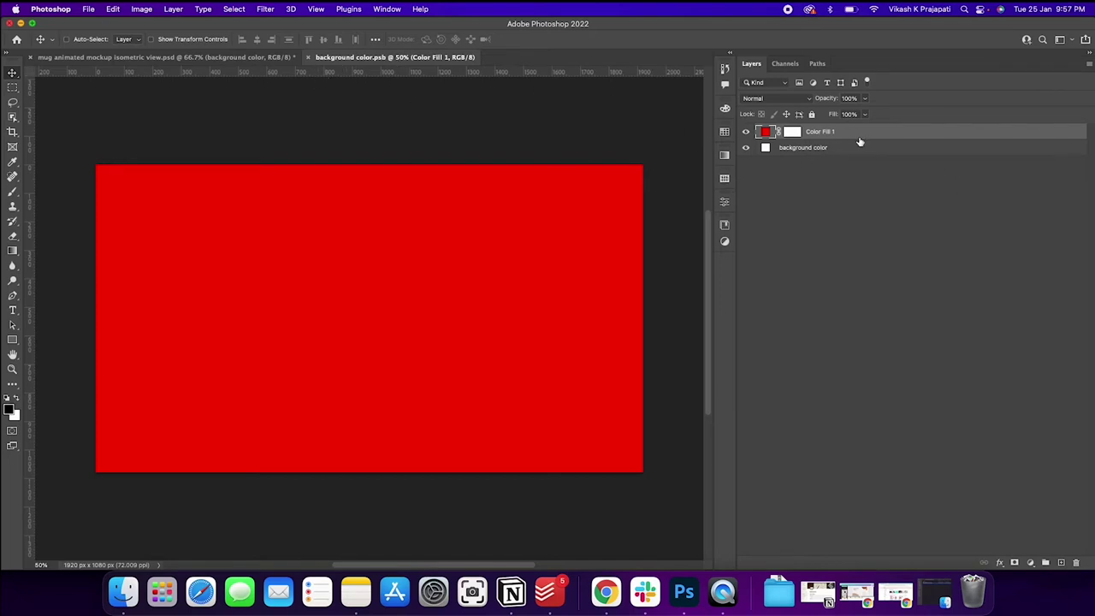
{"action": "key", "text": "Delete"}
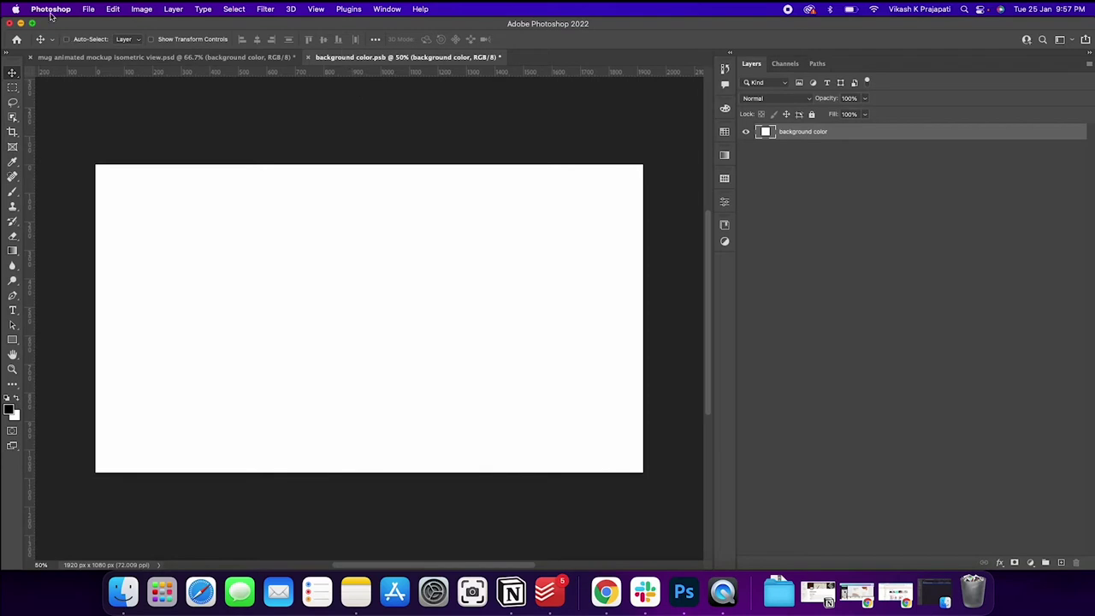
{"action": "left_click", "coordinate": [88, 9]}
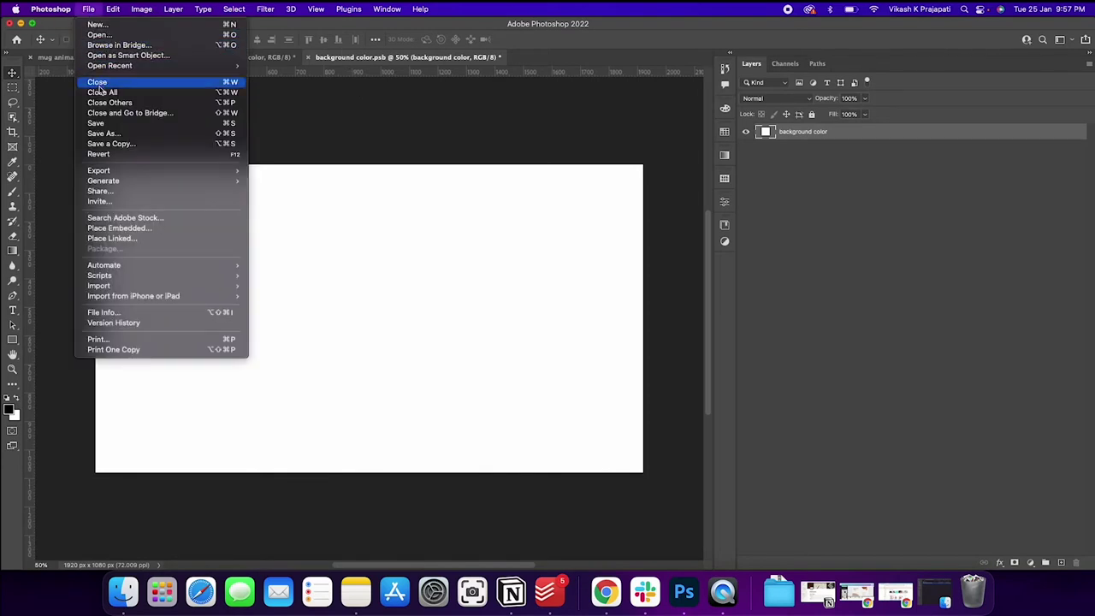
{"action": "left_click", "coordinate": [96, 123]}
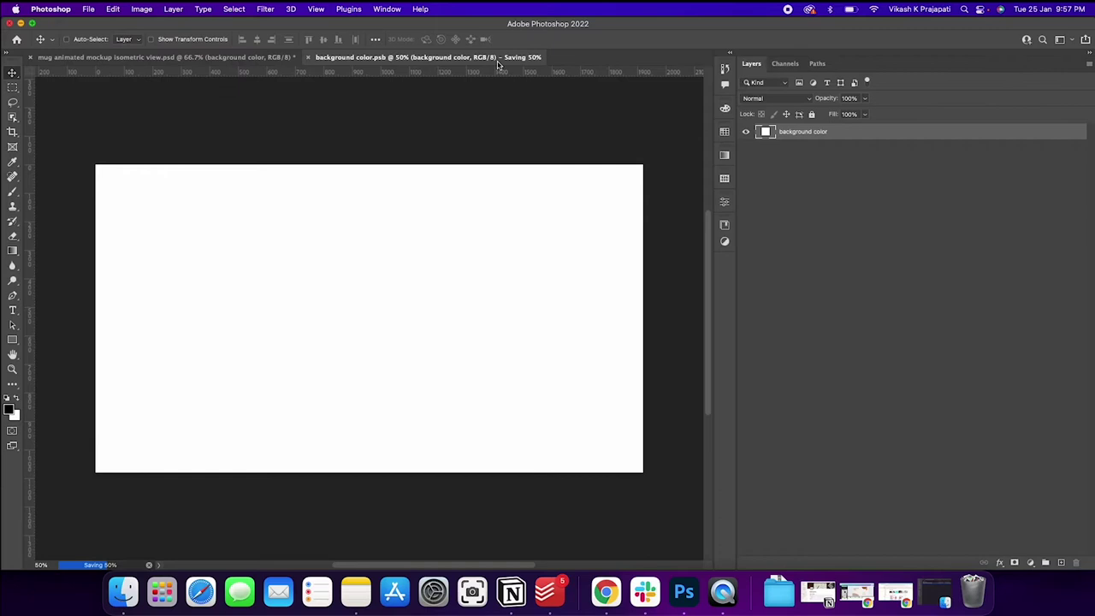
{"action": "left_click", "coordinate": [309, 57]}
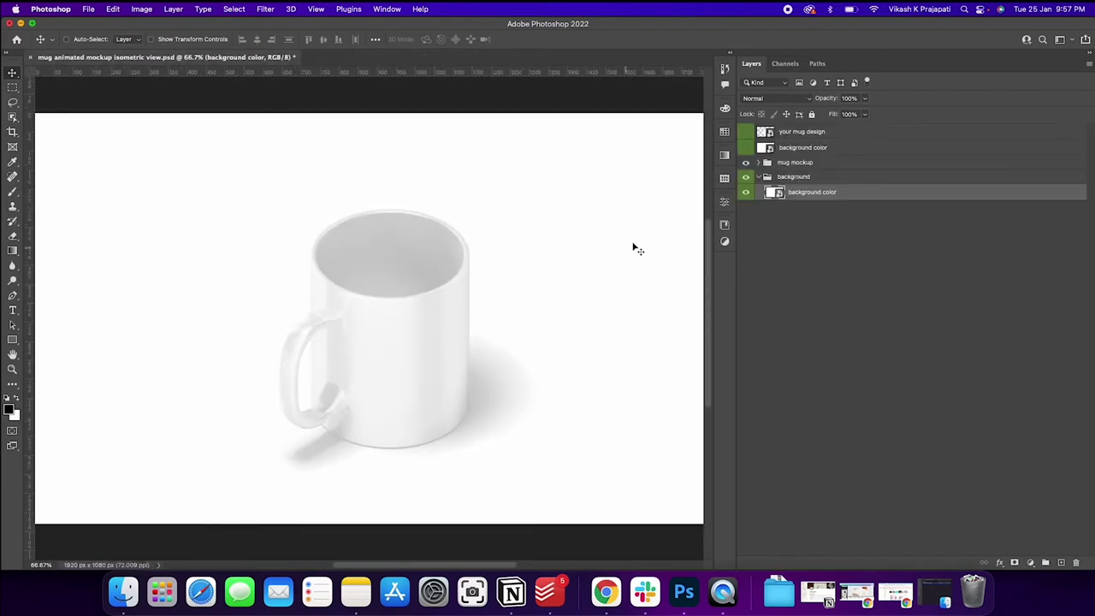
Collapse the background group, expand mug mockup, and toggle the mug gloss off and on twice
{"action": "left_click", "coordinate": [759, 177]}
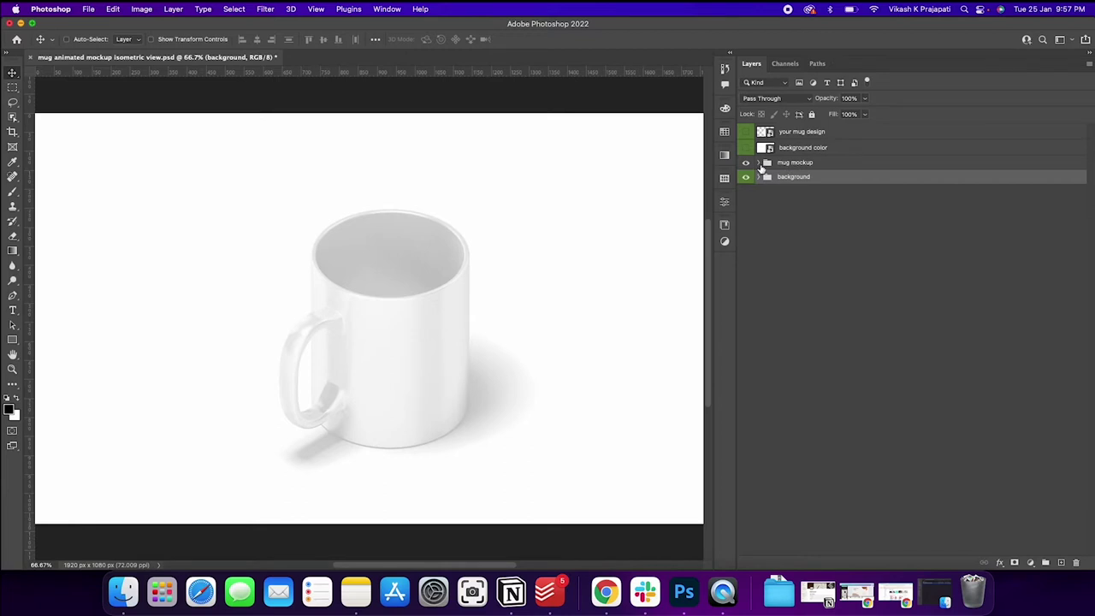
{"action": "left_click", "coordinate": [758, 163]}
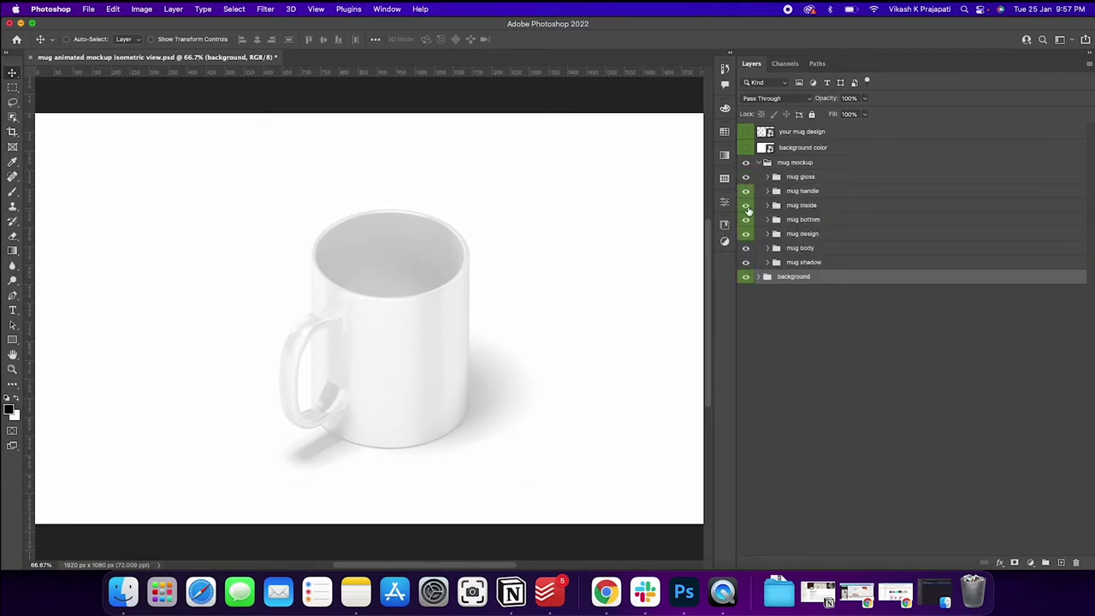
{"action": "left_click", "coordinate": [746, 179]}
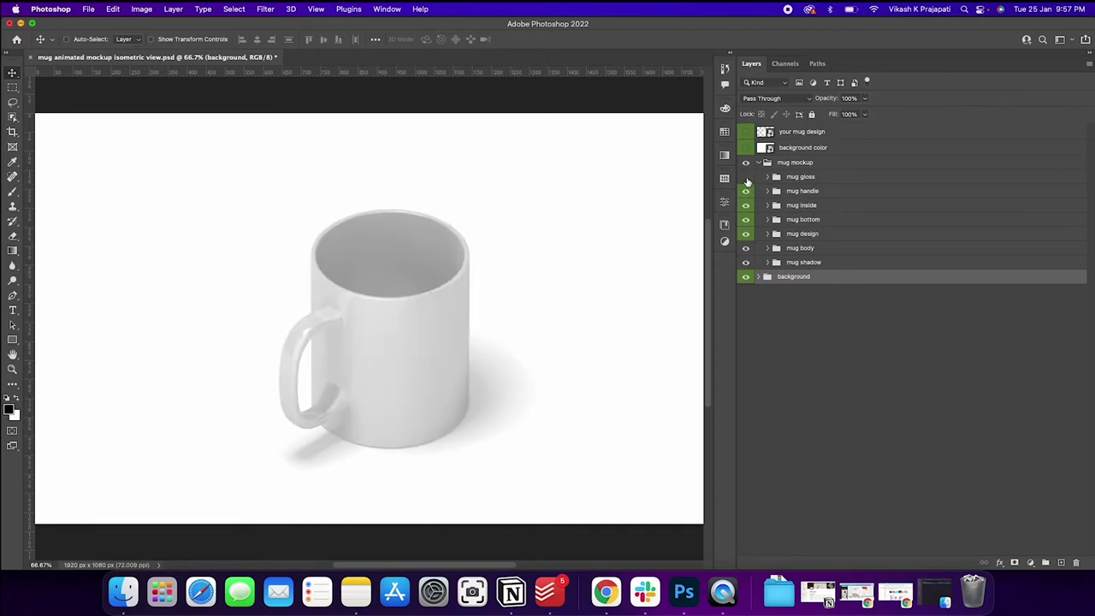
{"action": "left_click", "coordinate": [747, 178]}
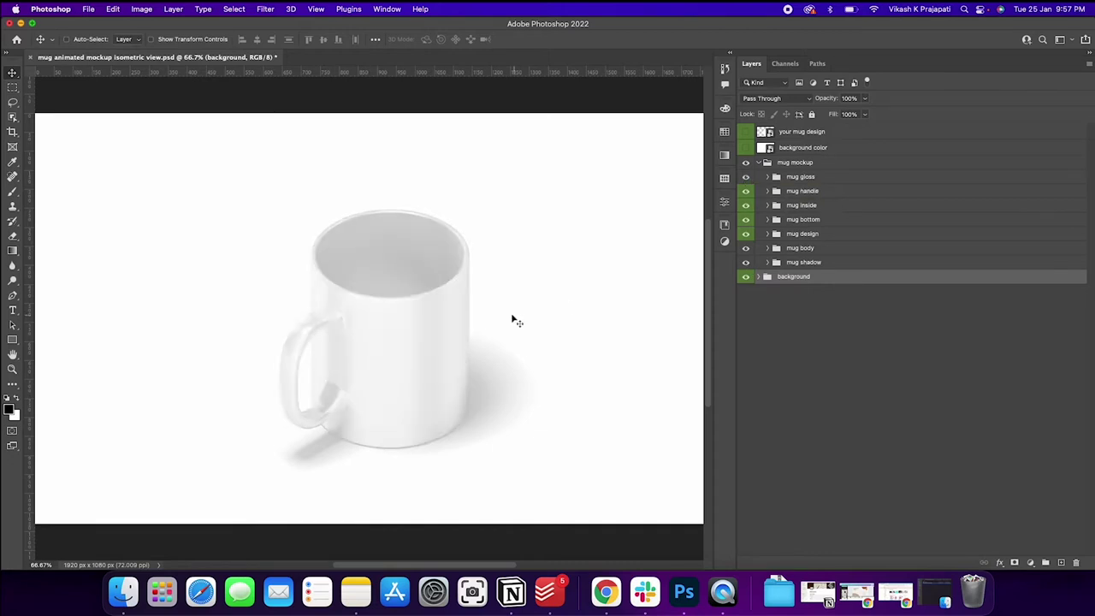
{"action": "left_click", "coordinate": [747, 178]}
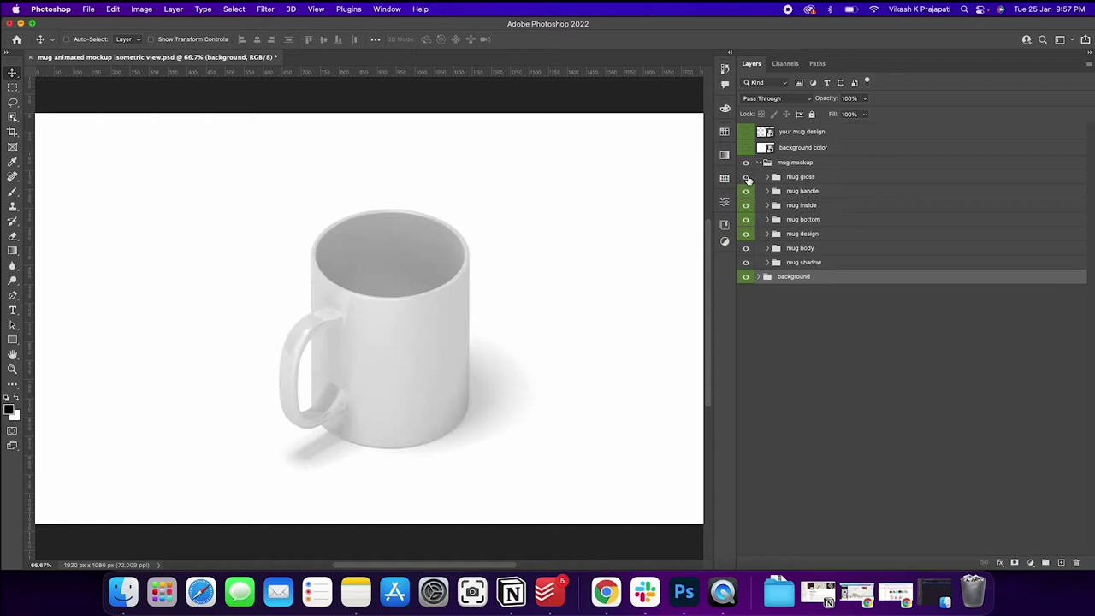
{"action": "left_click", "coordinate": [747, 177]}
Try mug gloss opacity at 61%, restore it to 100%, then select mug inside and mug handle
{"action": "left_click", "coordinate": [811, 178]}
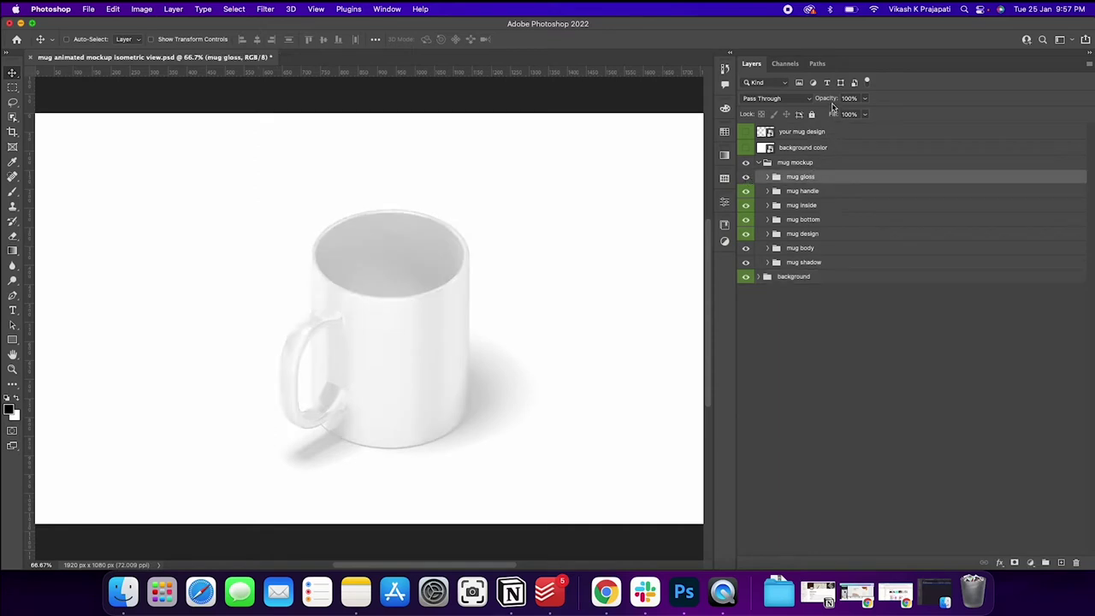
{"action": "left_click_drag", "start_coordinate": [831, 100], "coordinate": [809, 102]}
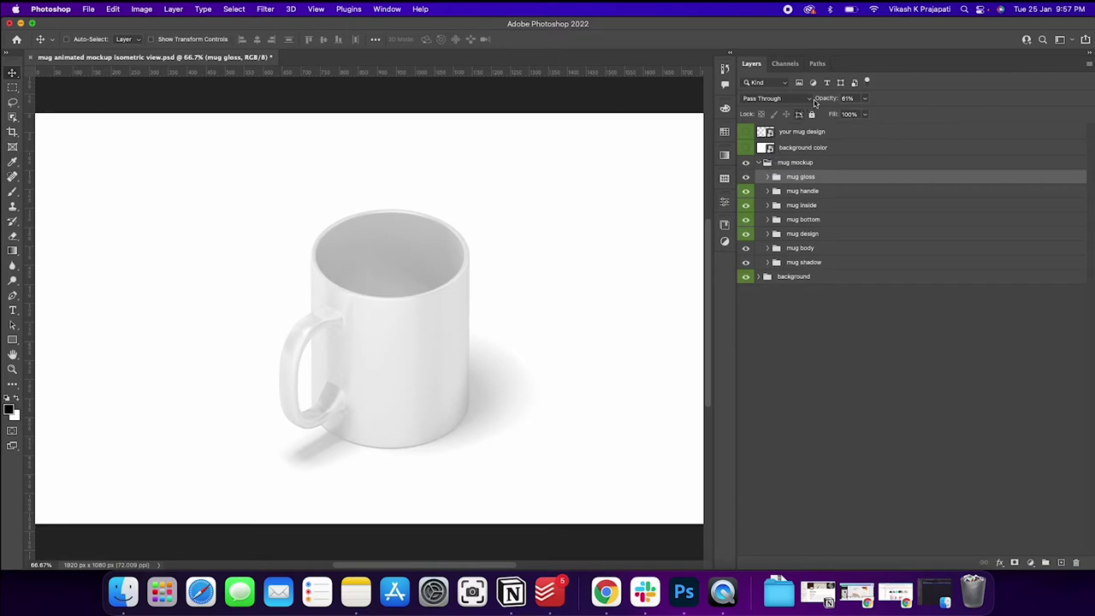
{"action": "left_click_drag", "start_coordinate": [823, 101], "coordinate": [936, 108]}
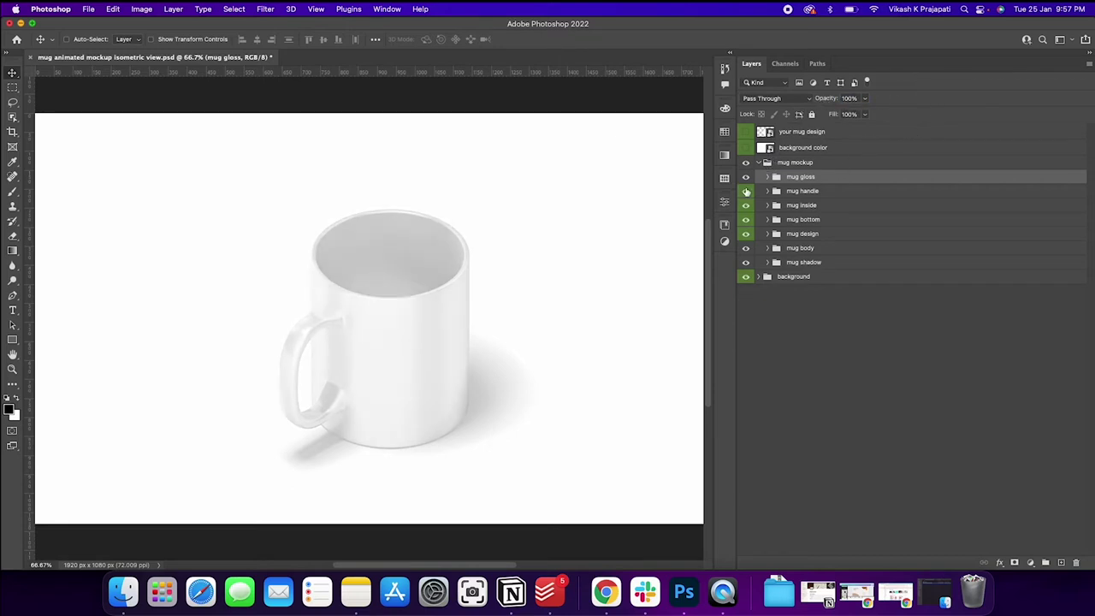
{"action": "left_click", "coordinate": [815, 207]}
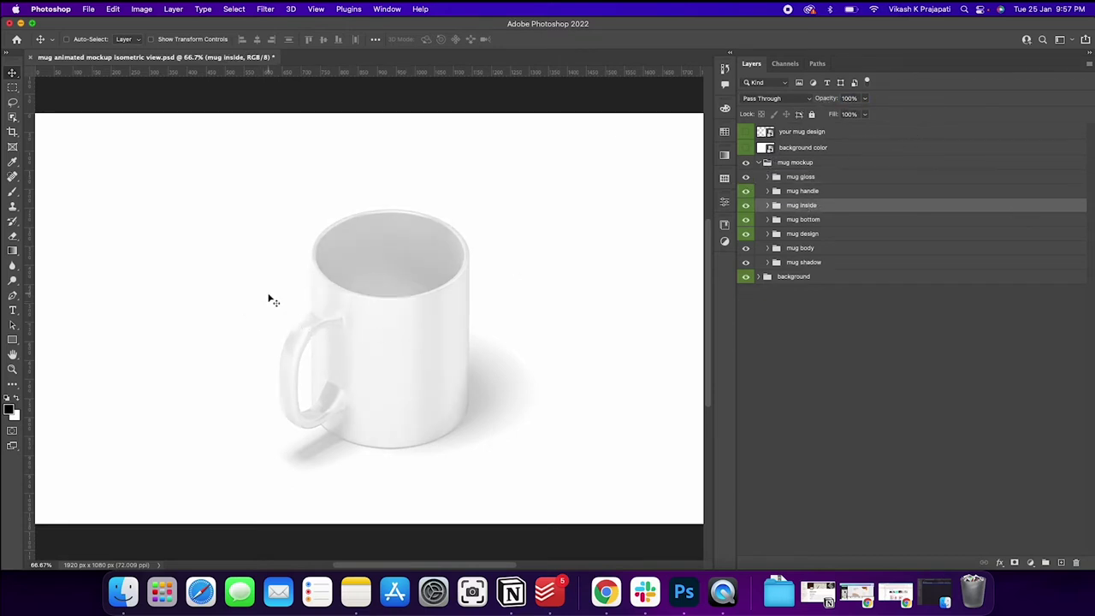
{"action": "left_click", "coordinate": [818, 193]}
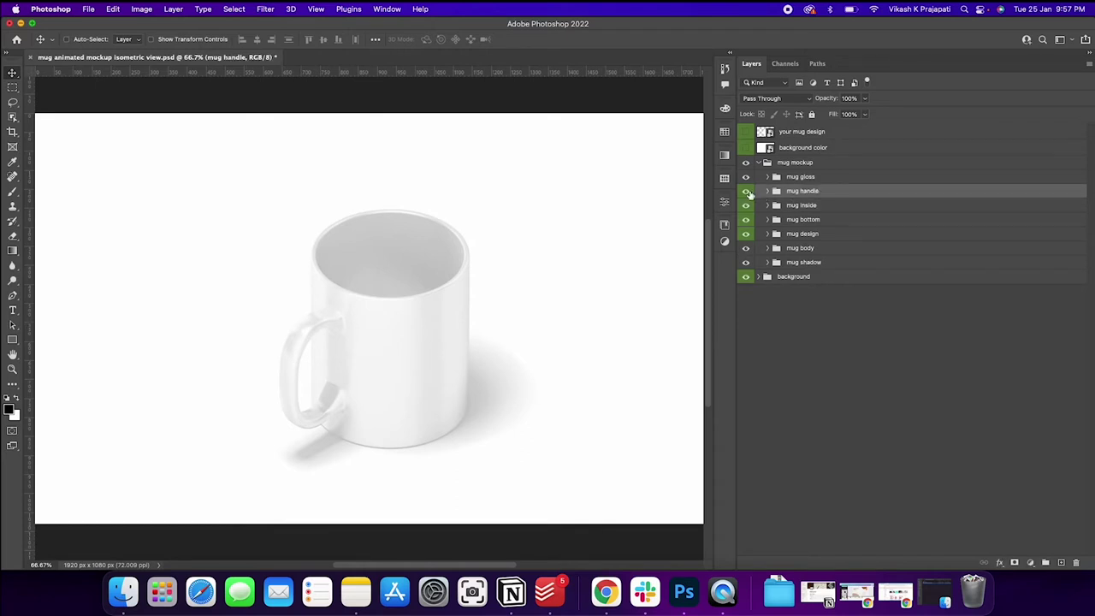
Preview red, pink, dusty pink and black on the mug handle fill, then cancel
{"action": "left_click", "coordinate": [747, 193]}
{"action": "left_click", "coordinate": [745, 191]}
{"action": "left_click", "coordinate": [767, 194]}
{"action": "left_click", "coordinate": [800, 209]}
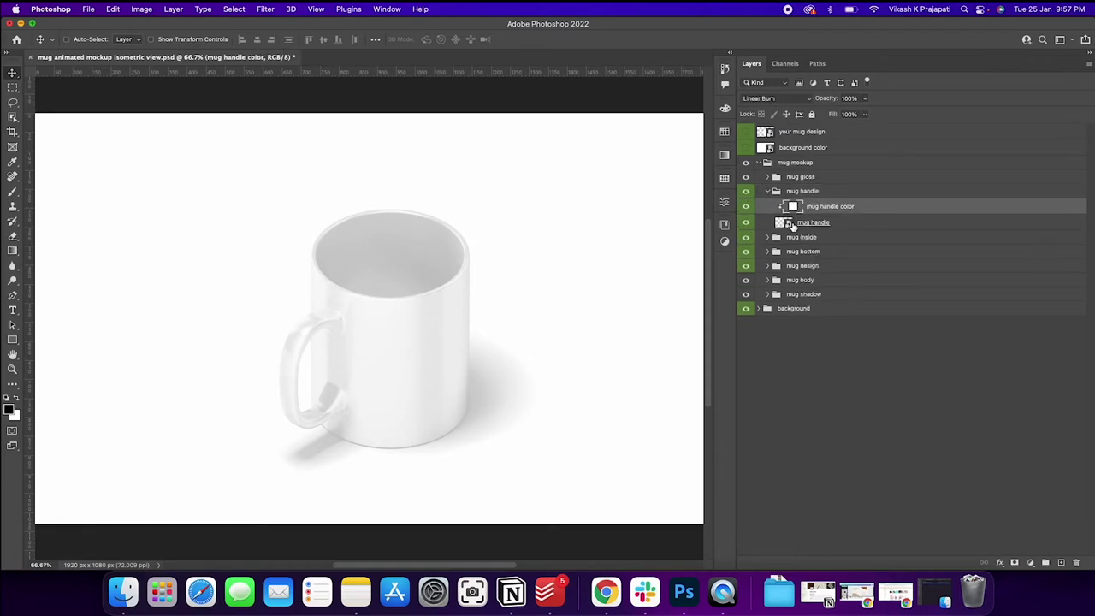
{"action": "left_click", "coordinate": [792, 224]}
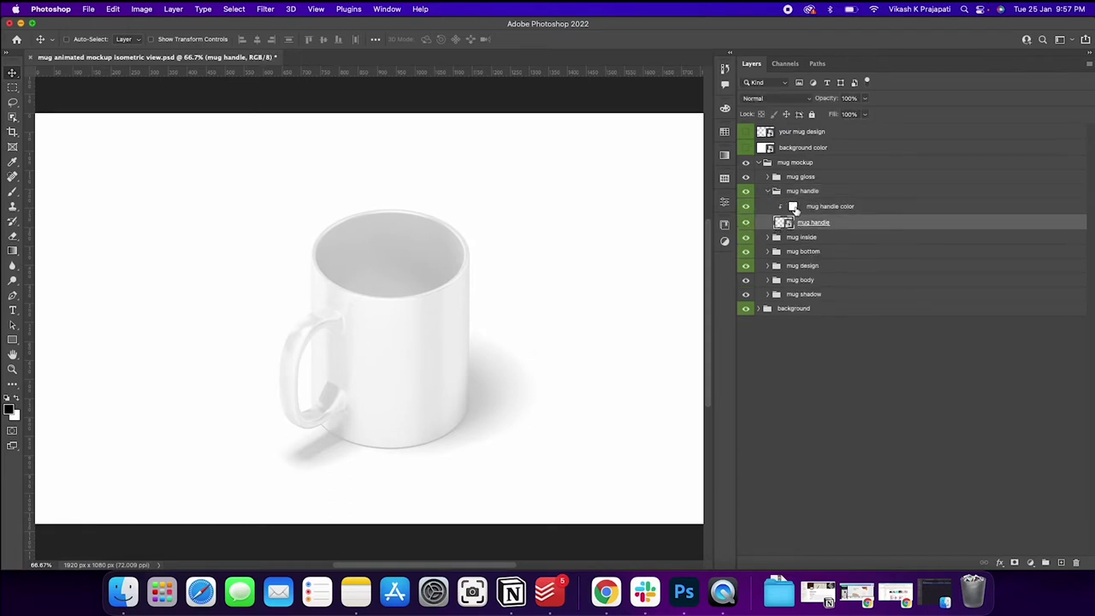
{"action": "left_click", "coordinate": [804, 211]}
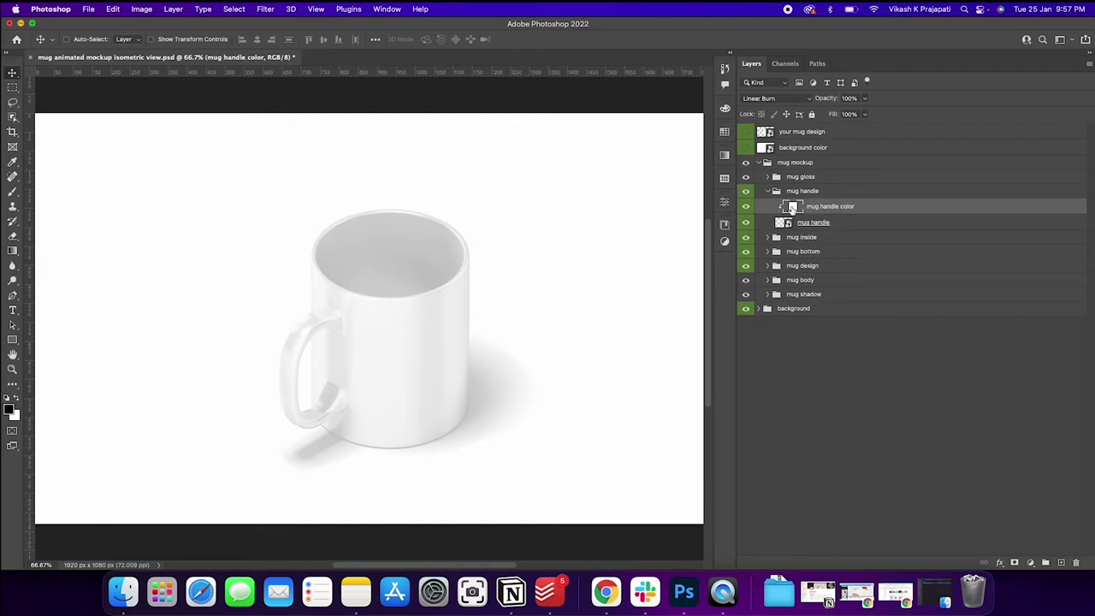
{"action": "double_click", "coordinate": [792, 208]}
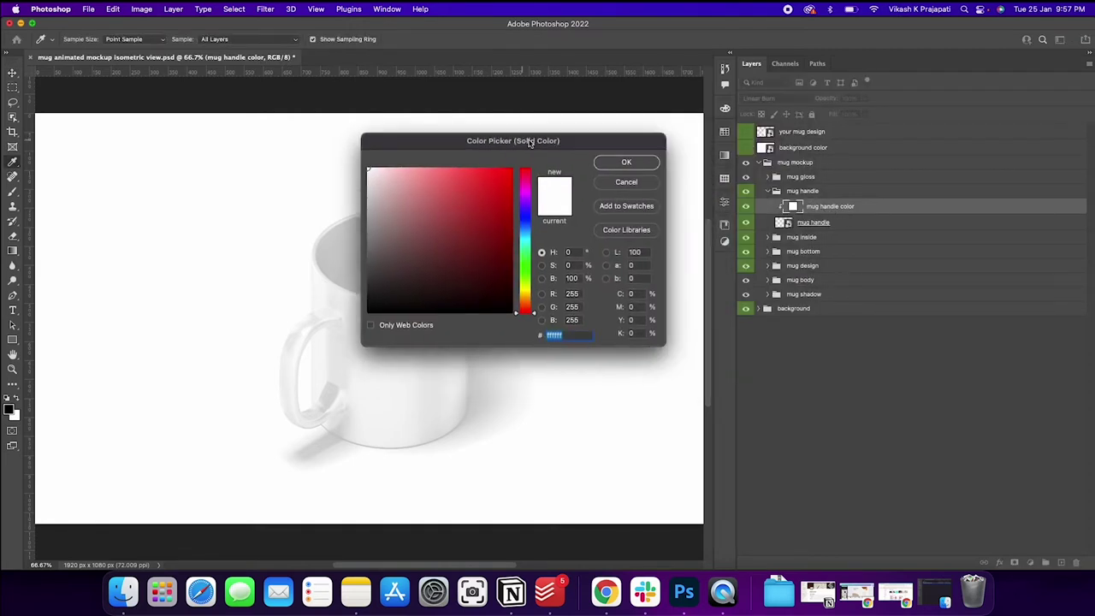
{"action": "left_click", "coordinate": [481, 205]}
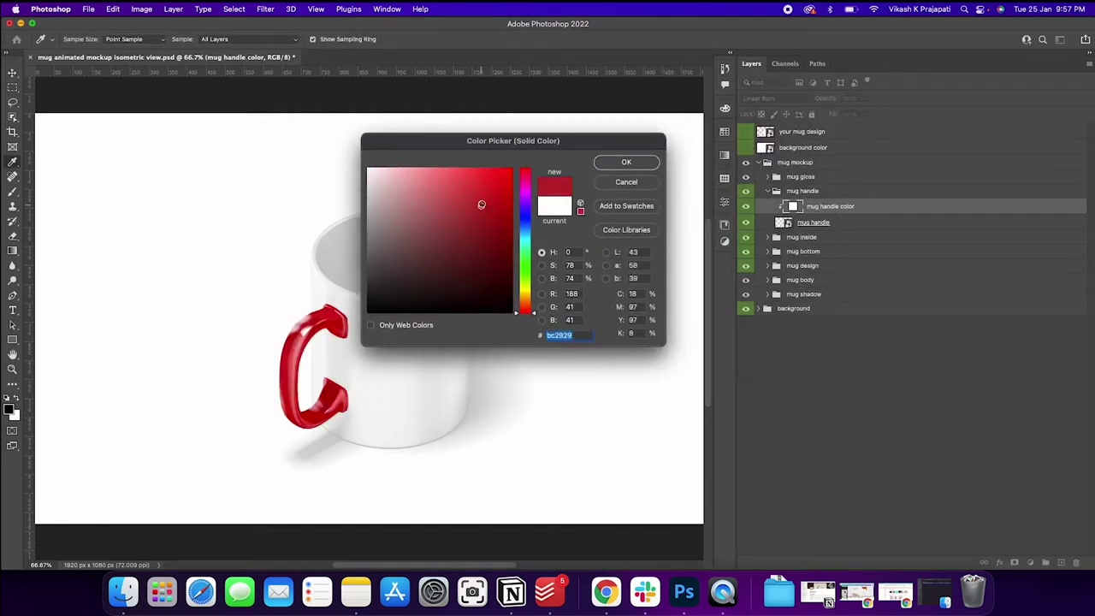
{"action": "mouse_move", "coordinate": [482, 205]}
{"action": "left_mouse_down"}
{"action": "mouse_move", "coordinate": [459, 178]}
{"action": "mouse_move", "coordinate": [443, 217]}
{"action": "mouse_move", "coordinate": [443, 174]}
{"action": "left_mouse_up"}
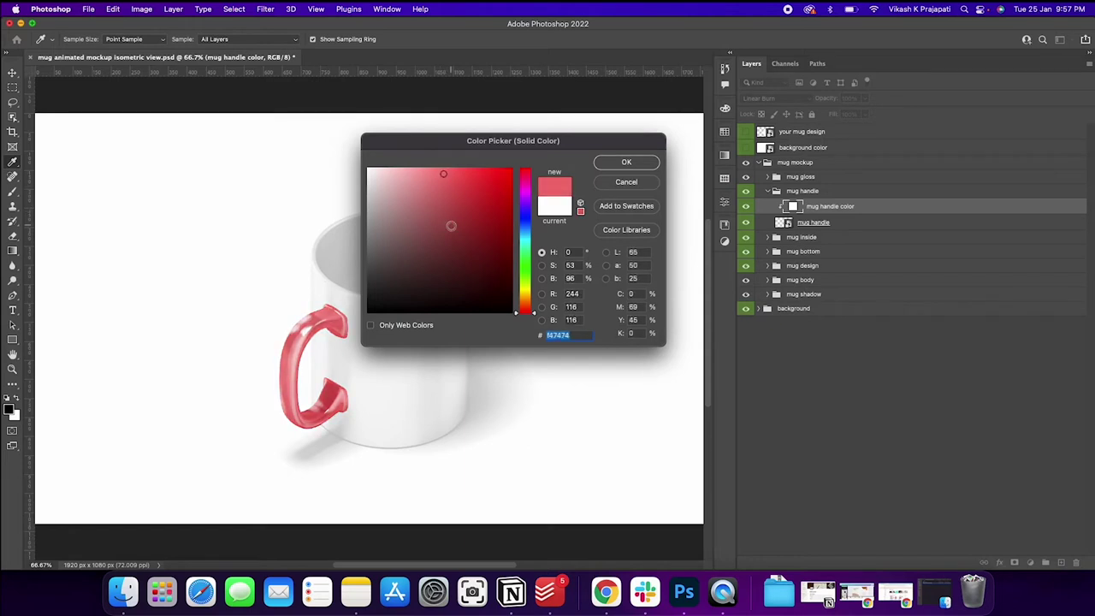
{"action": "left_click_drag", "start_coordinate": [451, 225], "coordinate": [403, 208]}
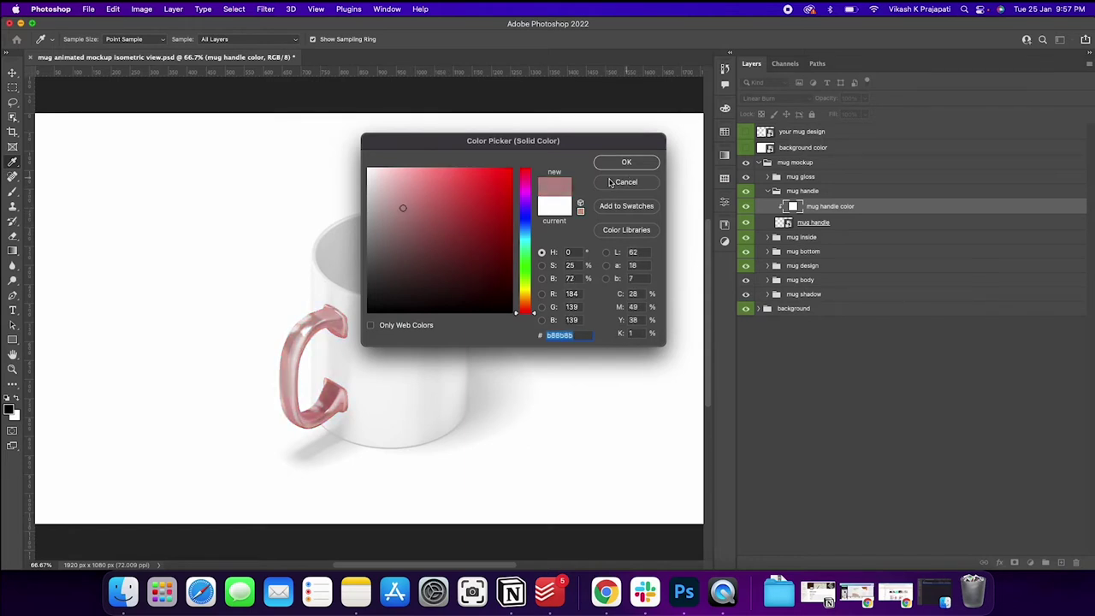
{"action": "left_click_drag", "start_coordinate": [502, 232], "coordinate": [554, 347]}
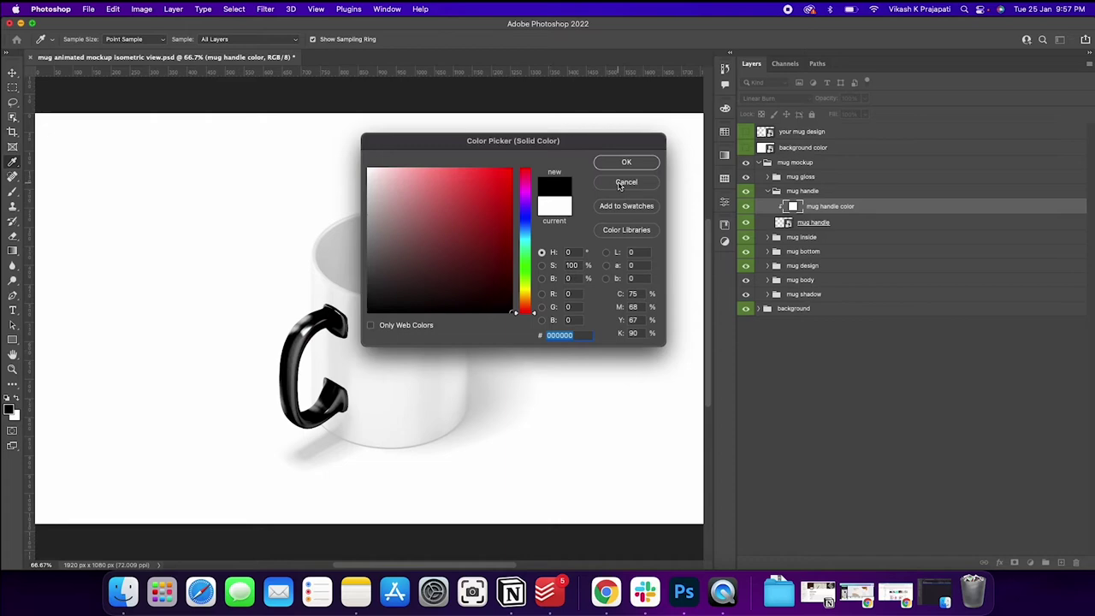
{"action": "left_click", "coordinate": [620, 185]}
Preview a red colour on the mug inside's Color Fill 1 and cancel the change
{"action": "left_click", "coordinate": [768, 191]}
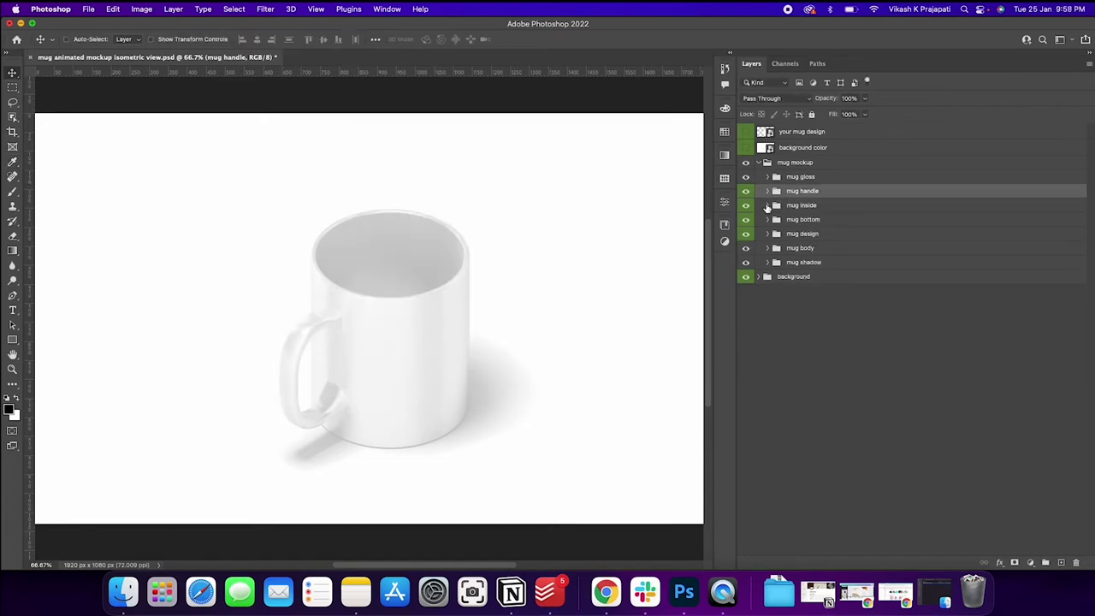
{"action": "left_click", "coordinate": [767, 205]}
{"action": "left_click", "coordinate": [789, 221]}
{"action": "double_click", "coordinate": [789, 220]}
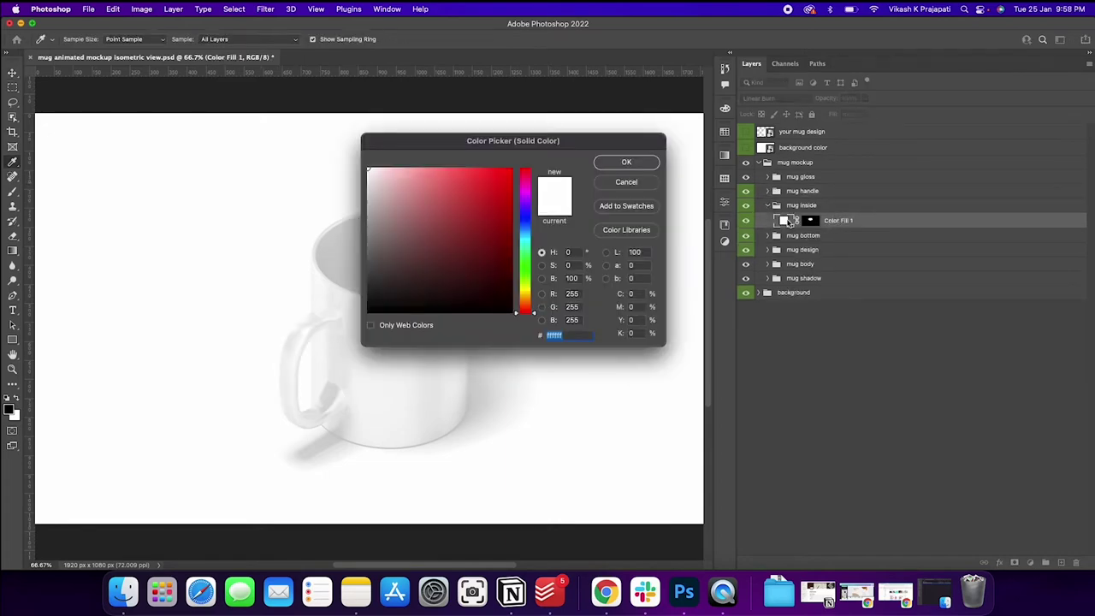
{"action": "left_click_drag", "start_coordinate": [491, 150], "coordinate": [689, 162]}
{"action": "mouse_move", "coordinate": [647, 199]}
{"action": "left_mouse_down"}
{"action": "mouse_move", "coordinate": [665, 190]}
{"action": "mouse_move", "coordinate": [659, 232]}
{"action": "mouse_move", "coordinate": [663, 198]}
{"action": "left_mouse_up"}
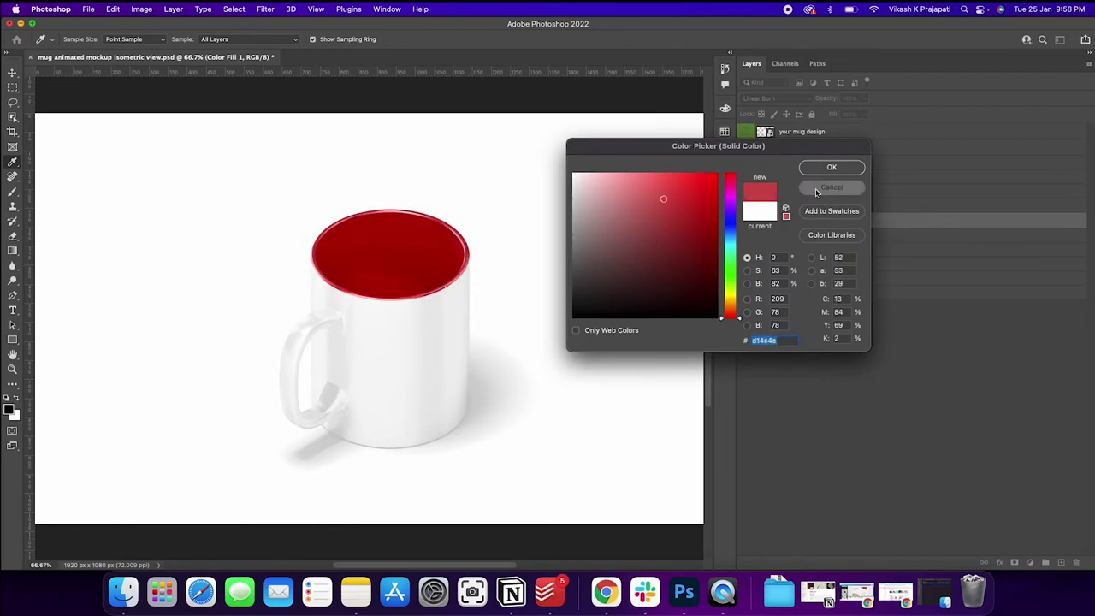
{"action": "left_click", "coordinate": [819, 188]}
Preview a red colour on the mug bottom's Color layer, cancel, and collapse the group
{"action": "left_click", "coordinate": [767, 206]}
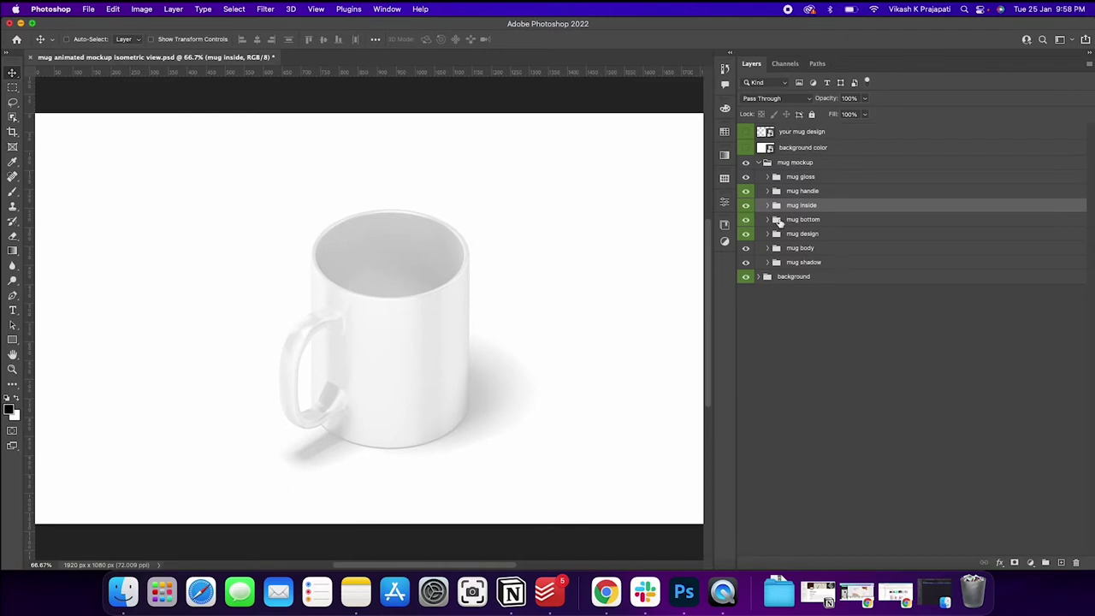
{"action": "left_click", "coordinate": [767, 220]}
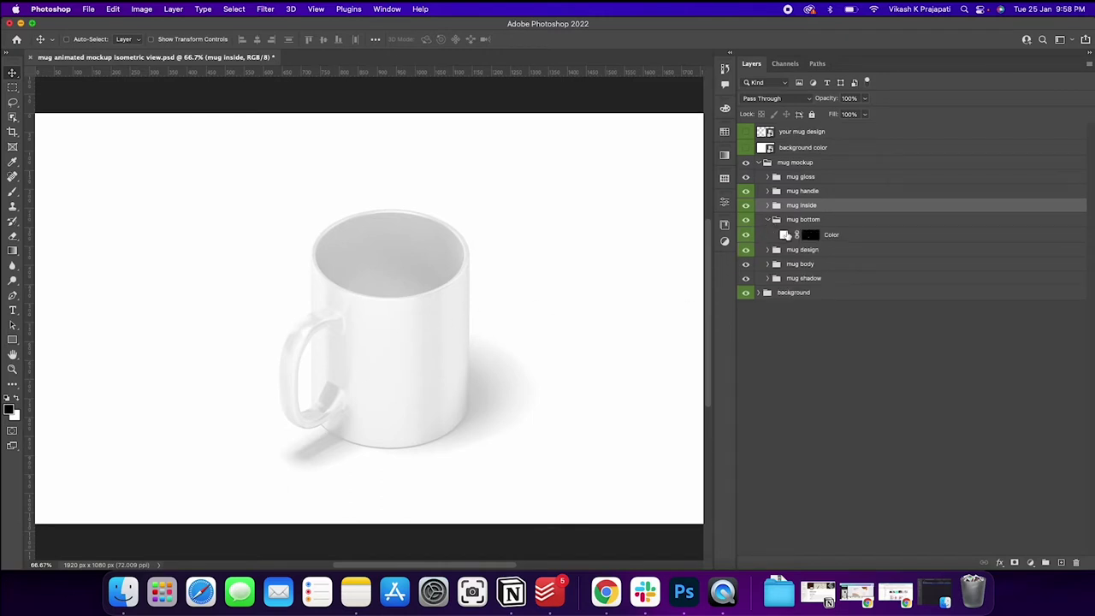
{"action": "double_click", "coordinate": [784, 236]}
{"action": "left_click", "coordinate": [667, 226]}
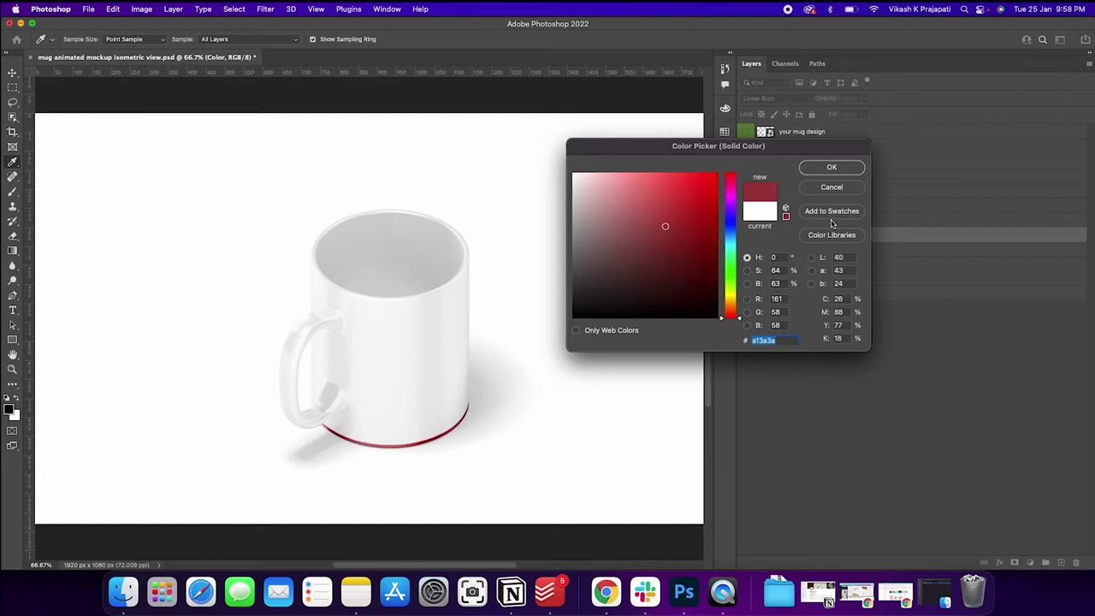
{"action": "left_click", "coordinate": [829, 187]}
{"action": "left_click", "coordinate": [768, 220]}
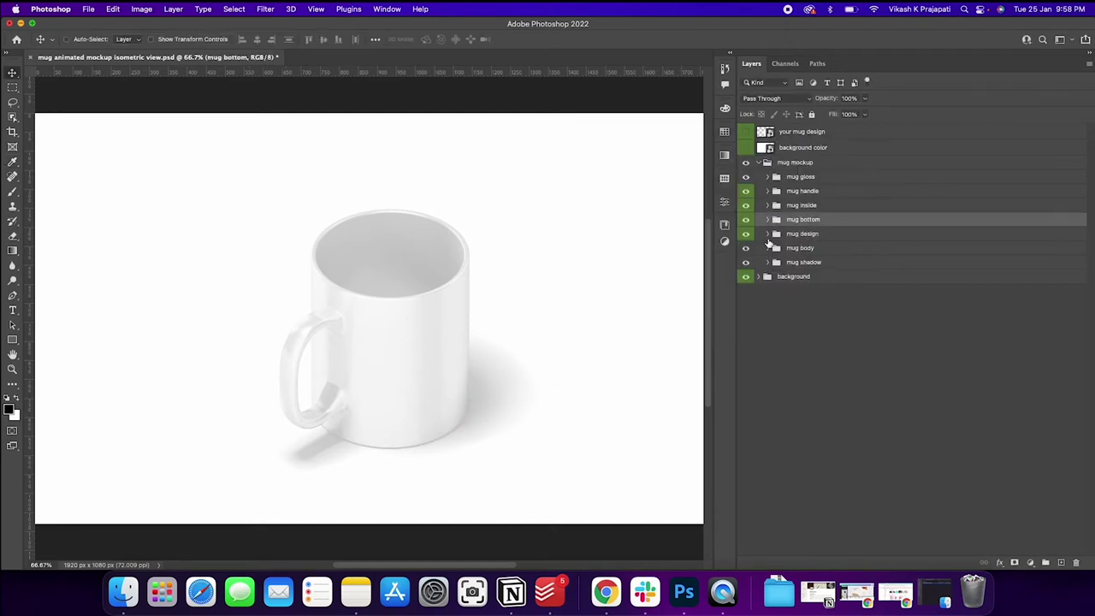
Expand the mug design, body and shadow groups and toggle the cast shadow off and on
{"action": "left_click", "coordinate": [764, 236]}
{"action": "left_click", "coordinate": [767, 236]}
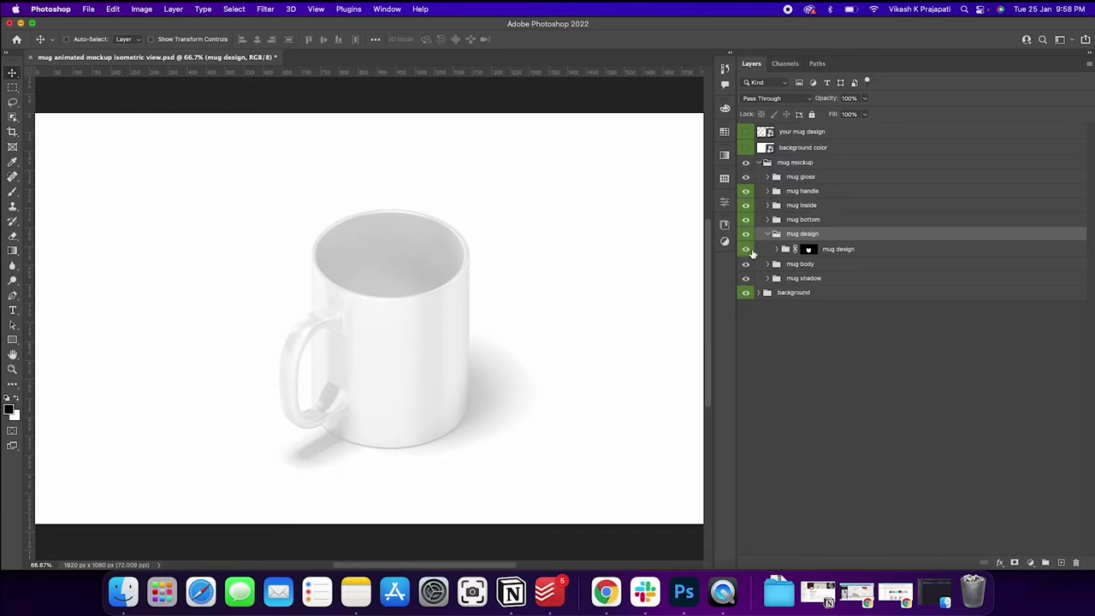
{"action": "left_click", "coordinate": [777, 250]}
{"action": "left_click", "coordinate": [767, 281]}
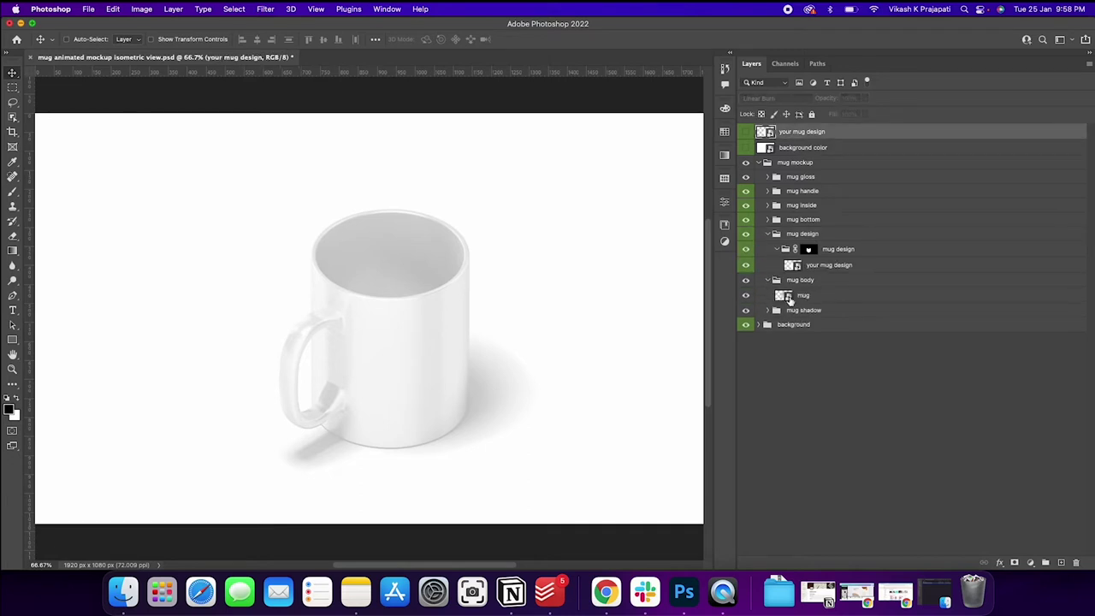
{"action": "left_click", "coordinate": [789, 298]}
{"action": "left_click", "coordinate": [767, 311]}
{"action": "left_click", "coordinate": [785, 326]}
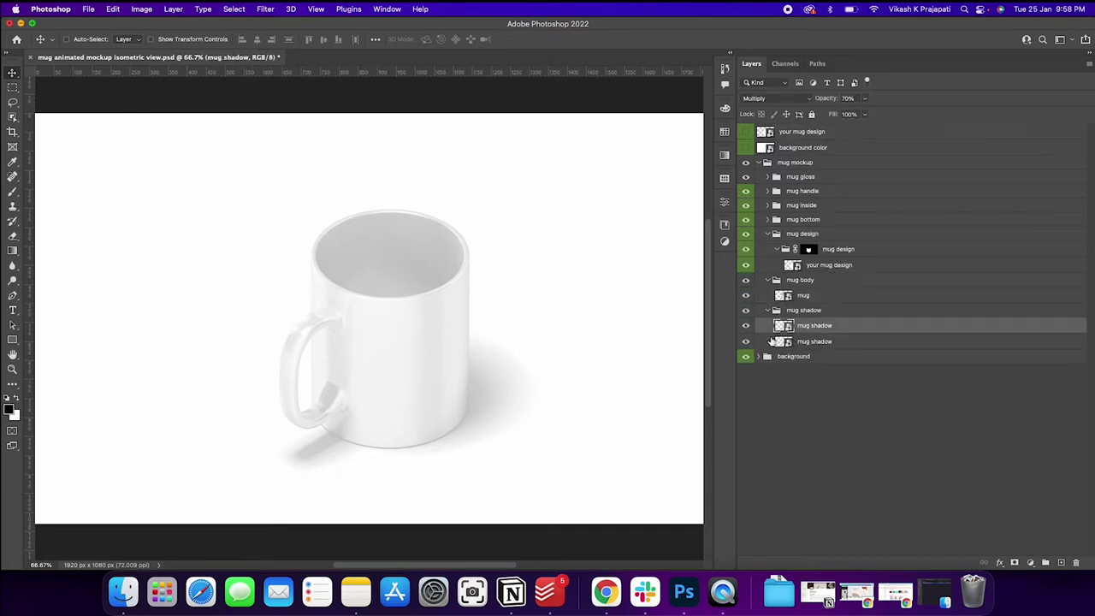
{"action": "left_click", "coordinate": [745, 325]}
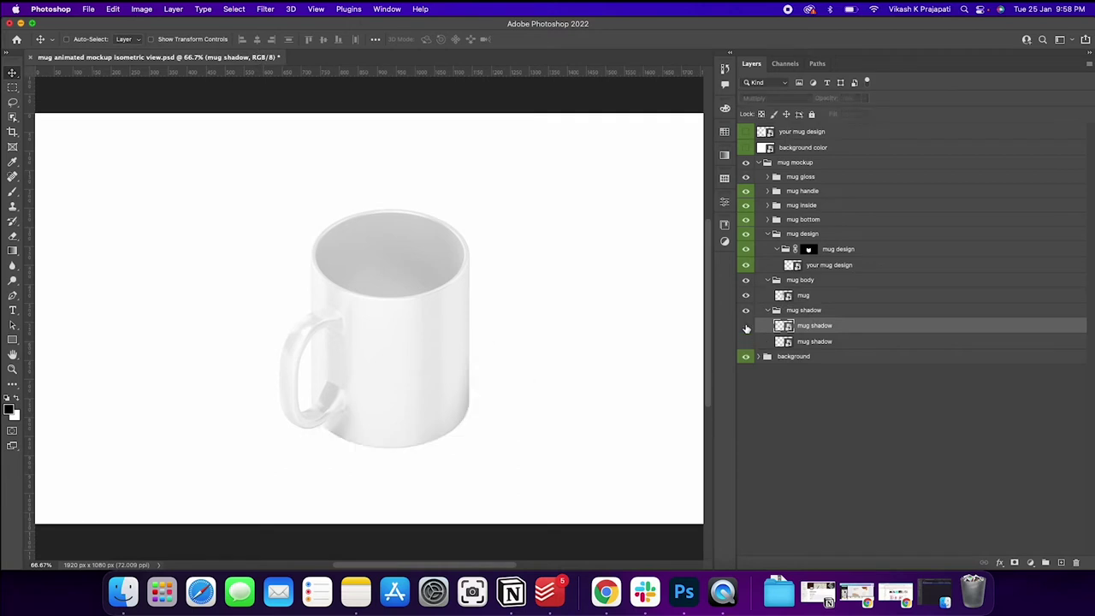
{"action": "left_click", "coordinate": [745, 325]}
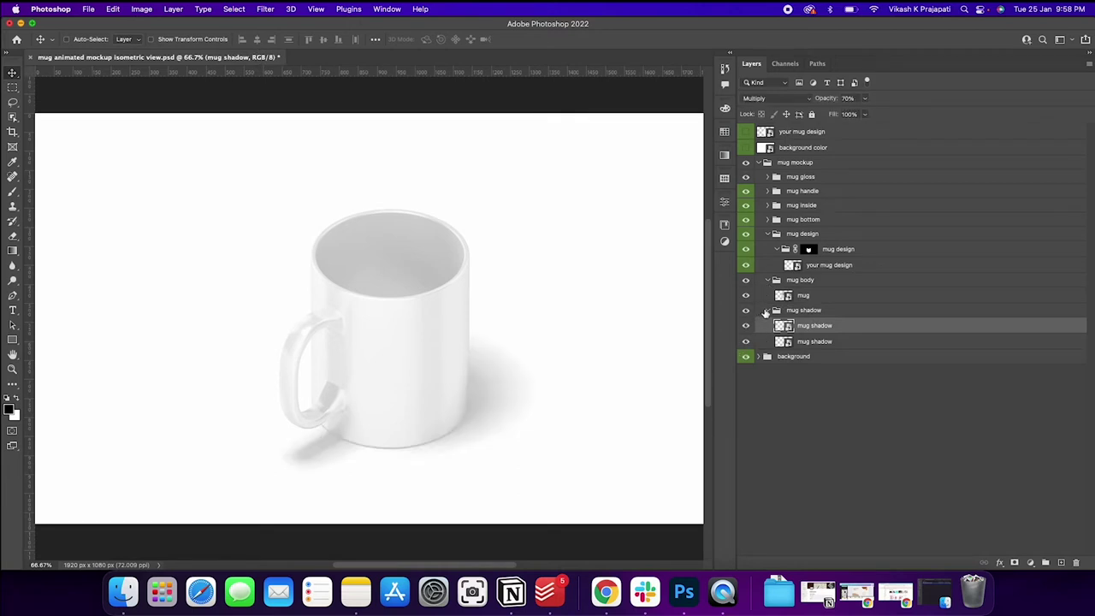
Collapse the shadow, body, design and mug mockup groups and select the background group
{"action": "left_click", "coordinate": [767, 310]}
{"action": "left_click", "coordinate": [767, 280]}
{"action": "left_click", "coordinate": [767, 234]}
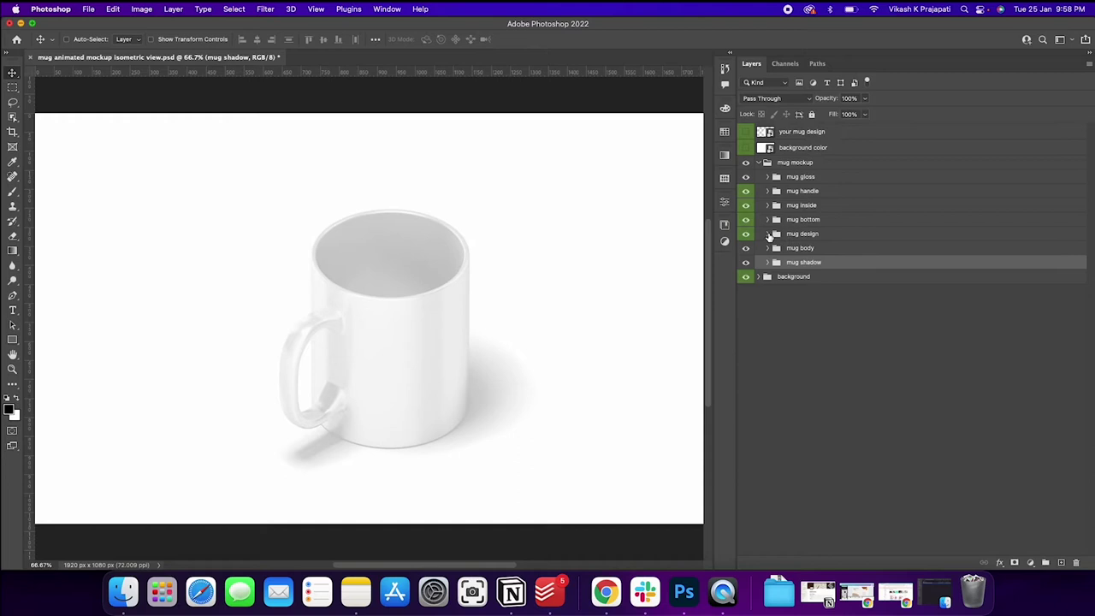
{"action": "left_click", "coordinate": [759, 162]}
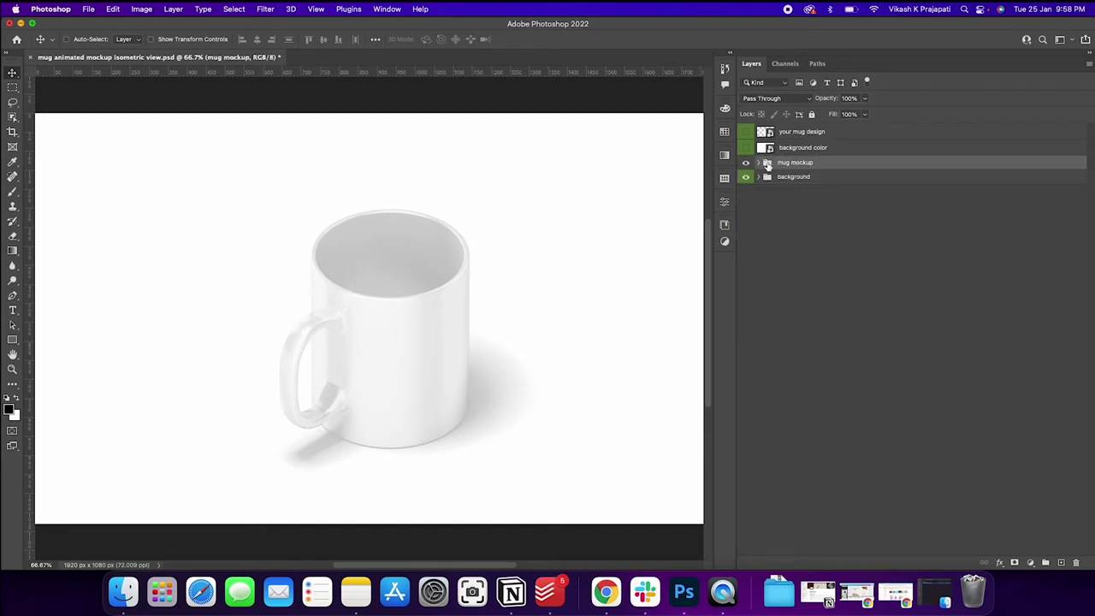
{"action": "left_click", "coordinate": [819, 176]}
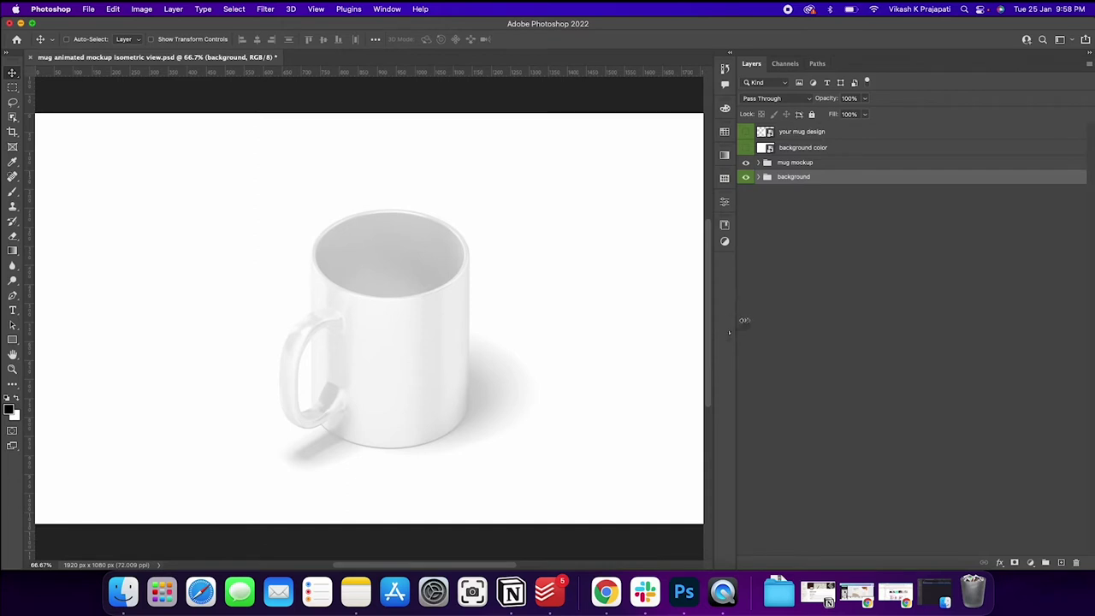
Show the Timeline panel, collapse the mug tracks, and play the rotation once before stopping
{"action": "left_click_drag", "start_coordinate": [744, 320], "coordinate": [839, 322]}
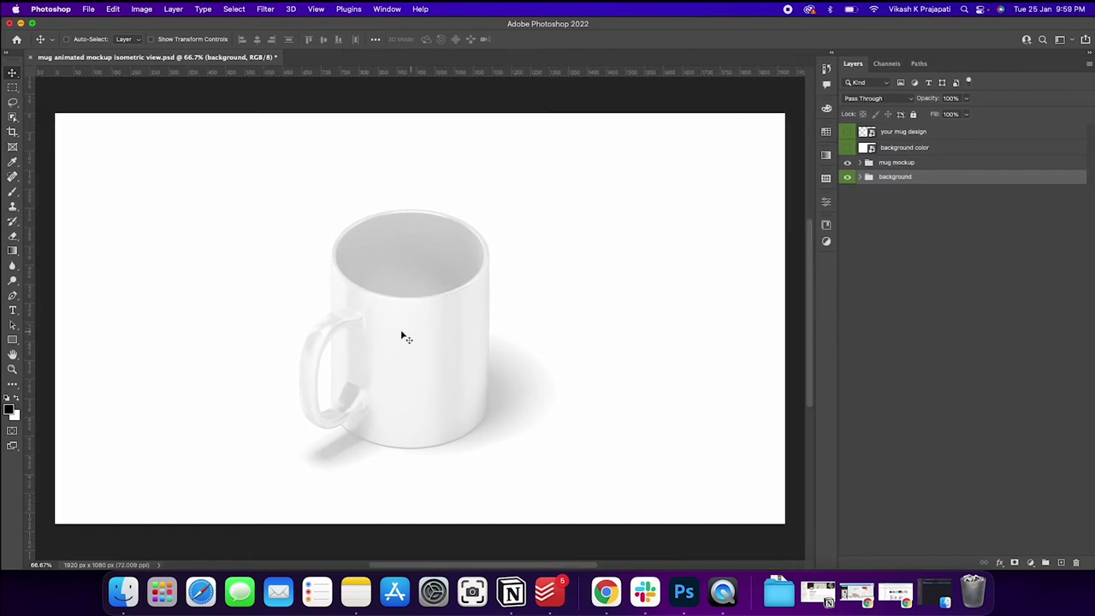
{"action": "left_click", "coordinate": [389, 12]}
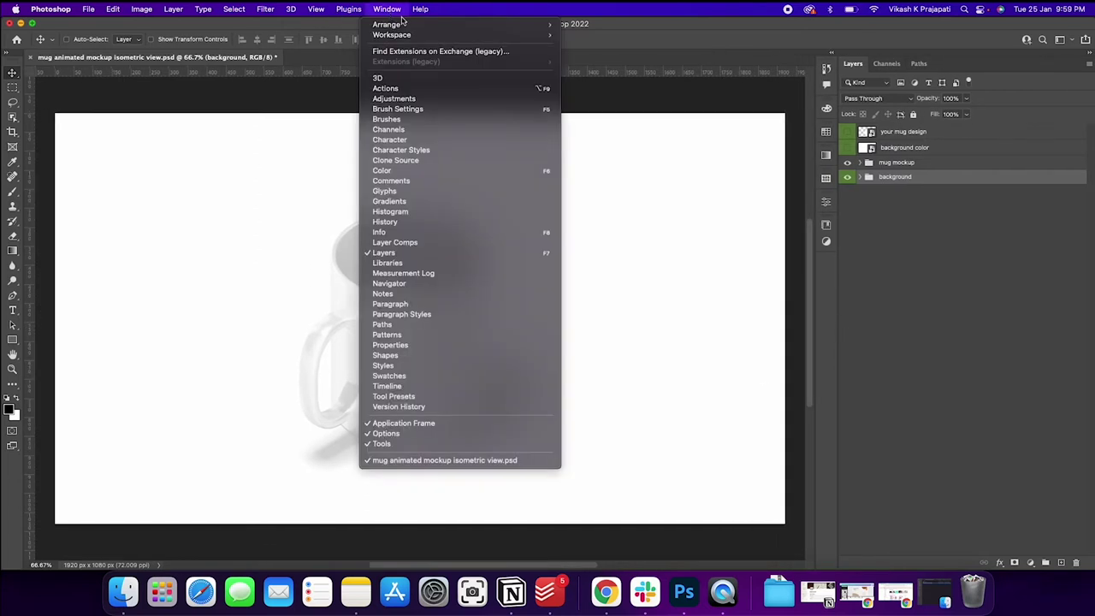
{"action": "left_click", "coordinate": [460, 386]}
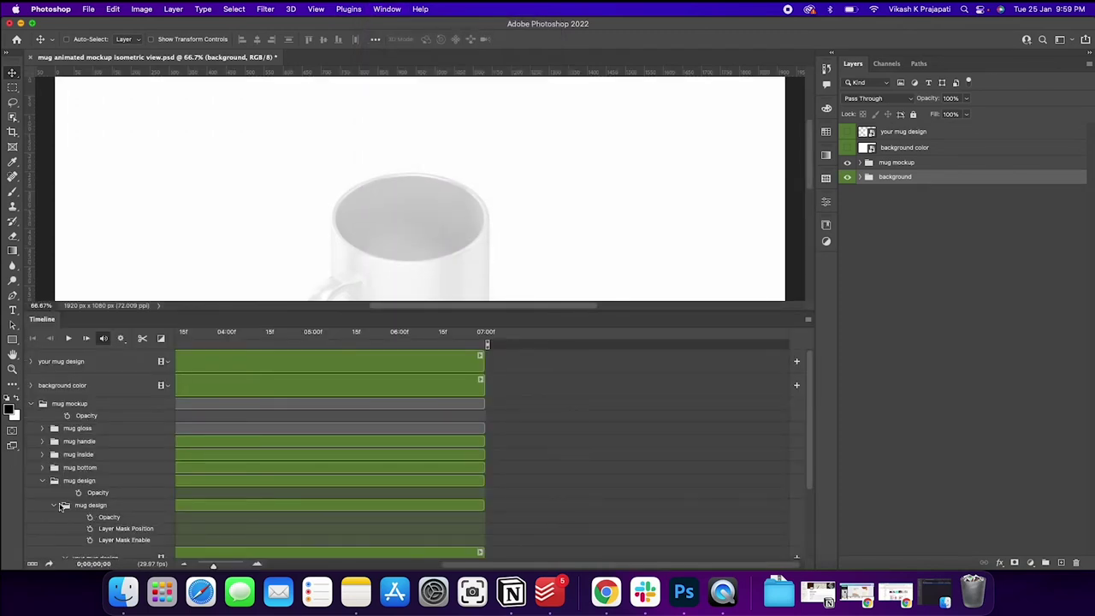
{"action": "left_click", "coordinate": [43, 484]}
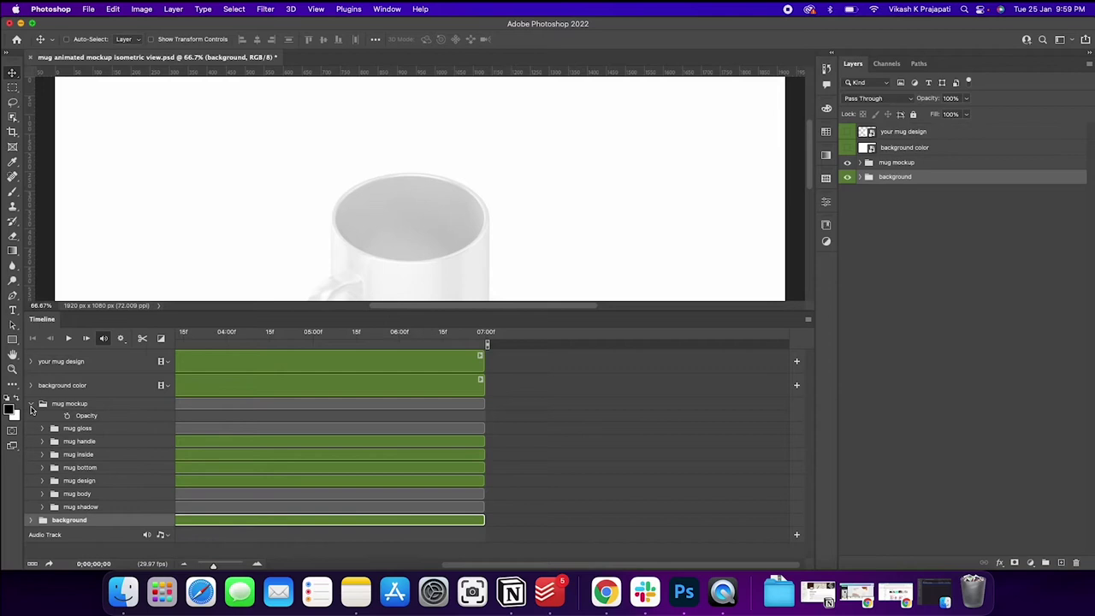
{"action": "left_click", "coordinate": [30, 406]}
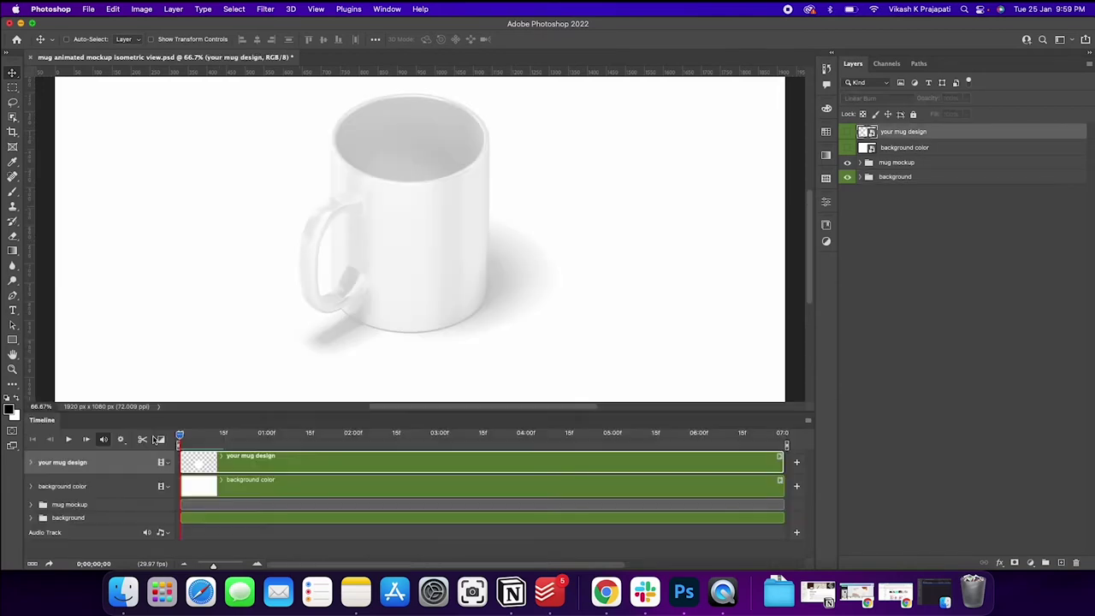
{"action": "left_click", "coordinate": [67, 440]}
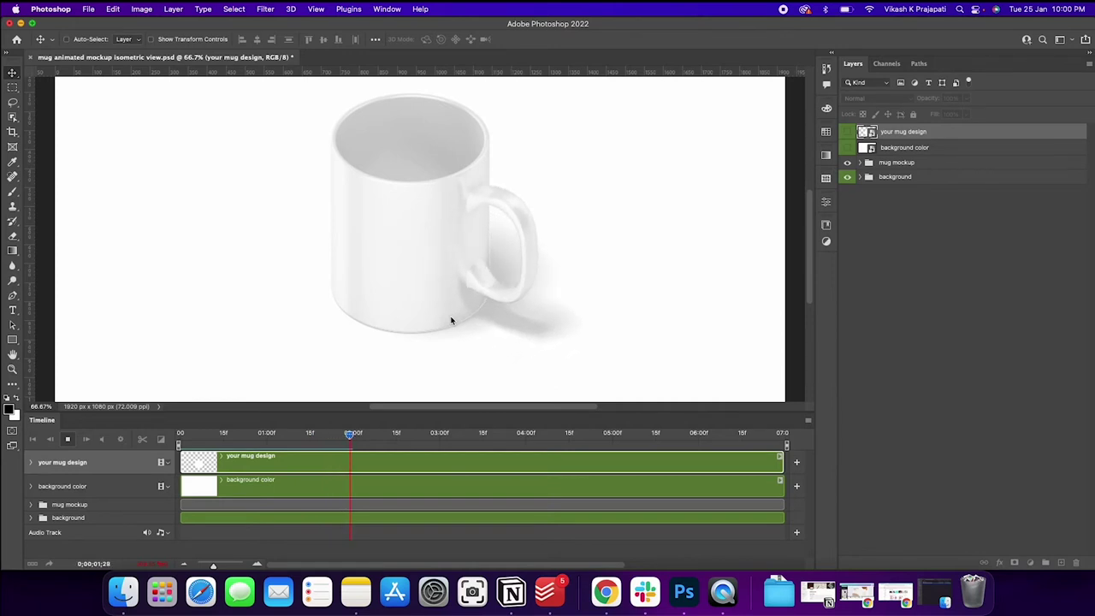
{"action": "key", "text": "space"}
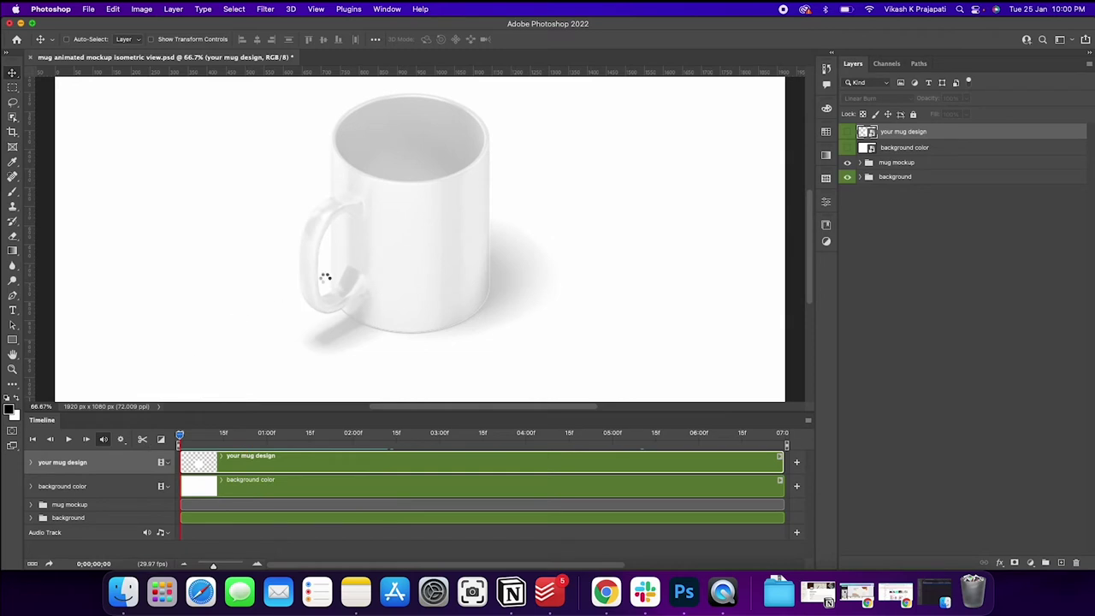
{"action": "left_click", "coordinate": [138, 9]}
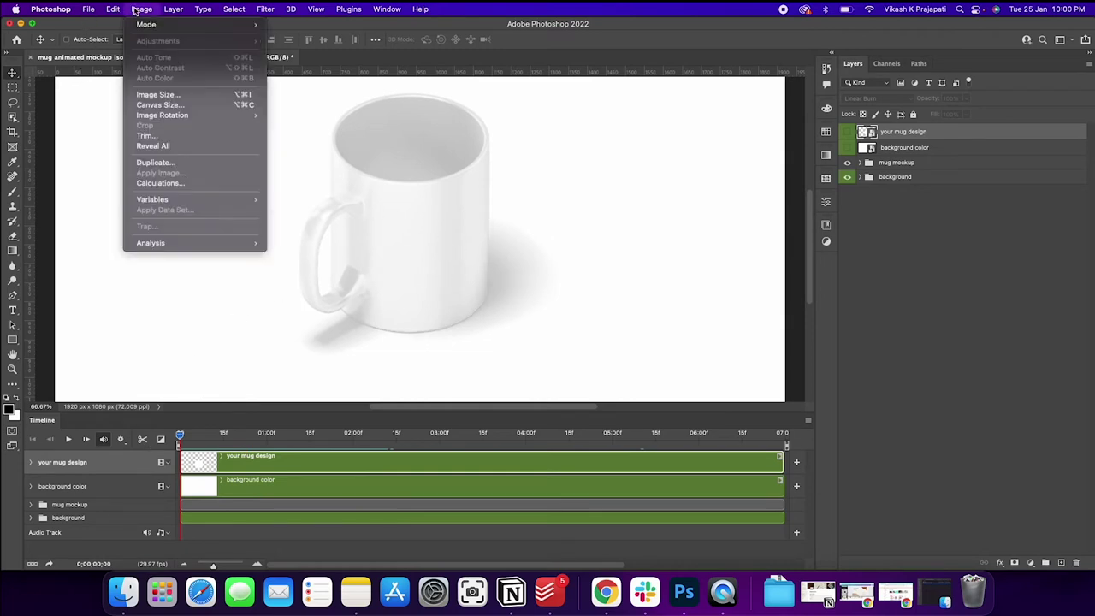
{"action": "left_click", "coordinate": [166, 106]}
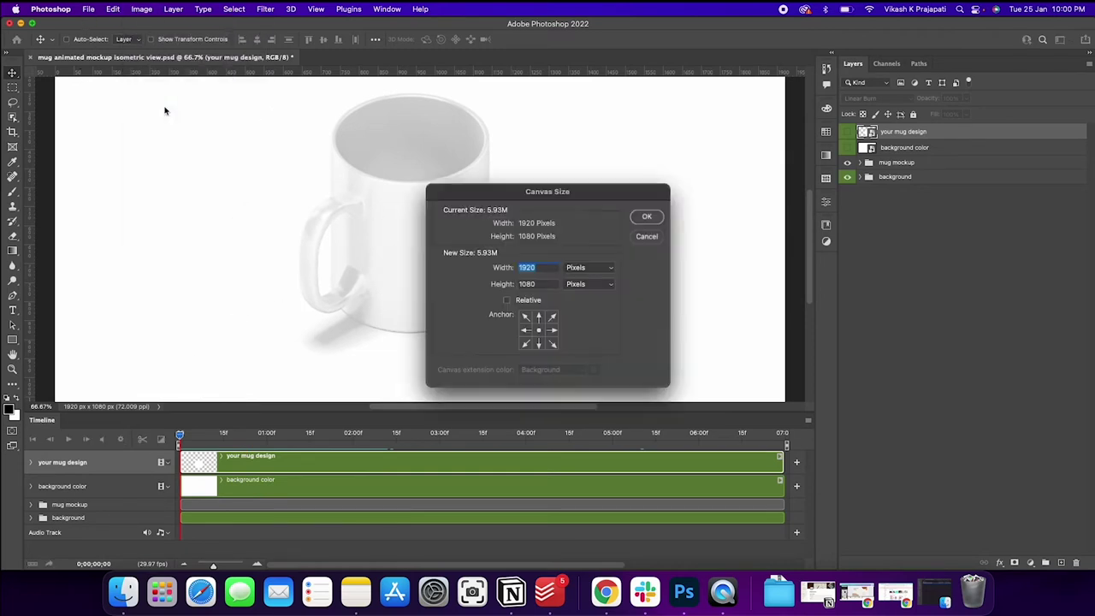
{"action": "left_click", "coordinate": [548, 285]}
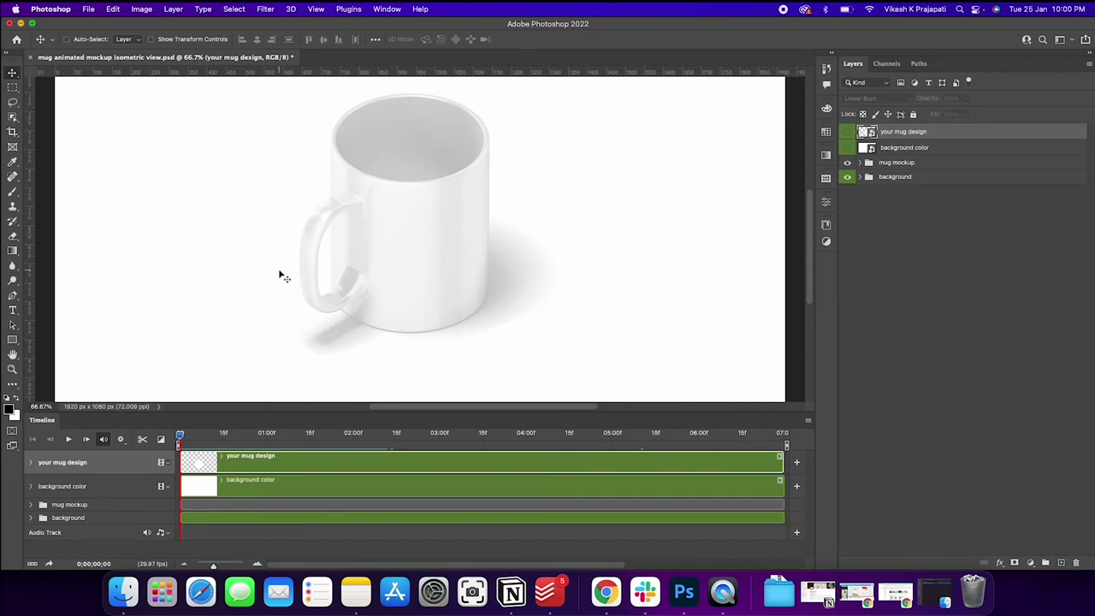
Crop the canvas to a 1:1 square of 918 × 918 pixels framing the mug
{"action": "scroll", "coordinate": [284, 276], "scroll_direction": "left", "scroll_amount": 1}
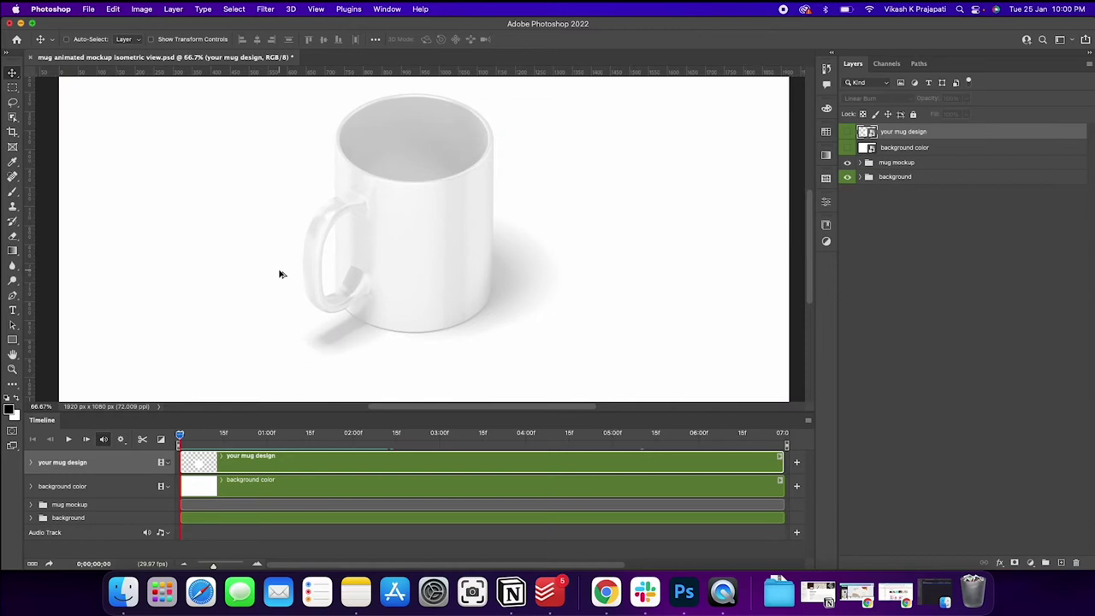
{"action": "scroll", "coordinate": [280, 274], "scroll_direction": "down", "scroll_amount": 5}
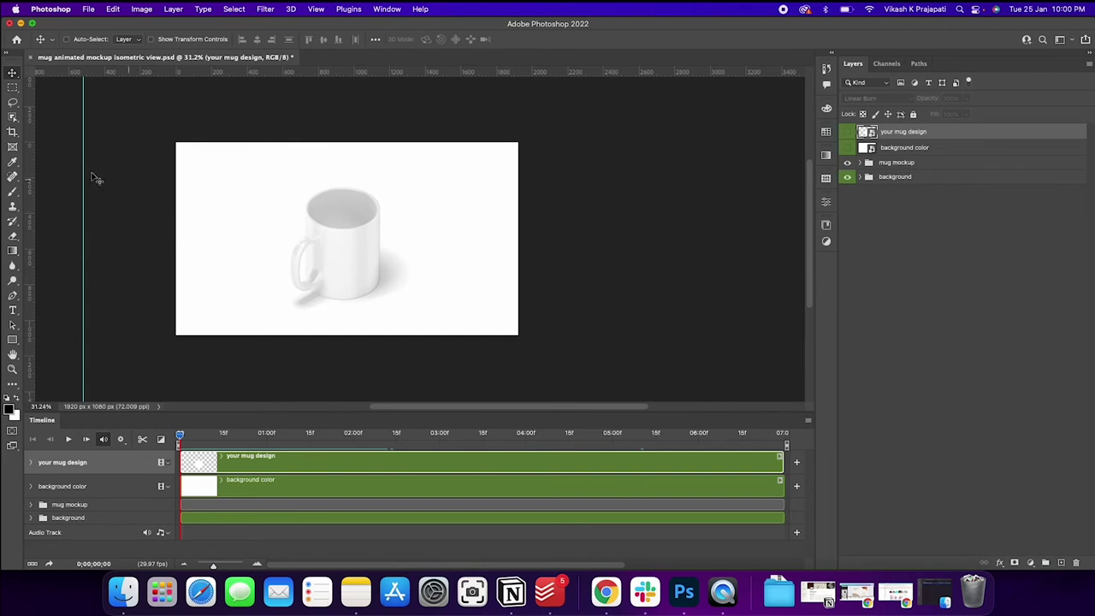
{"action": "left_click", "coordinate": [12, 132]}
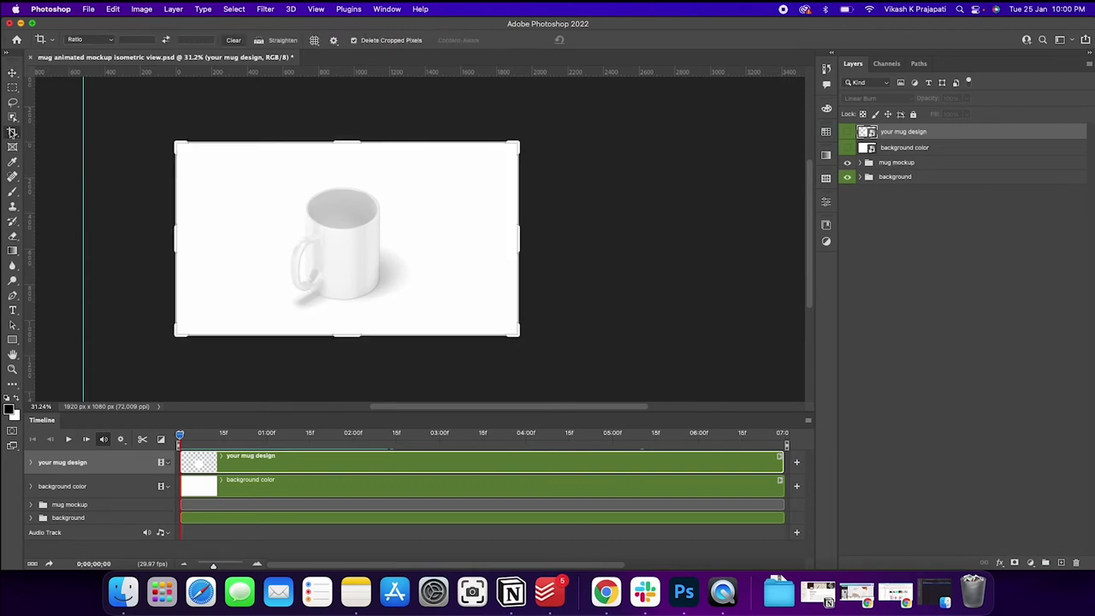
{"action": "left_click", "coordinate": [146, 40]}
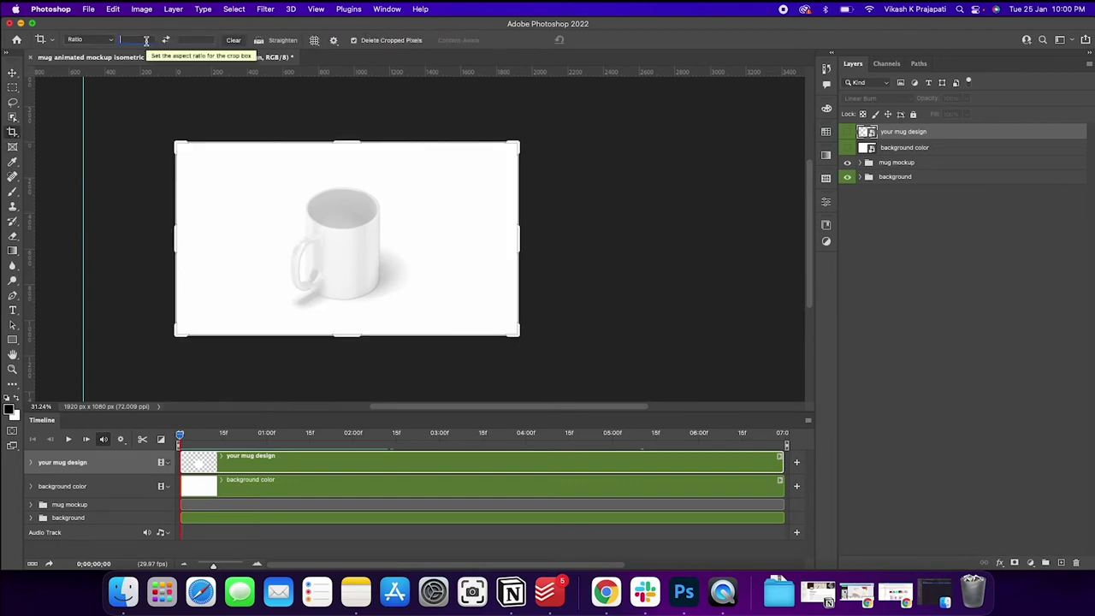
{"action": "type", "text": "1"}
{"action": "key", "text": "Tab"}
{"action": "type", "text": "1"}
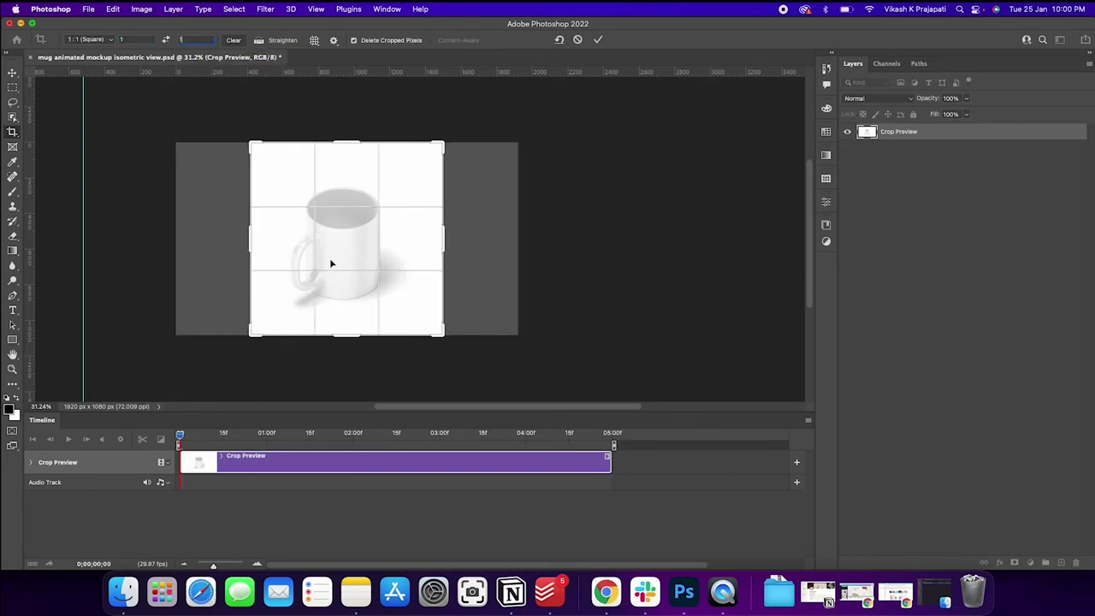
{"action": "left_click_drag", "start_coordinate": [349, 143], "coordinate": [349, 151]}
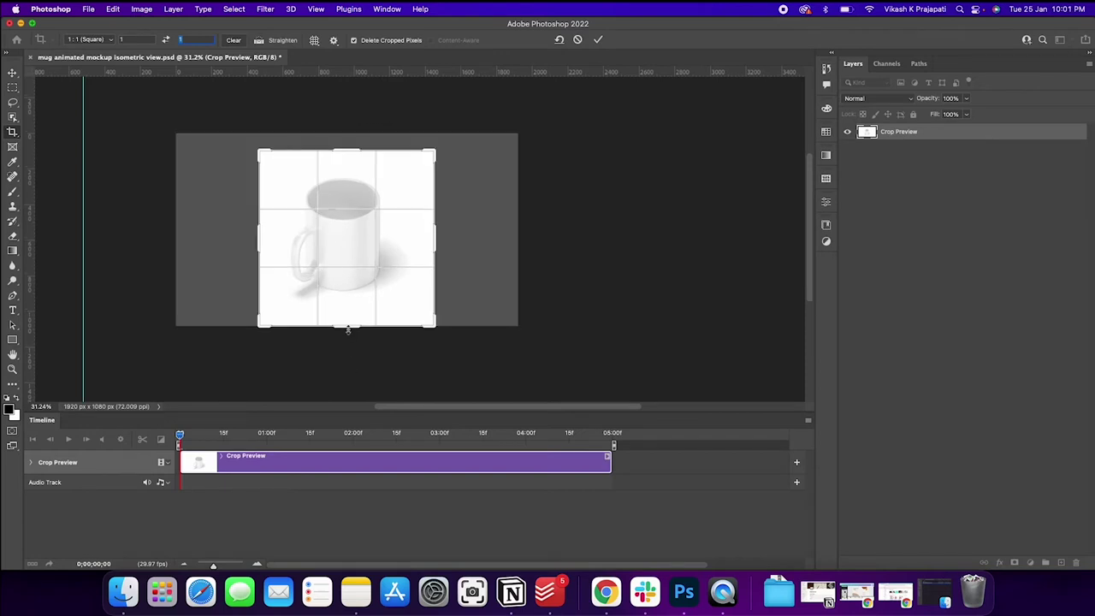
{"action": "left_click_drag", "start_coordinate": [347, 329], "coordinate": [347, 322]}
{"action": "left_click_drag", "start_coordinate": [346, 157], "coordinate": [346, 163]}
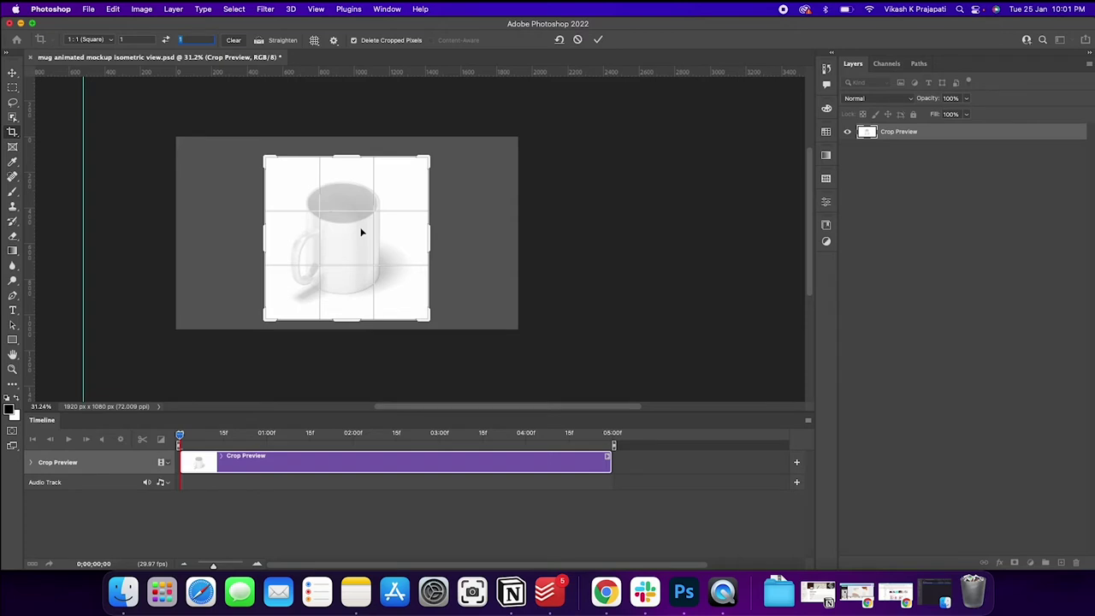
{"action": "left_click", "coordinate": [598, 41]}
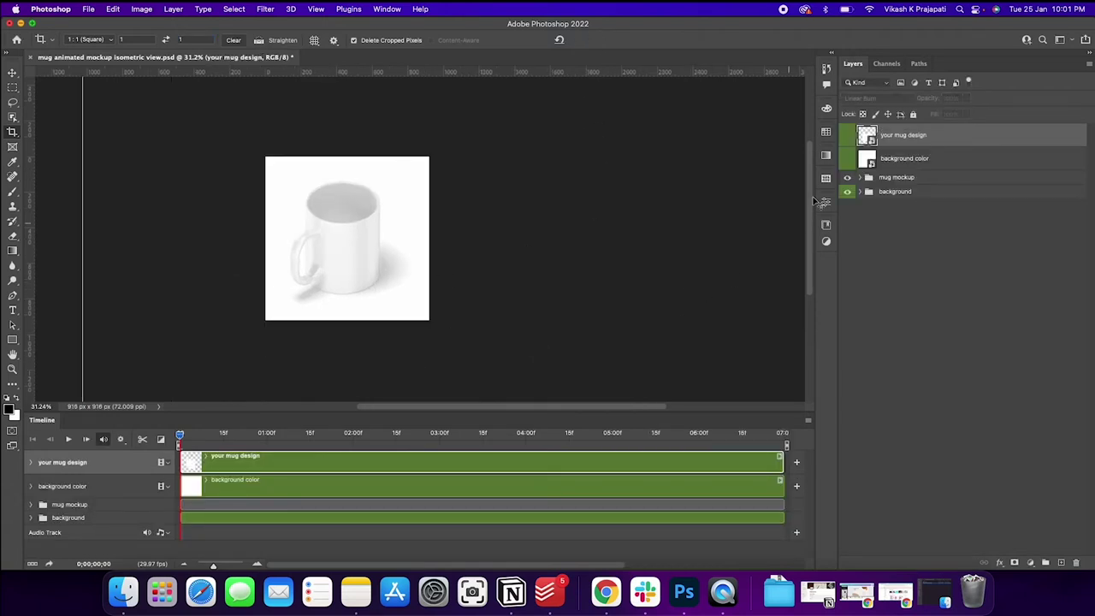
{"action": "key", "text": "v"}
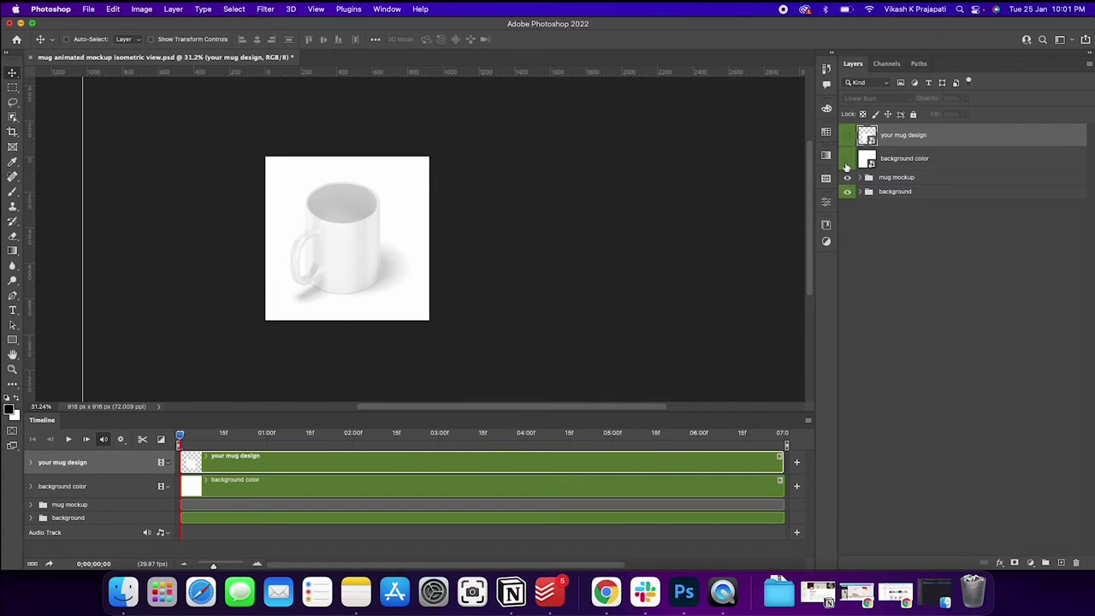
{"action": "left_click", "coordinate": [847, 159]}
{"action": "left_click", "coordinate": [846, 161]}
{"action": "left_click", "coordinate": [847, 160]}
{"action": "left_click", "coordinate": [847, 162]}
{"action": "double_click", "coordinate": [869, 163]}
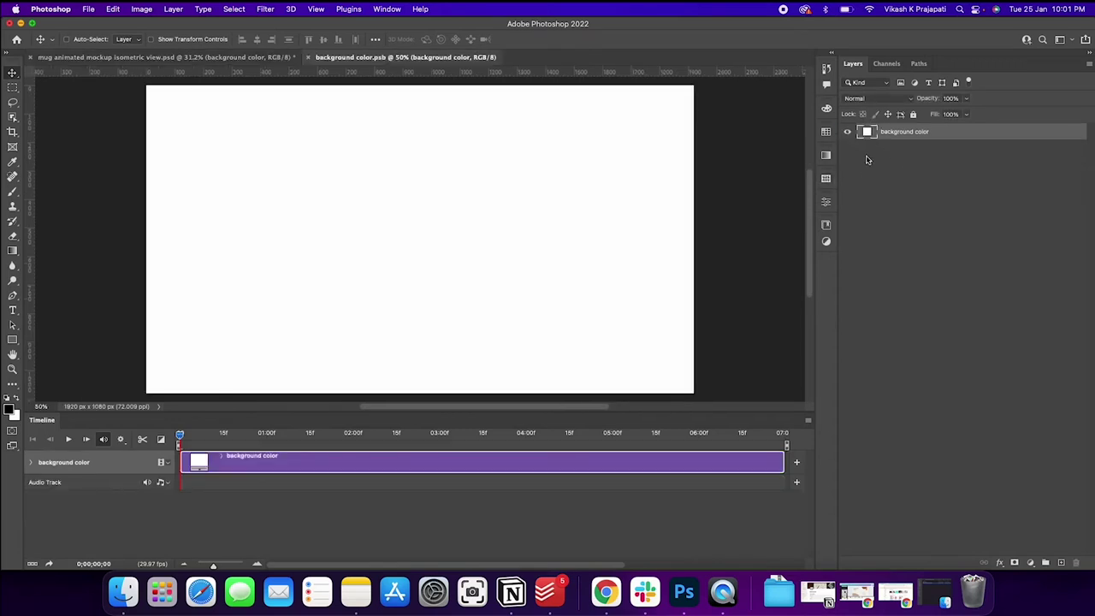
{"action": "left_click", "coordinate": [309, 60]}
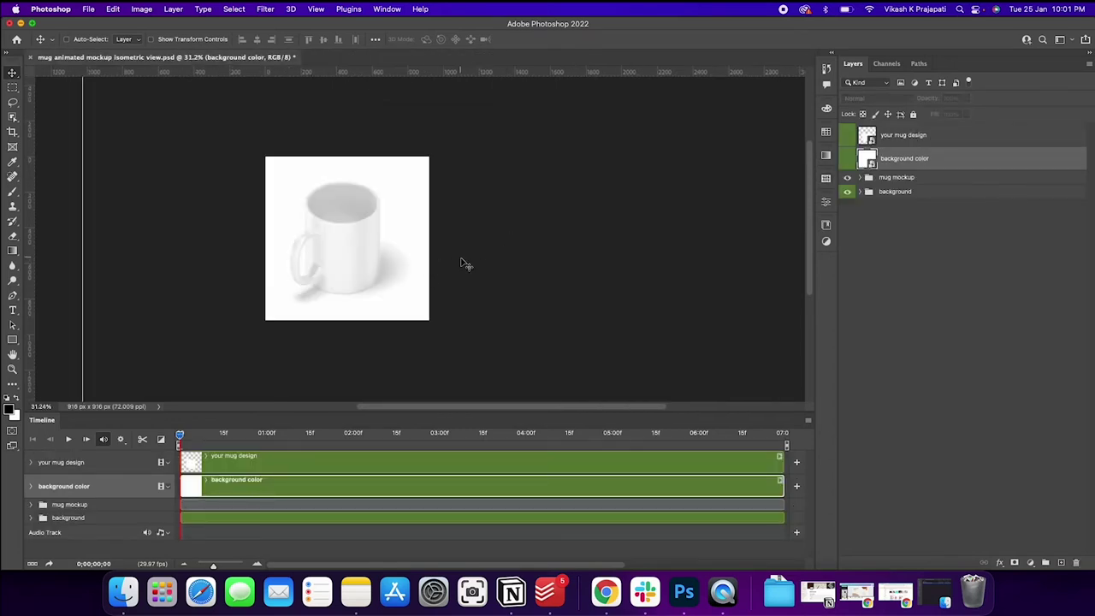
{"action": "left_click", "coordinate": [917, 135]}
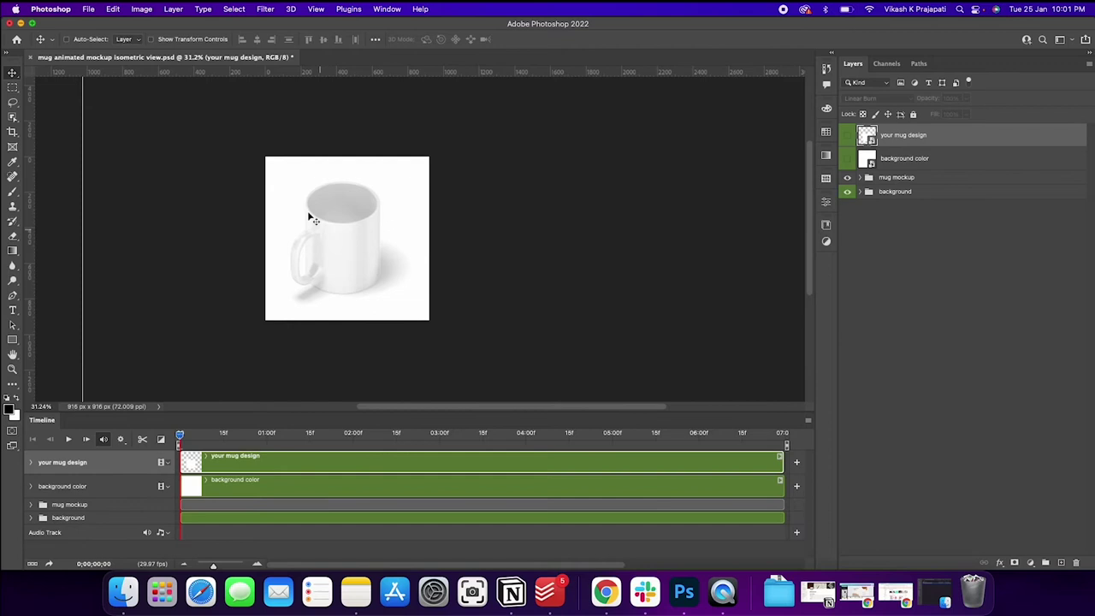
Open the 'your mug design' smart object and select its top 'your mug design' layer
{"action": "double_click", "coordinate": [869, 140]}
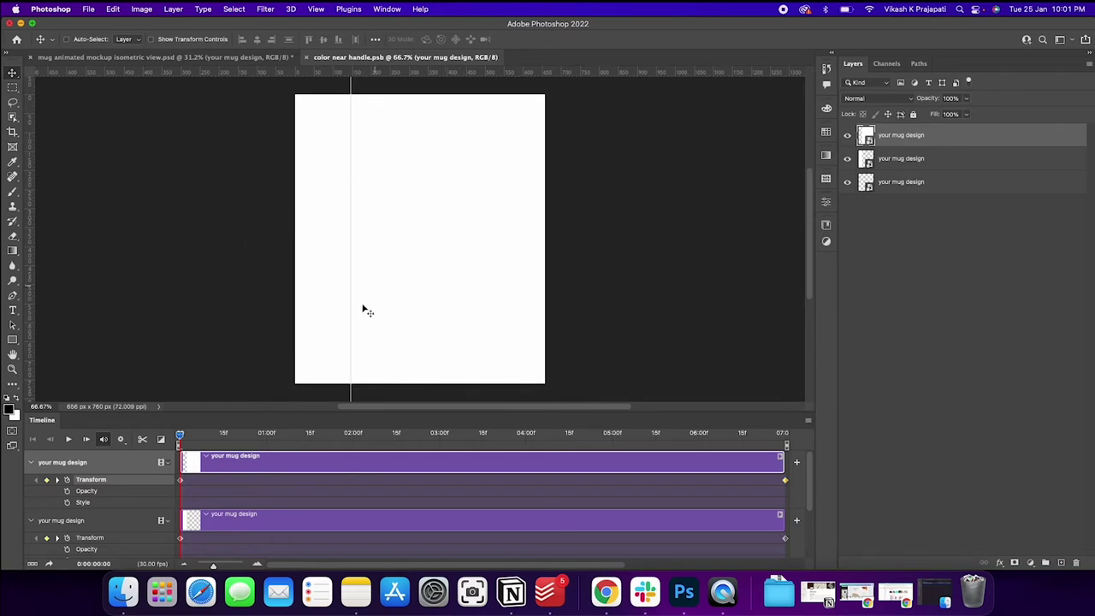
{"action": "scroll", "coordinate": [343, 527], "scroll_direction": "down", "scroll_amount": 2}
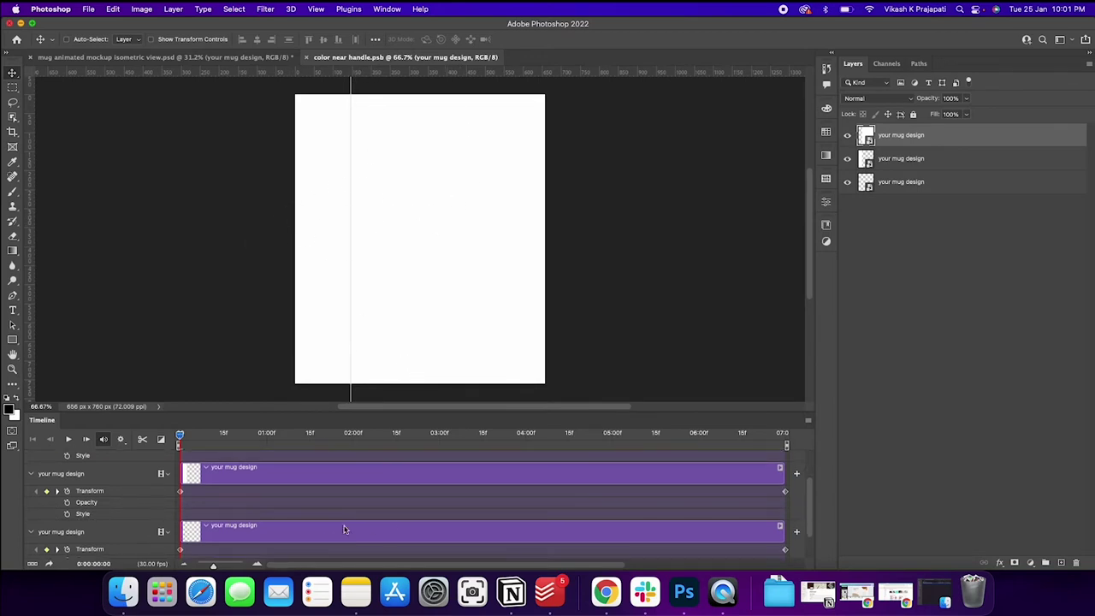
{"action": "scroll", "coordinate": [379, 528], "scroll_direction": "up", "scroll_amount": 2}
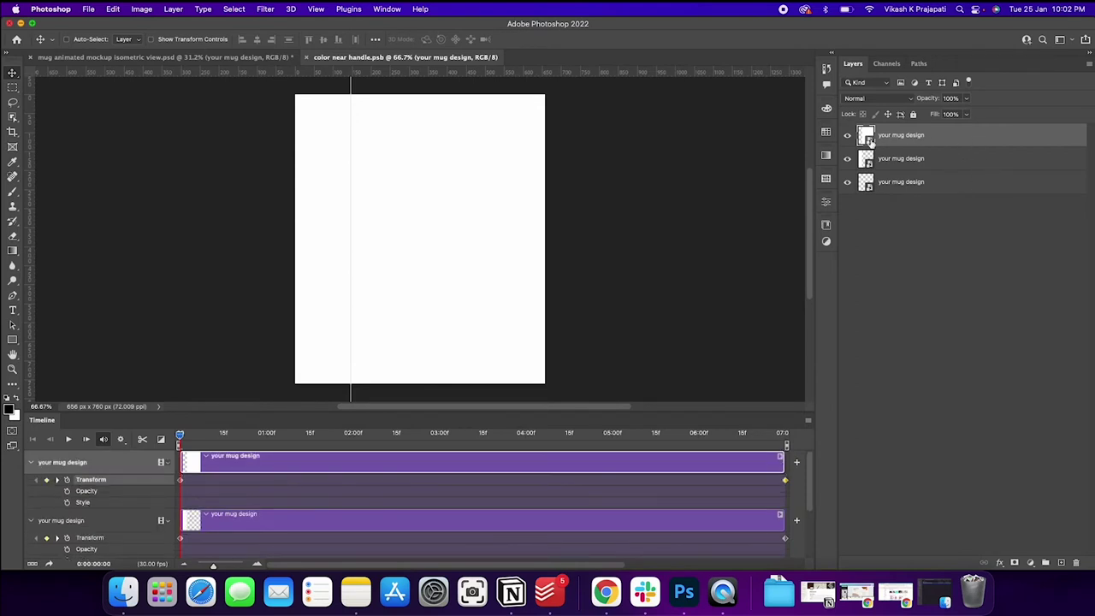
{"action": "key", "text": "alt+bracketleft"}
{"action": "key", "text": "alt+bracketleft"}
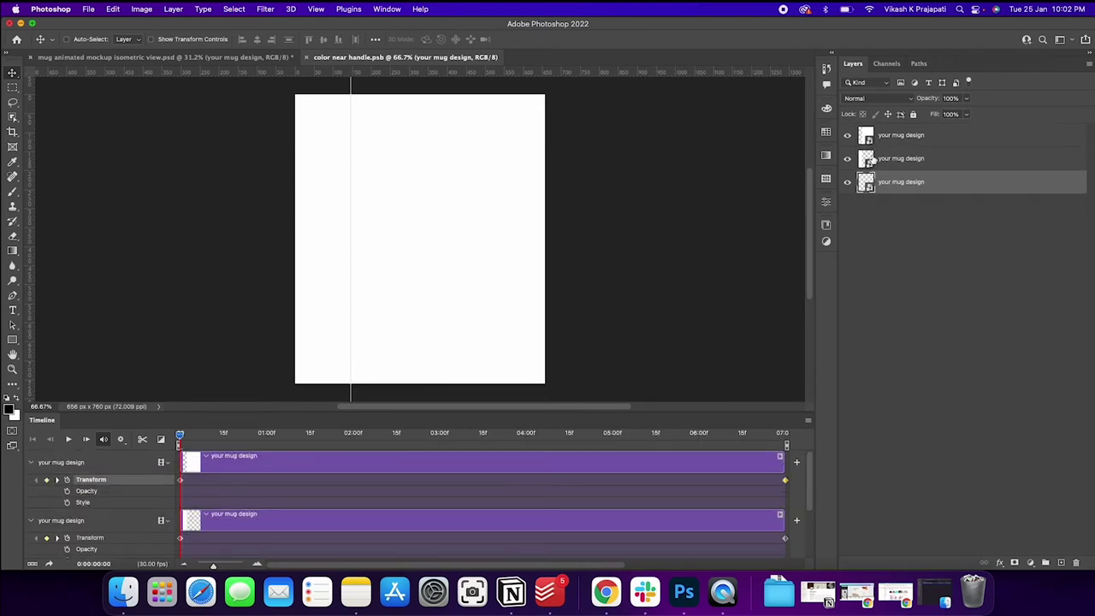
{"action": "left_click", "coordinate": [887, 138]}
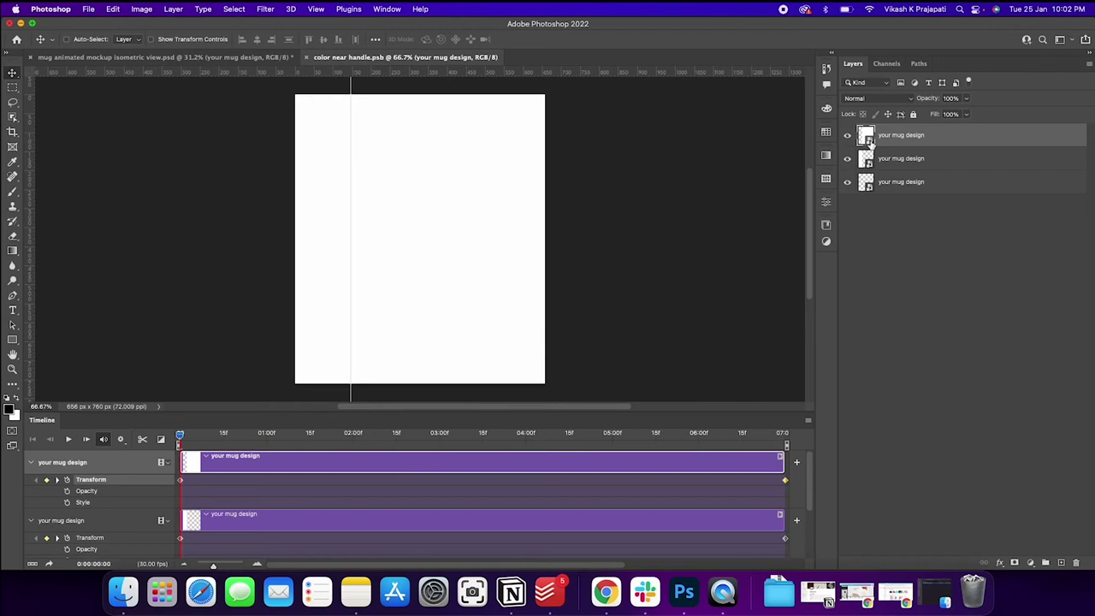
Open the nested Layer 1.psb, select 'your design here' and hide the white color layer
{"action": "double_click", "coordinate": [866, 138]}
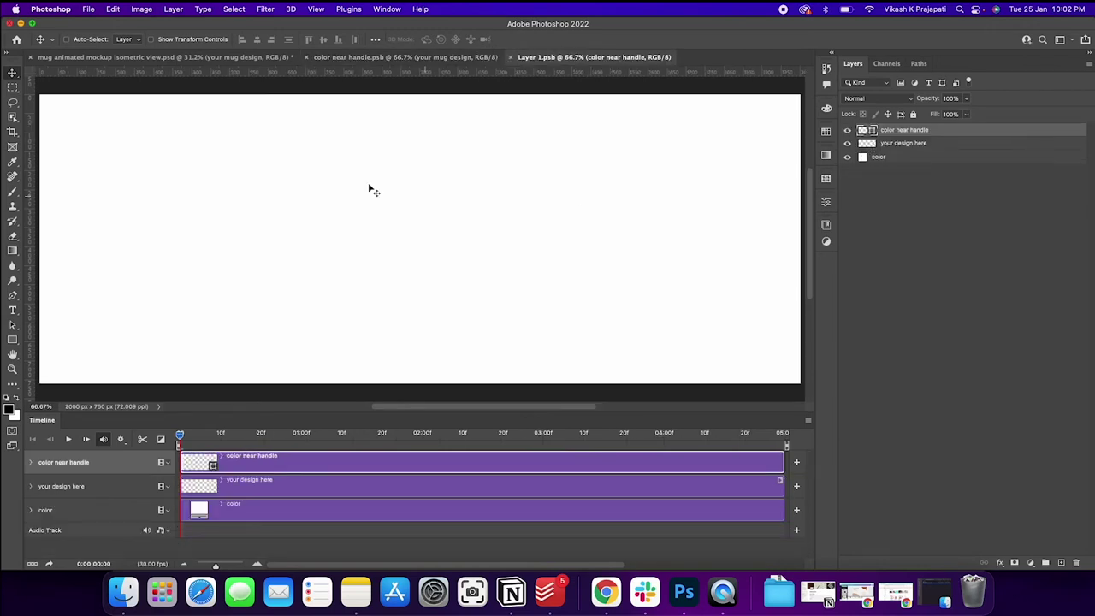
{"action": "scroll", "coordinate": [435, 140], "scroll_direction": "right", "scroll_amount": 3}
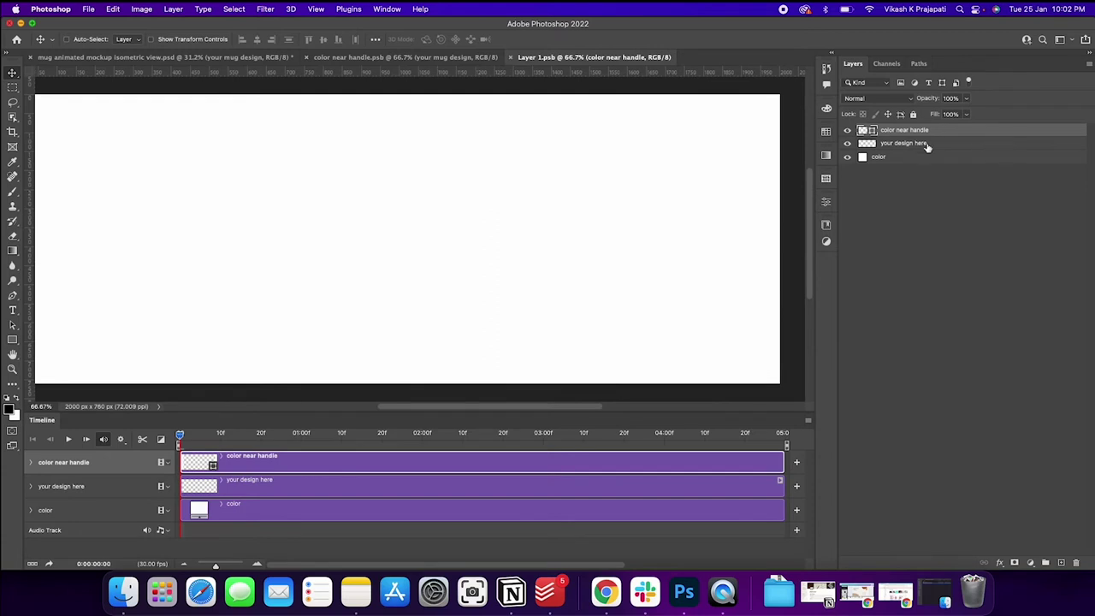
{"action": "left_click", "coordinate": [920, 146]}
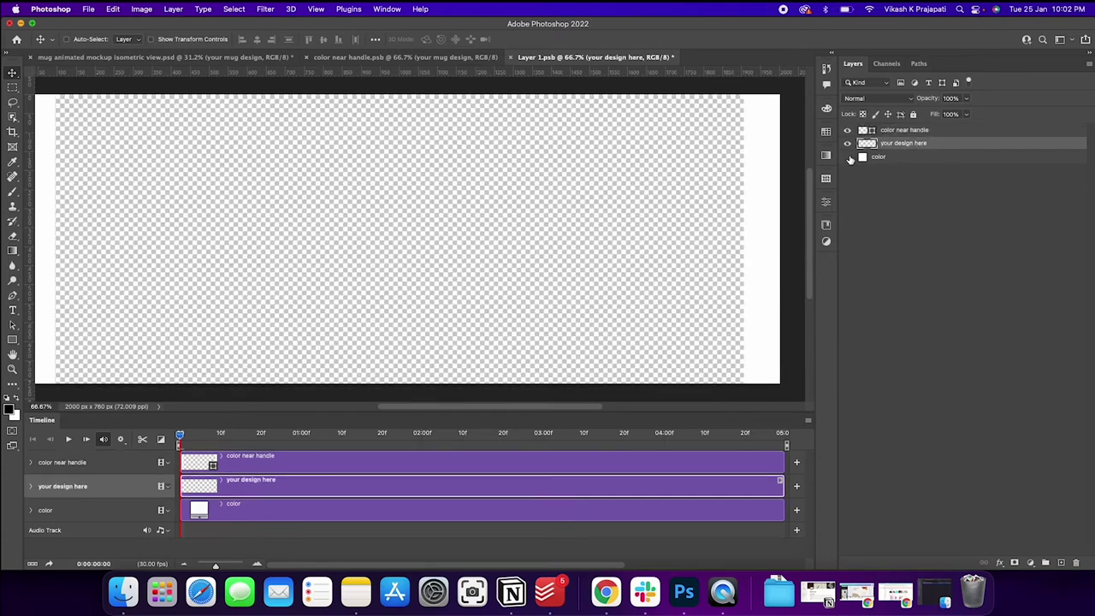
{"action": "left_click", "coordinate": [847, 156]}
Measure the white strips at the canvas's left and right edges with marquee selections, then select 'color near handle'
{"action": "left_click_drag", "start_coordinate": [249, 149], "coordinate": [330, 150]}
{"action": "scroll", "coordinate": [334, 156], "scroll_direction": "right", "scroll_amount": 2}
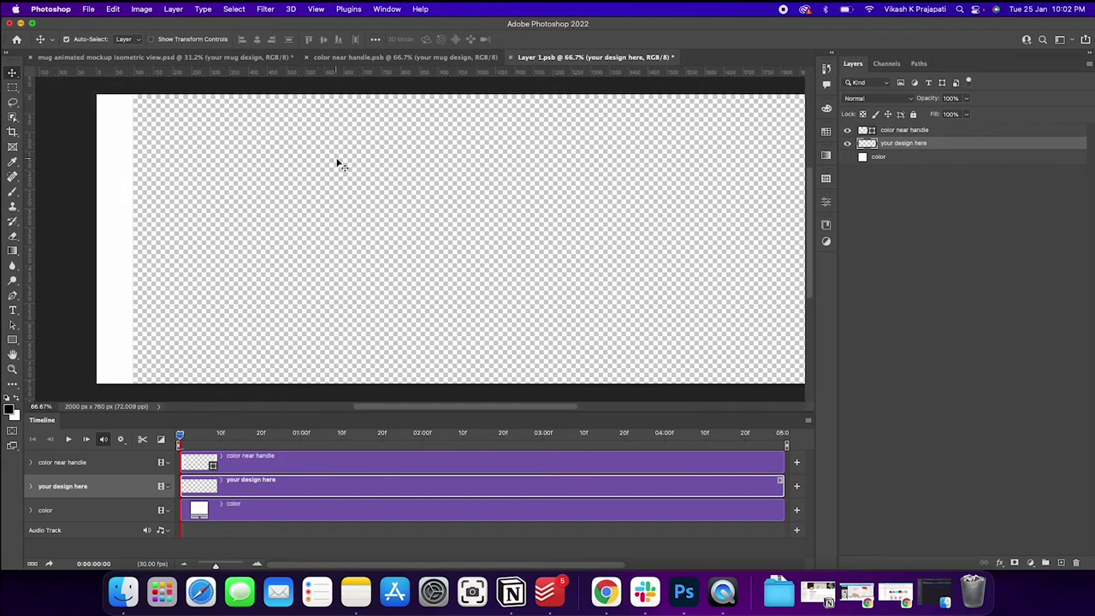
{"action": "scroll", "coordinate": [337, 161], "scroll_direction": "down", "scroll_amount": 3}
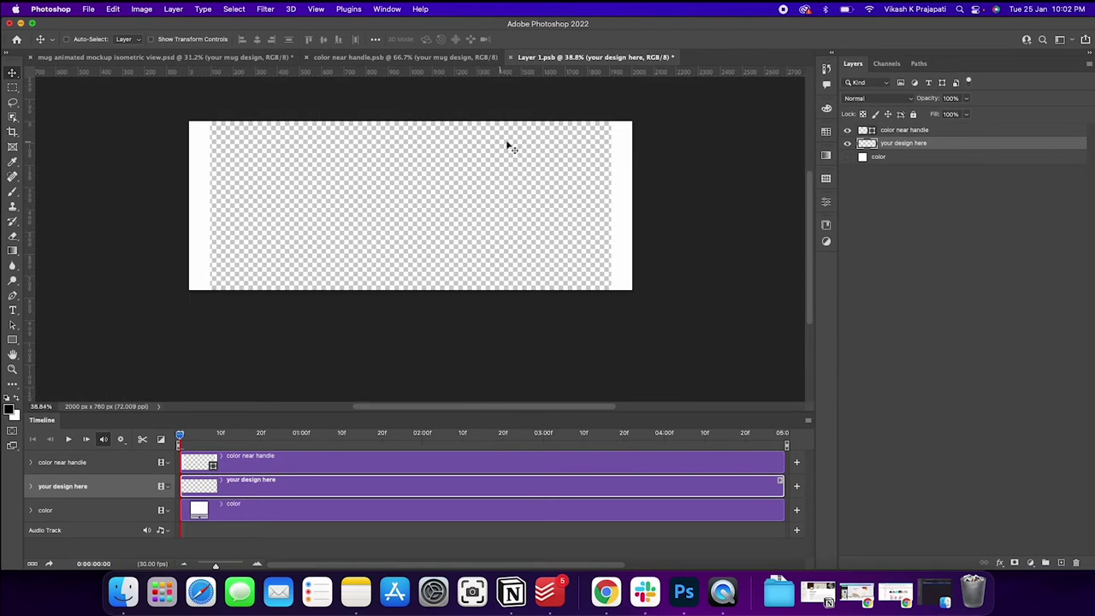
{"action": "left_click", "coordinate": [13, 87]}
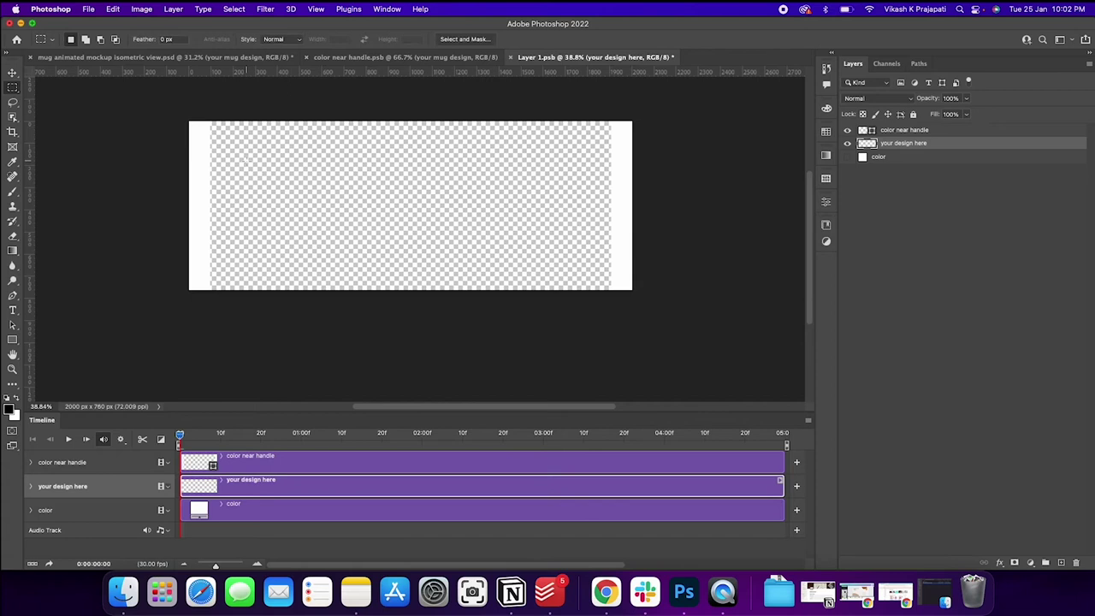
{"action": "left_click_drag", "start_coordinate": [167, 117], "coordinate": [202, 283]}
{"action": "left_click_drag", "start_coordinate": [635, 110], "coordinate": [627, 321]}
{"action": "left_click", "coordinate": [939, 135]}
Switch to the mug mockup document with Ctrl+Tab, then return to the nested design document
{"action": "key", "text": "ctrl+Tab"}
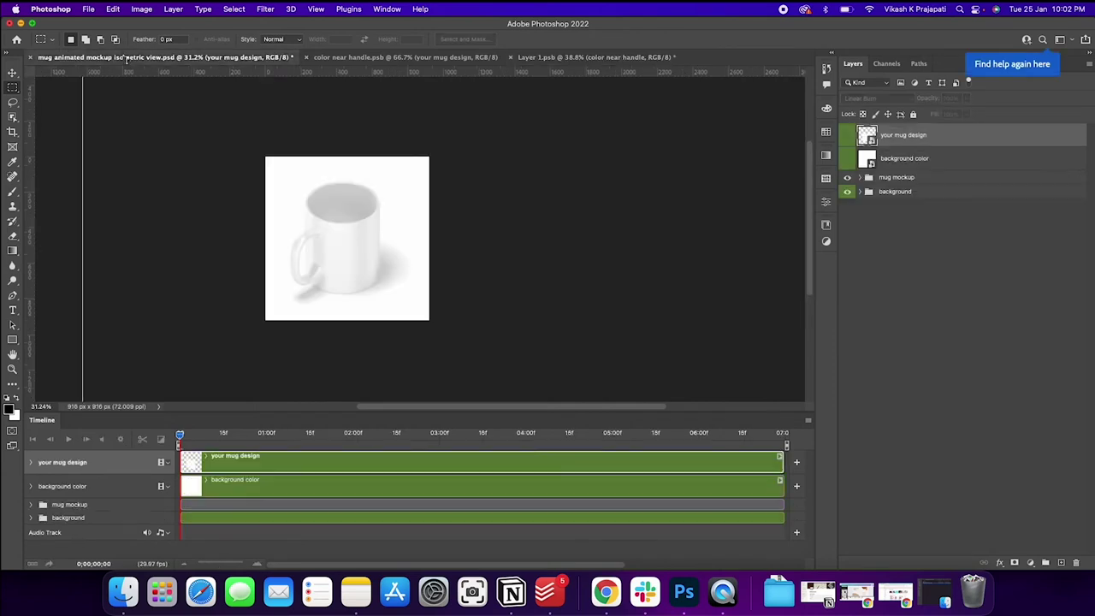
{"action": "scroll", "coordinate": [313, 284], "scroll_direction": "left", "scroll_amount": 3}
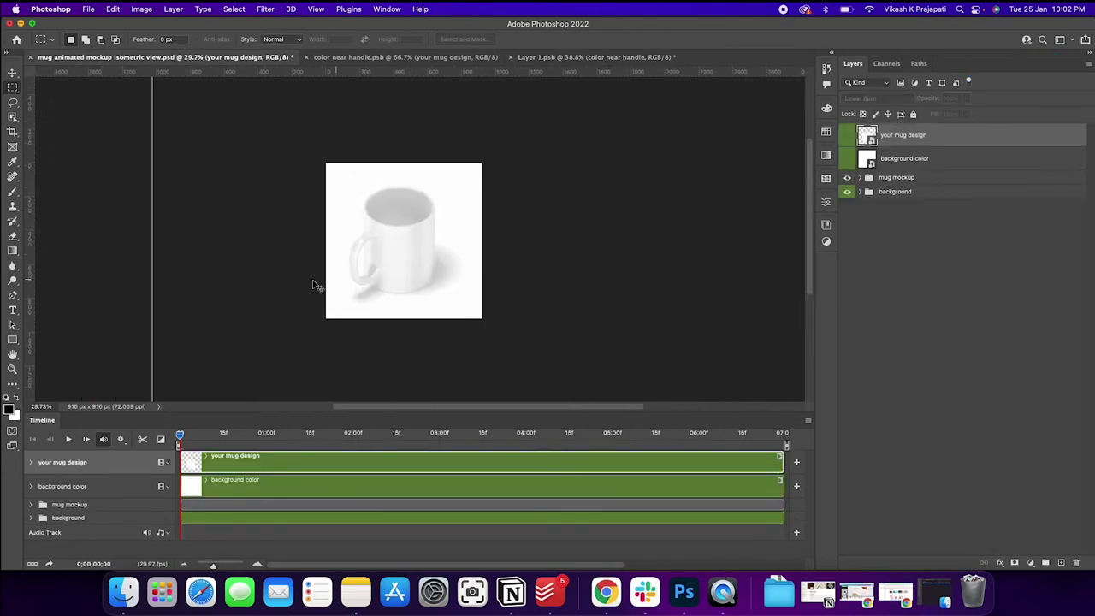
{"action": "scroll", "coordinate": [364, 262], "scroll_direction": "up", "scroll_amount": 5}
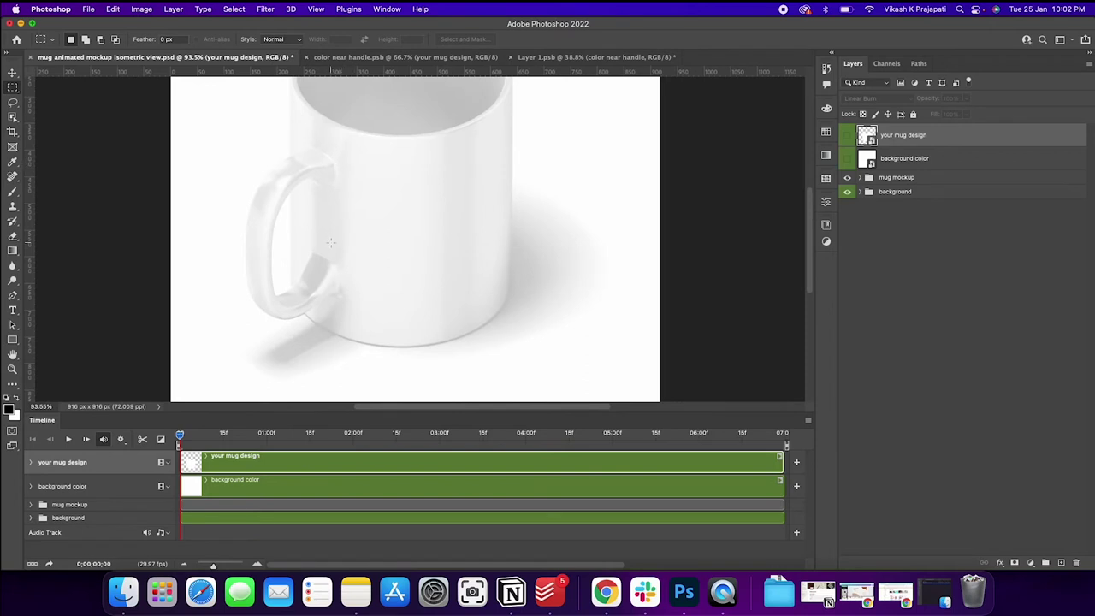
{"action": "left_click", "coordinate": [596, 56]}
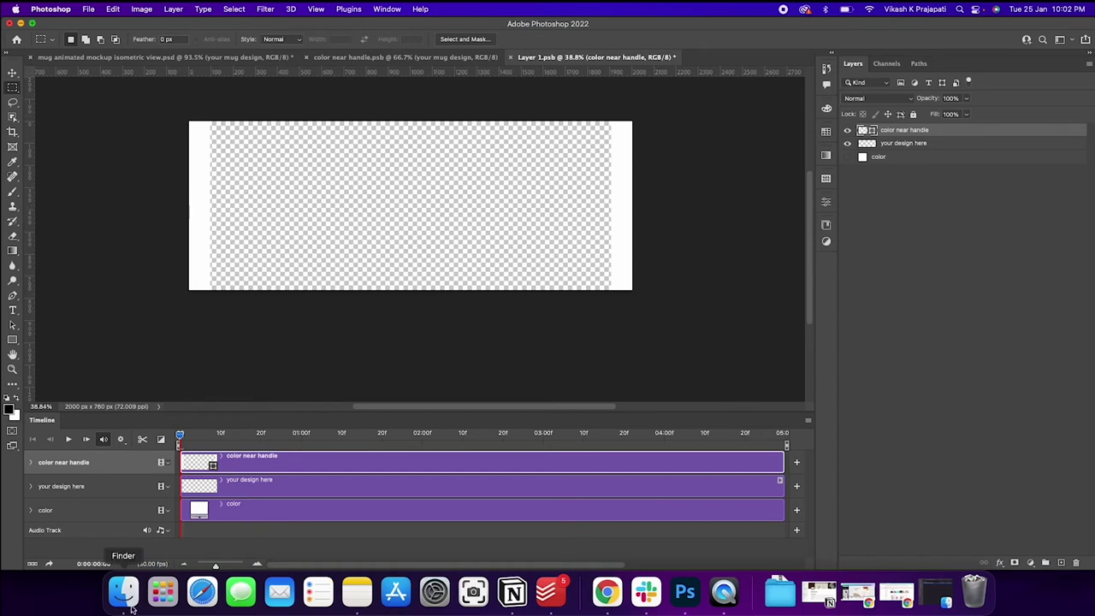
Open Downloads in Finder and select mug design 1.jpeg and mug design 2.jpeg
{"action": "left_click", "coordinate": [124, 592]}
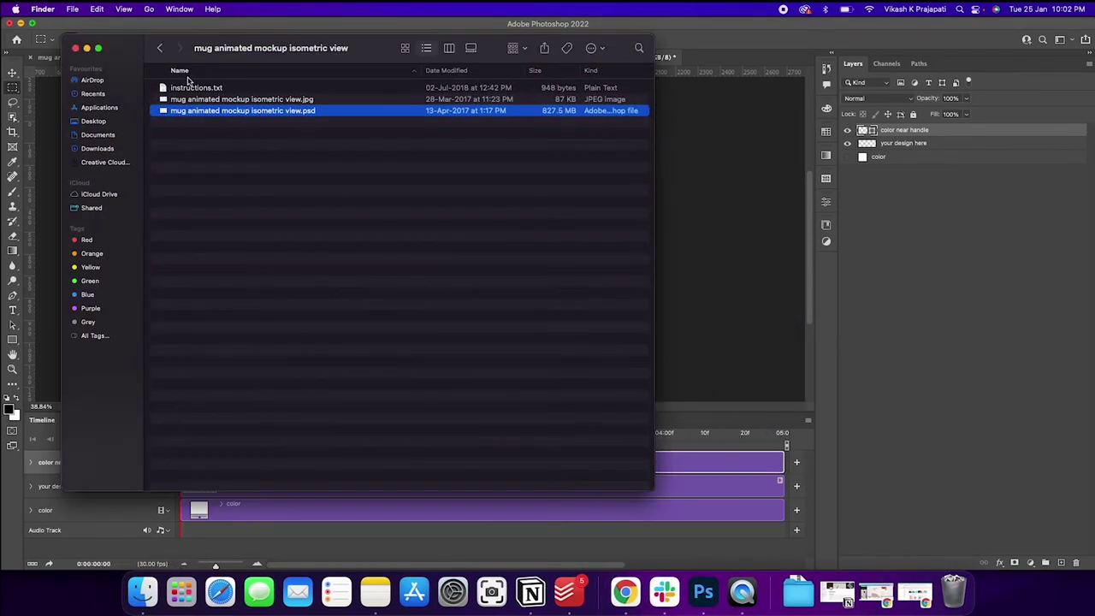
{"action": "left_click", "coordinate": [160, 50]}
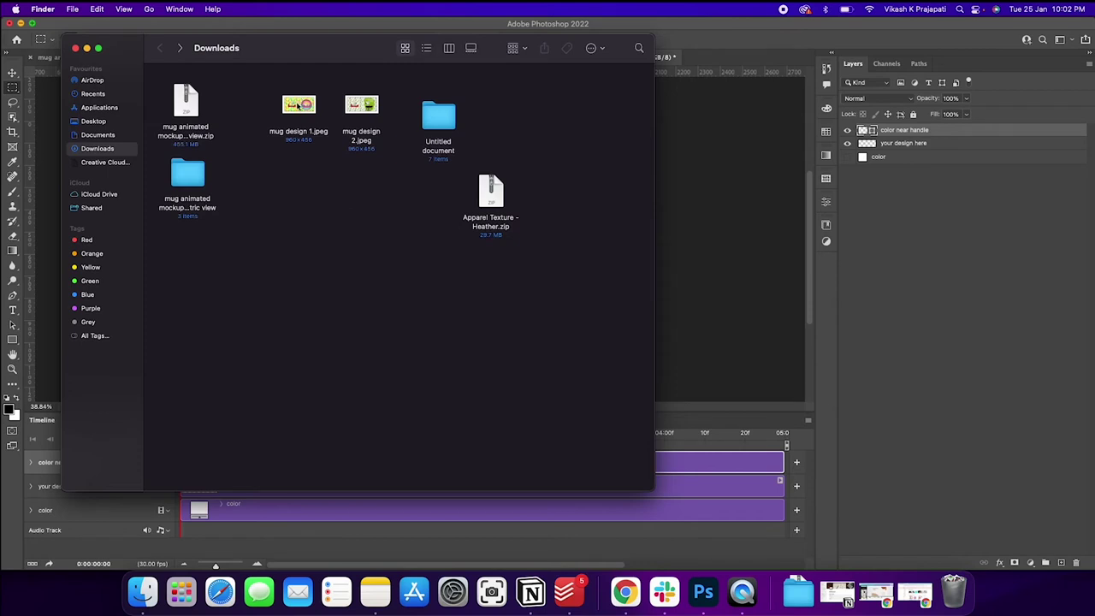
{"action": "left_click", "coordinate": [298, 106]}
{"action": "left_click", "coordinate": [366, 106]}
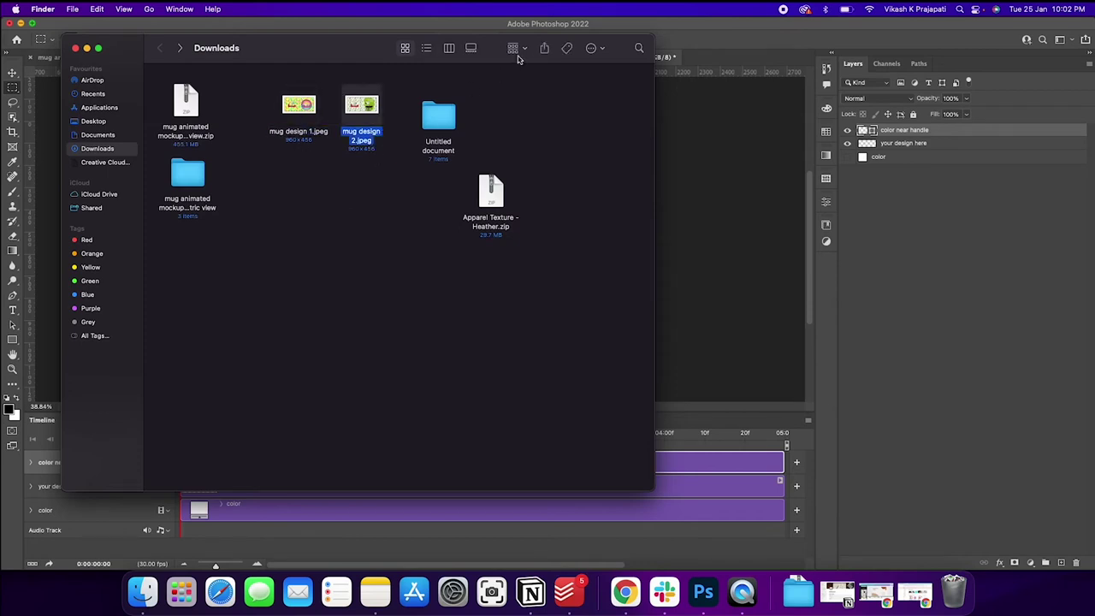
Place mug design 1.jpeg into Layer 1.psb and stretch it across the 2000 × 760 canvas
{"action": "left_click_drag", "start_coordinate": [299, 110], "coordinate": [412, 288]}
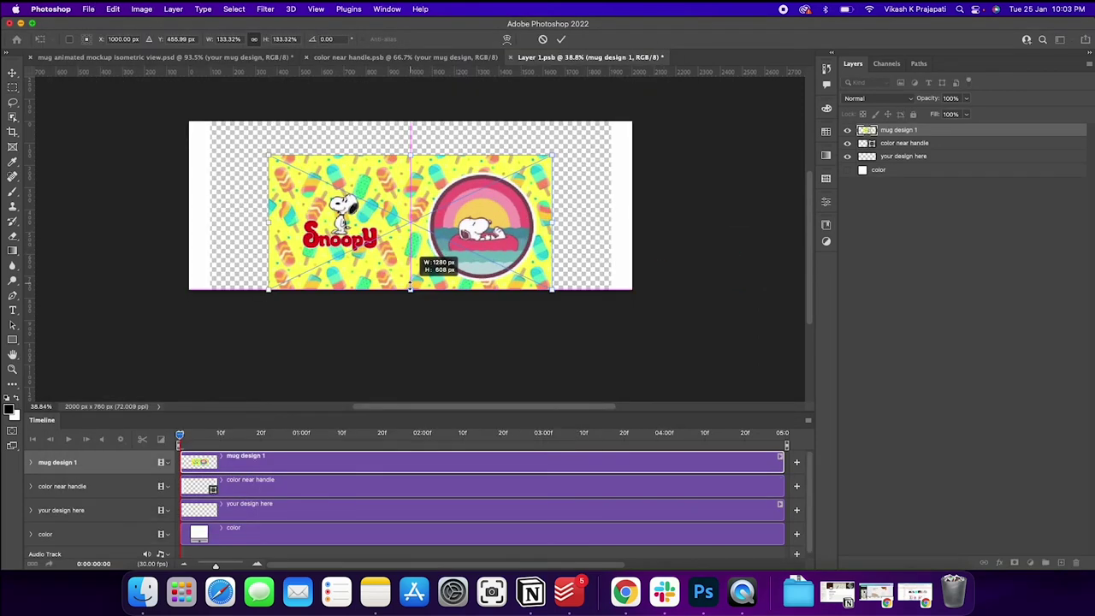
{"action": "left_click_drag", "start_coordinate": [412, 151], "coordinate": [419, 121]}
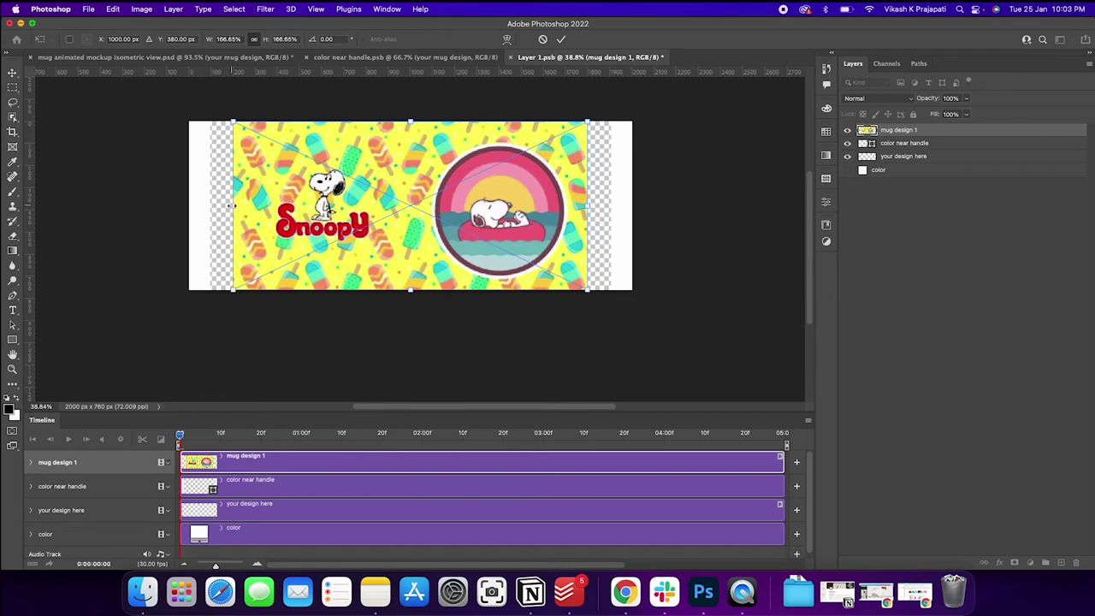
{"action": "left_click_drag", "start_coordinate": [232, 206], "coordinate": [209, 206]}
{"action": "left_click_drag", "start_coordinate": [584, 206], "coordinate": [610, 207]}
{"action": "key", "text": "Return"}
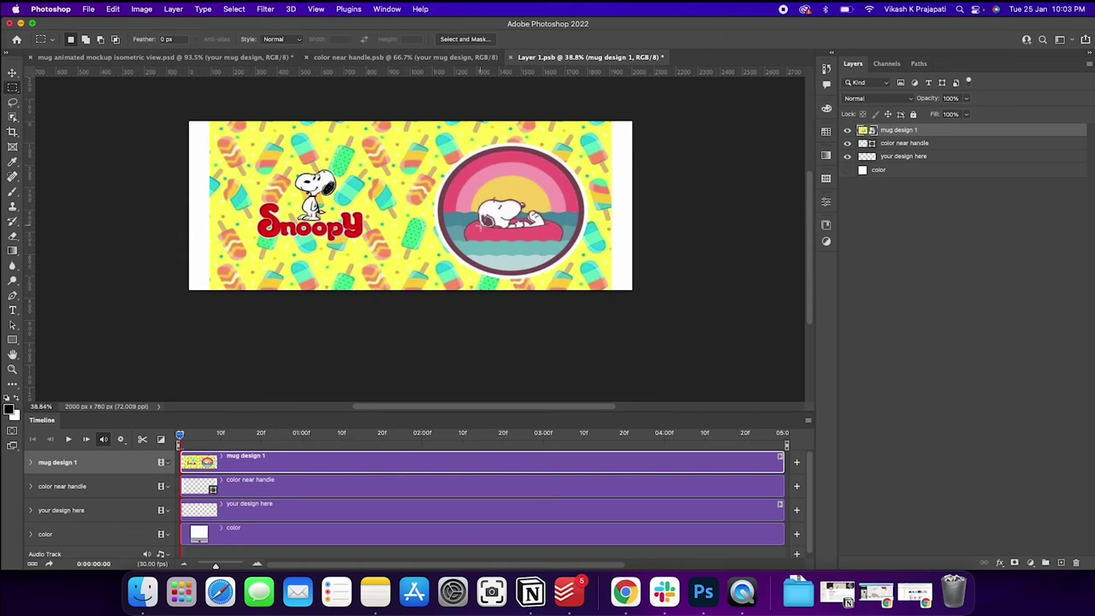
Save Layer 1.psb with the new design and close it
{"action": "key", "text": "v"}
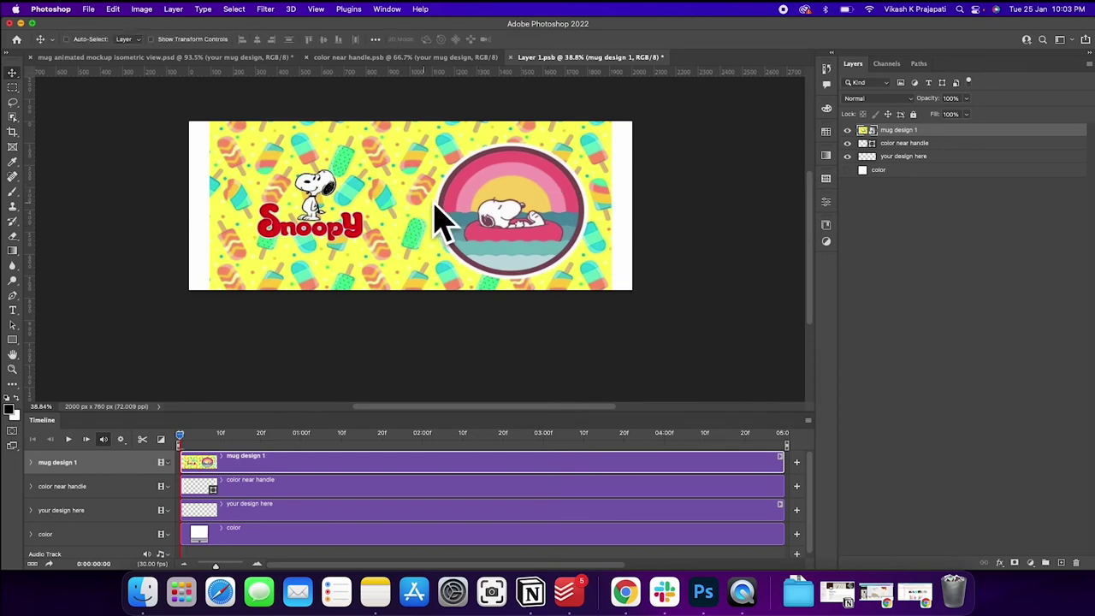
{"action": "left_click", "coordinate": [112, 8]}
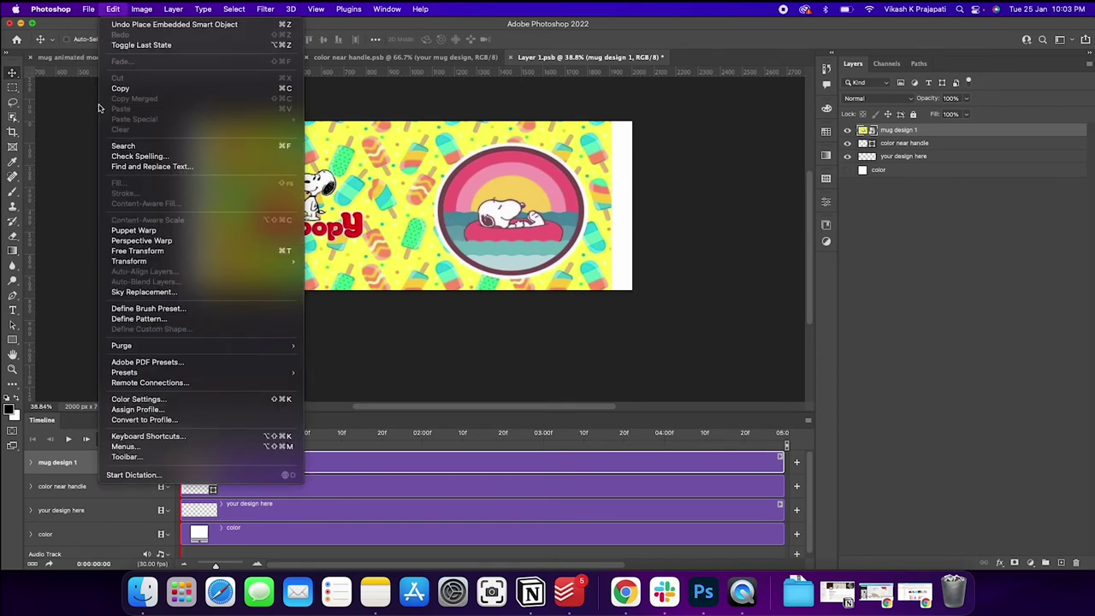
{"action": "mouse_move", "coordinate": [89, 8]}
{"action": "left_click", "coordinate": [100, 124]}
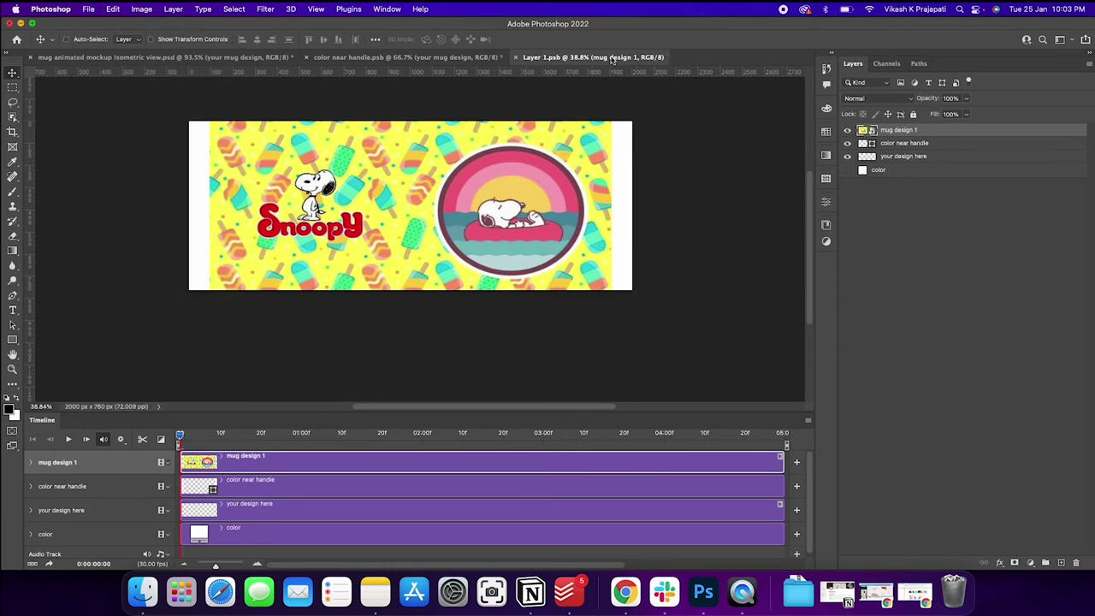
{"action": "left_click", "coordinate": [515, 58]}
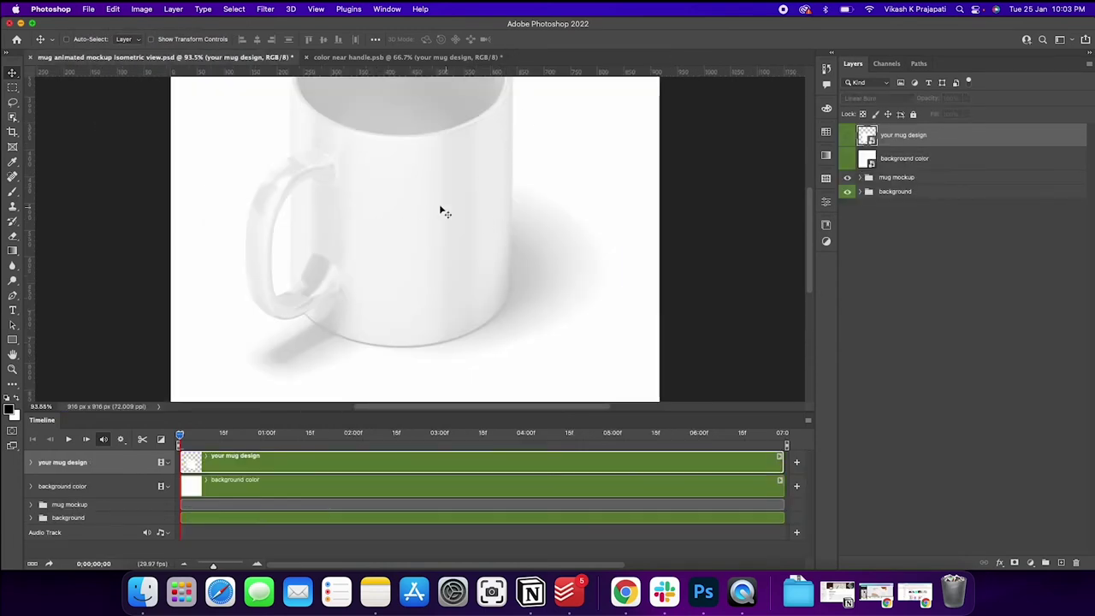
Save the color near handle.psb document showing the Snoopy design
{"action": "left_click", "coordinate": [408, 57]}
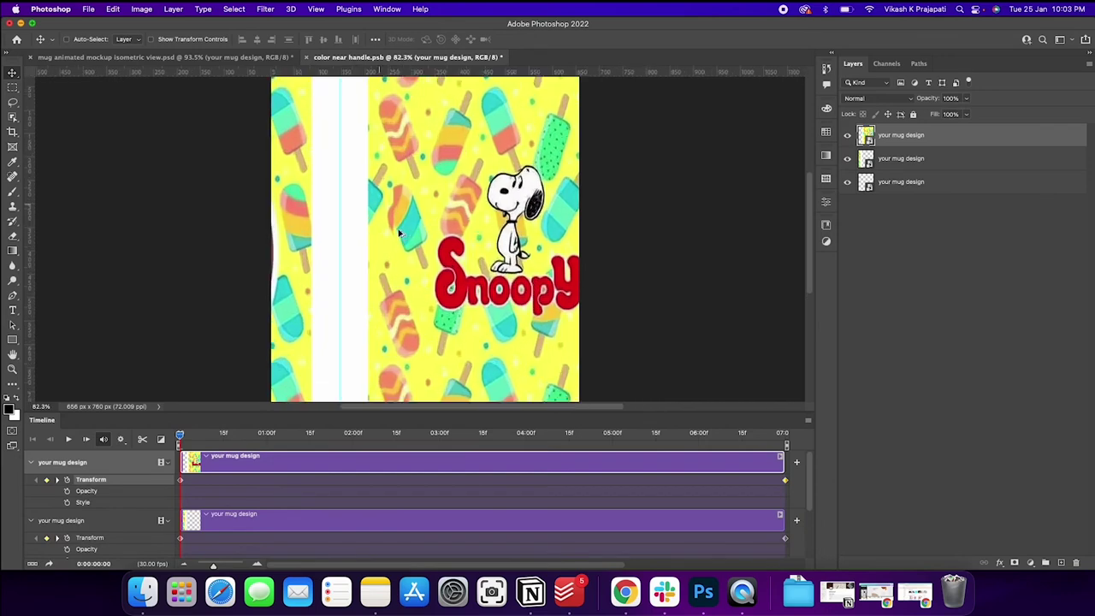
{"action": "scroll", "coordinate": [408, 171], "scroll_direction": "down", "scroll_amount": 5}
{"action": "left_click", "coordinate": [88, 8]}
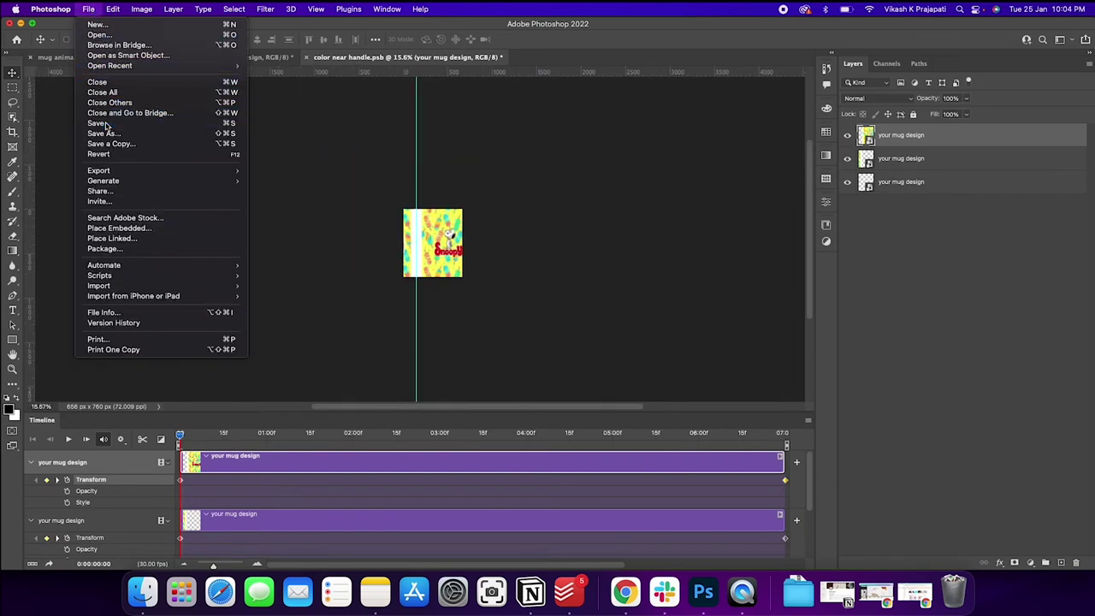
{"action": "left_click", "coordinate": [105, 123]}
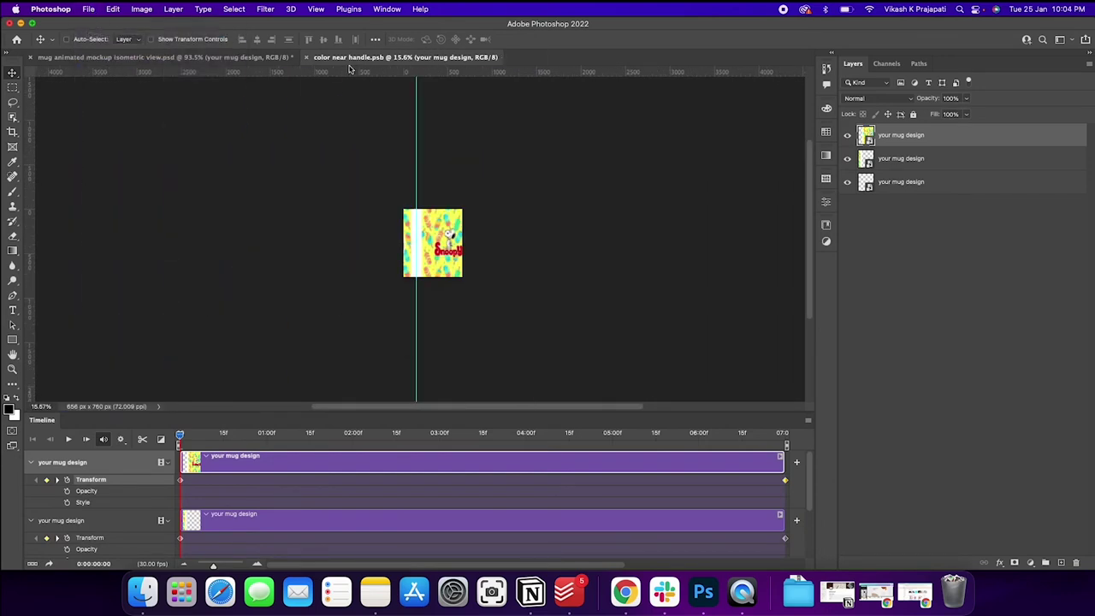
{"action": "left_click", "coordinate": [306, 58]}
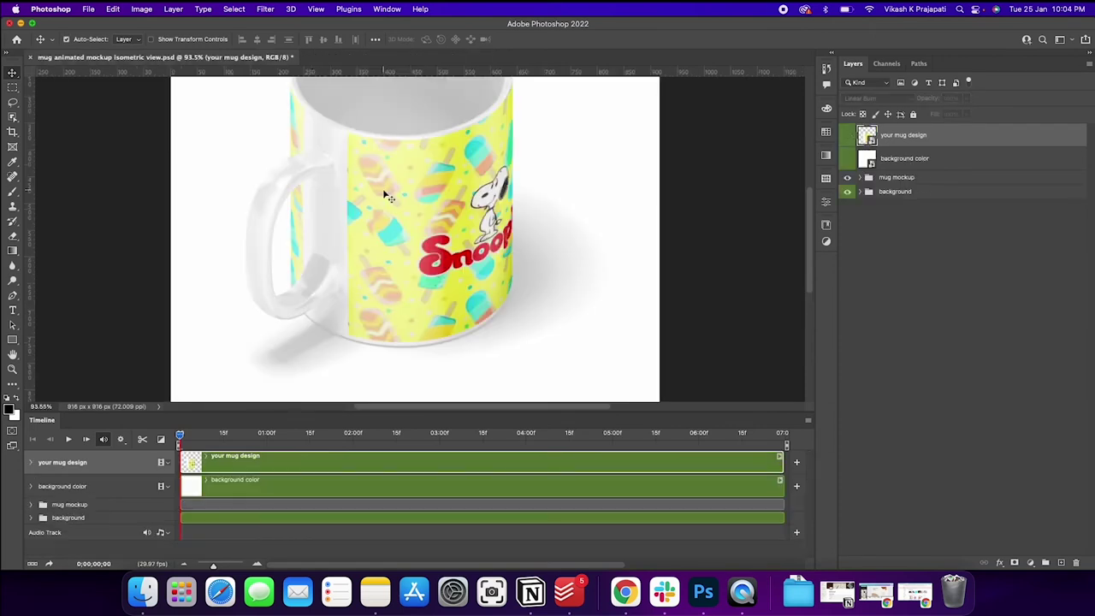
{"action": "scroll", "coordinate": [389, 193], "scroll_direction": "up", "scroll_amount": 3}
{"action": "scroll", "coordinate": [394, 188], "scroll_direction": "down", "scroll_amount": 6}
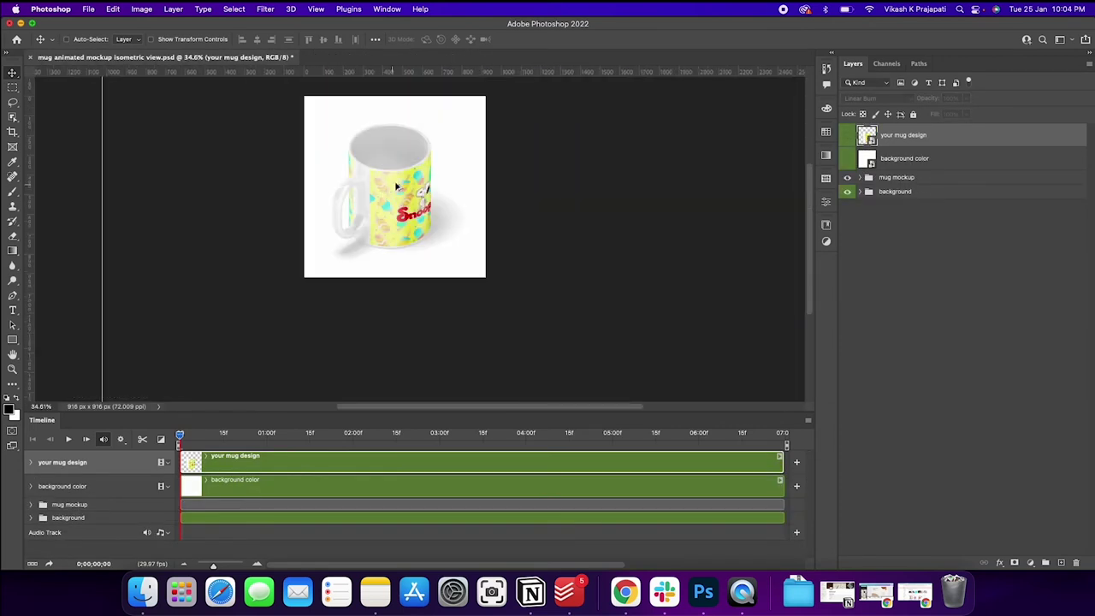
{"action": "scroll", "coordinate": [396, 186], "scroll_direction": "up", "scroll_amount": 2}
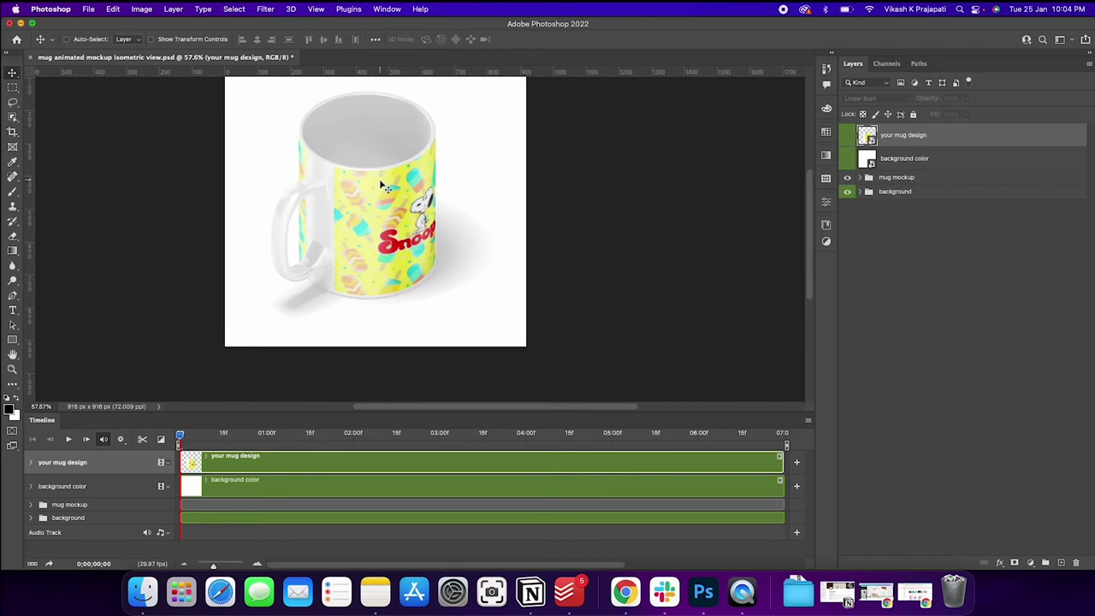
{"action": "left_click_drag", "start_coordinate": [339, 221], "coordinate": [306, 191]}
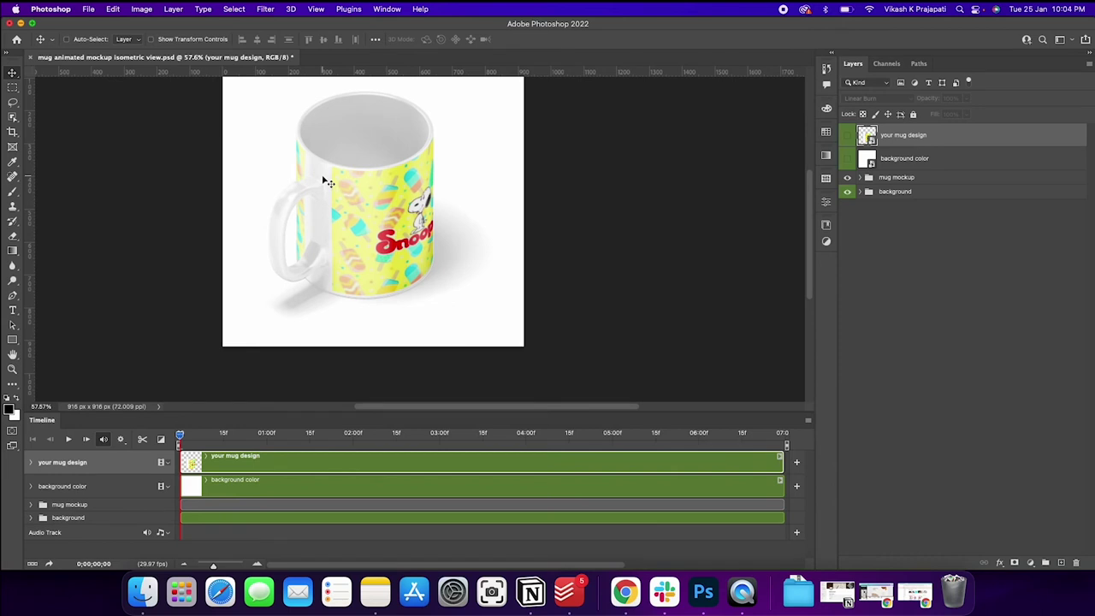
{"action": "left_click", "coordinate": [67, 439]}
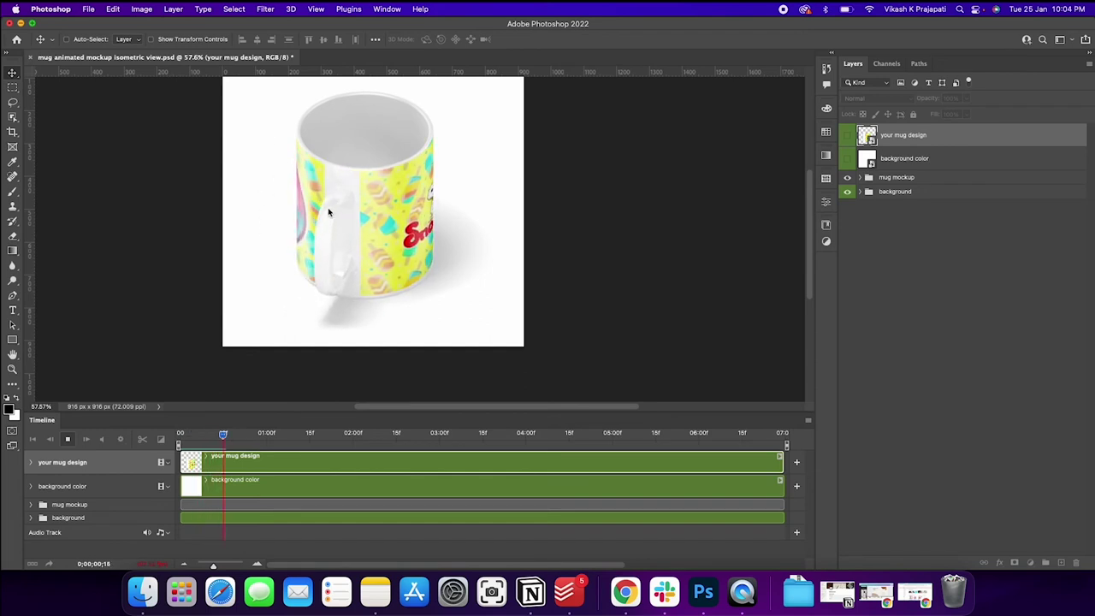
{"action": "key", "text": "space"}
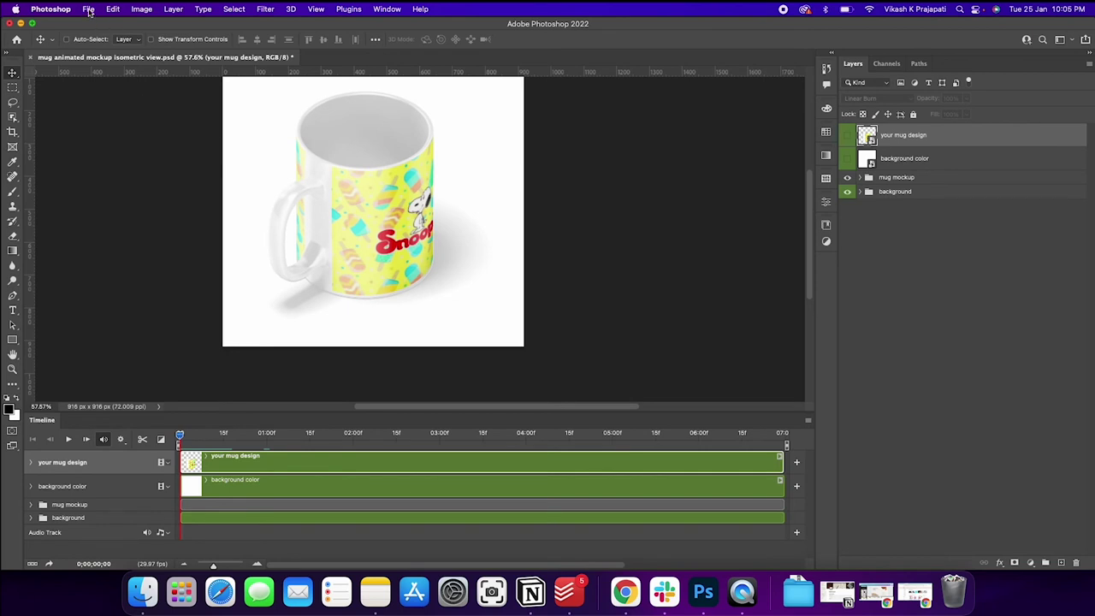
Open File > Export > Render Video and keep Adobe Media Encoder as the renderer
{"action": "left_click", "coordinate": [89, 11]}
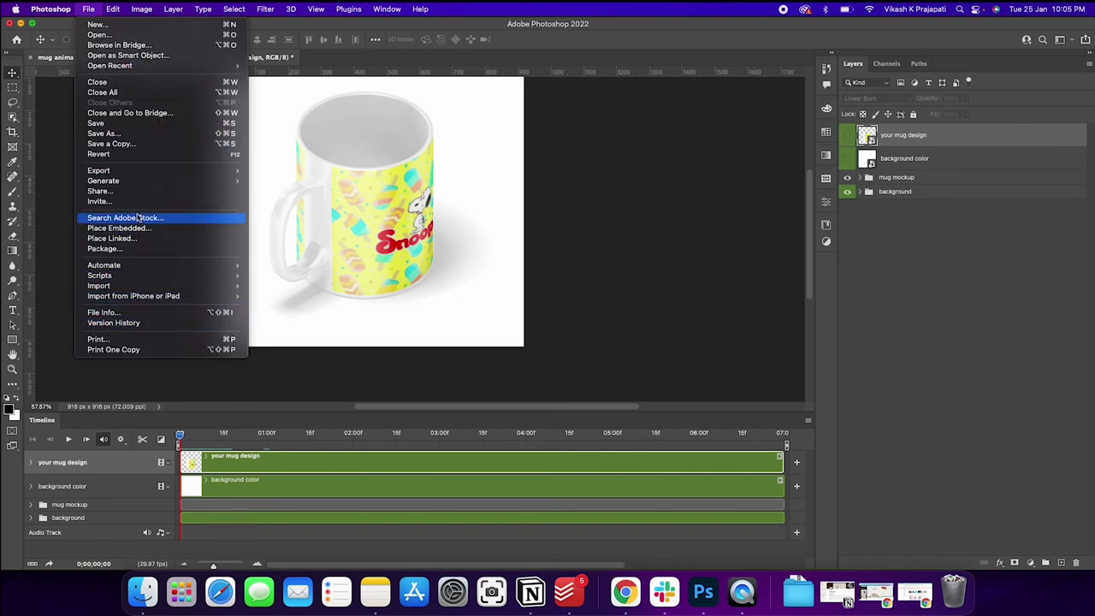
{"action": "mouse_move", "coordinate": [138, 170]}
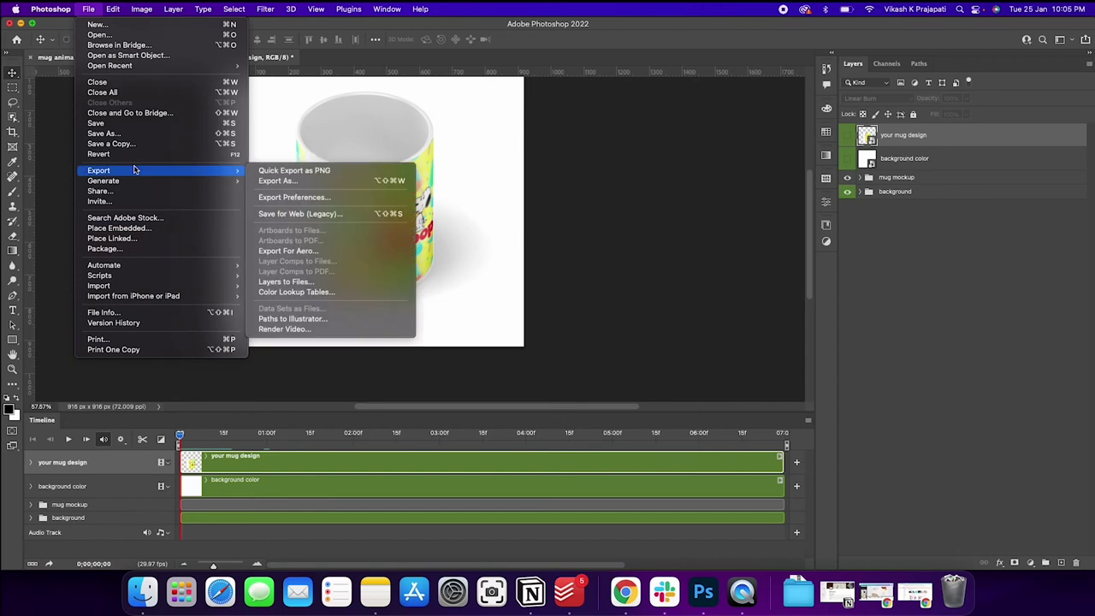
{"action": "left_click", "coordinate": [317, 331]}
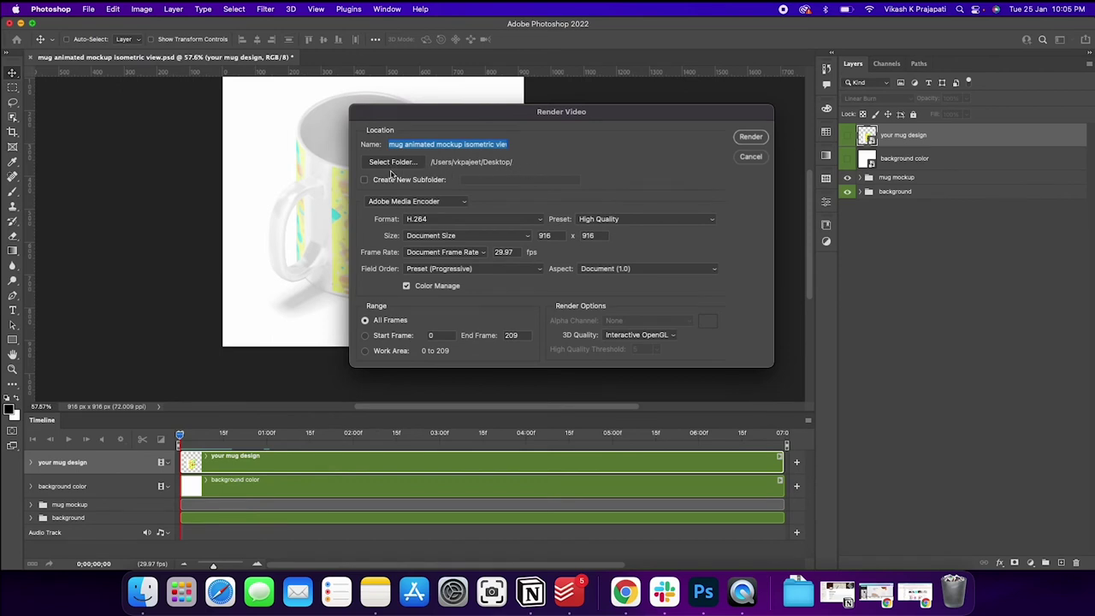
{"action": "left_click", "coordinate": [391, 204]}
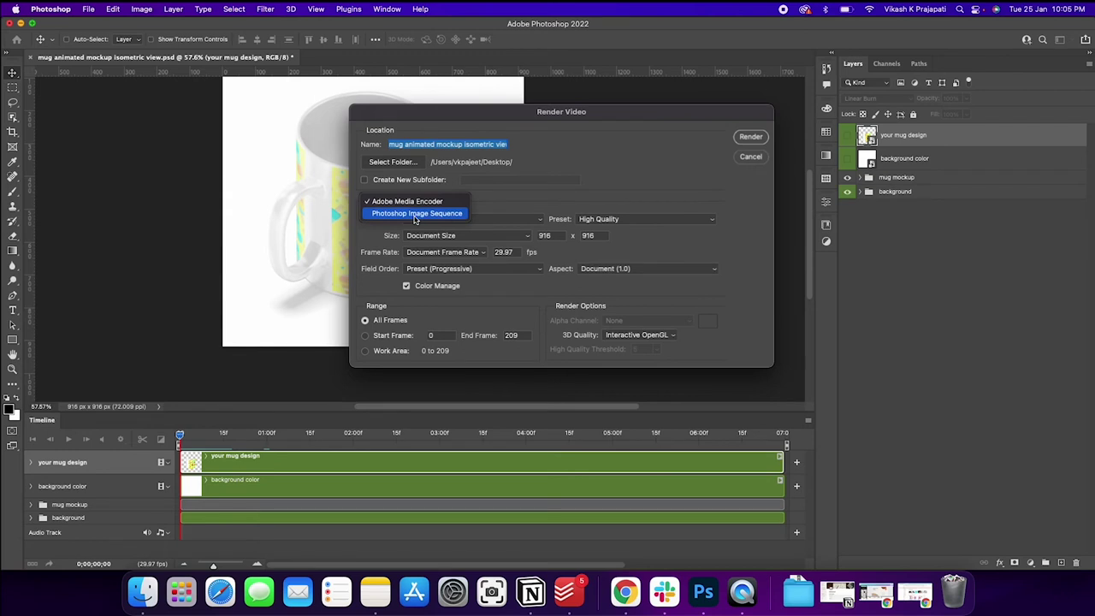
{"action": "left_click", "coordinate": [409, 201]}
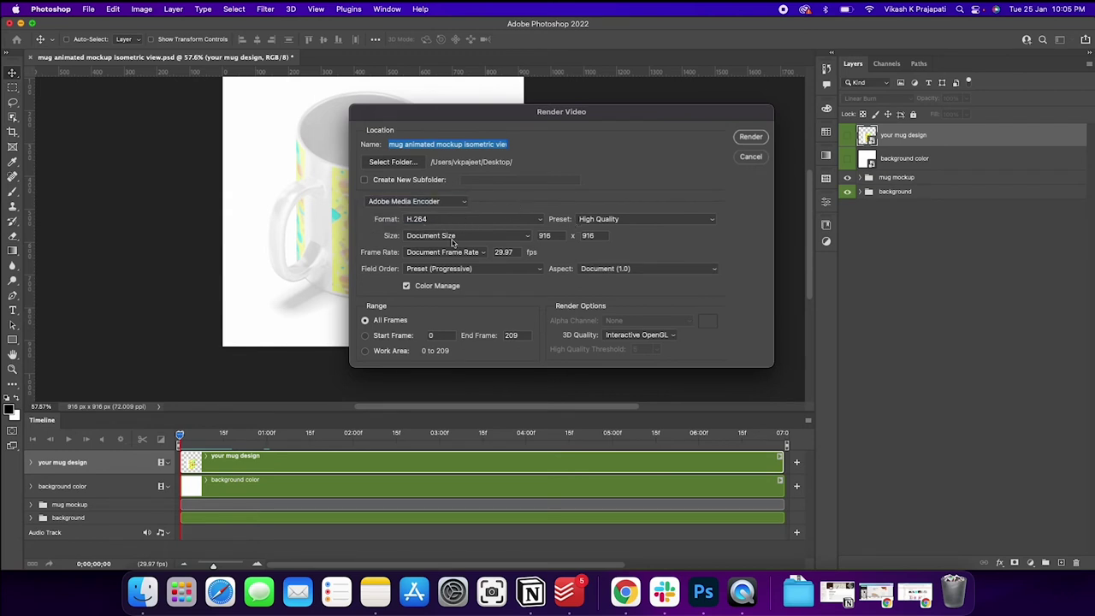
Keep the 916 × 916 size, set 30 fps with progressive field order, and render
{"action": "left_click", "coordinate": [554, 236]}
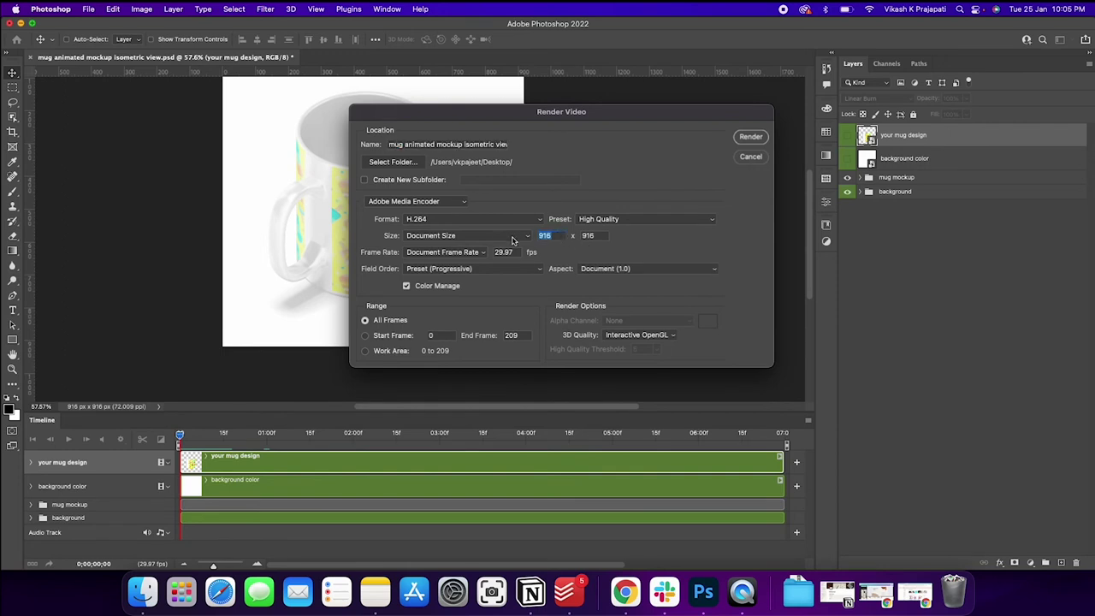
{"action": "key", "text": "Tab"}
{"action": "left_click", "coordinate": [547, 236]}
{"action": "left_click", "coordinate": [476, 258]}
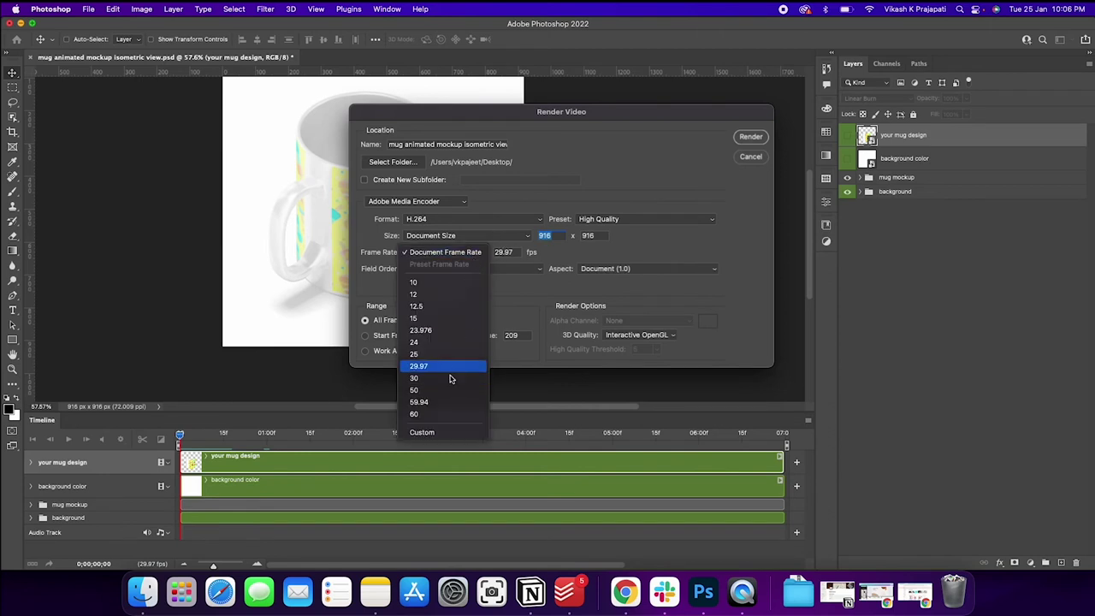
{"action": "left_click", "coordinate": [450, 378]}
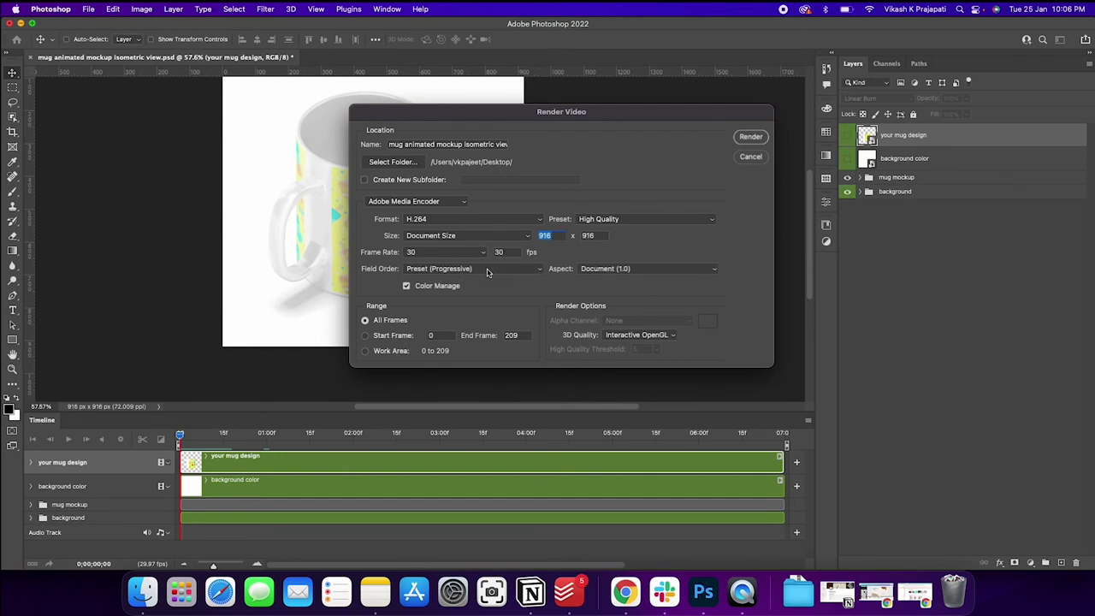
{"action": "left_click", "coordinate": [488, 272]}
{"action": "left_click", "coordinate": [557, 310]}
{"action": "left_click", "coordinate": [752, 142]}
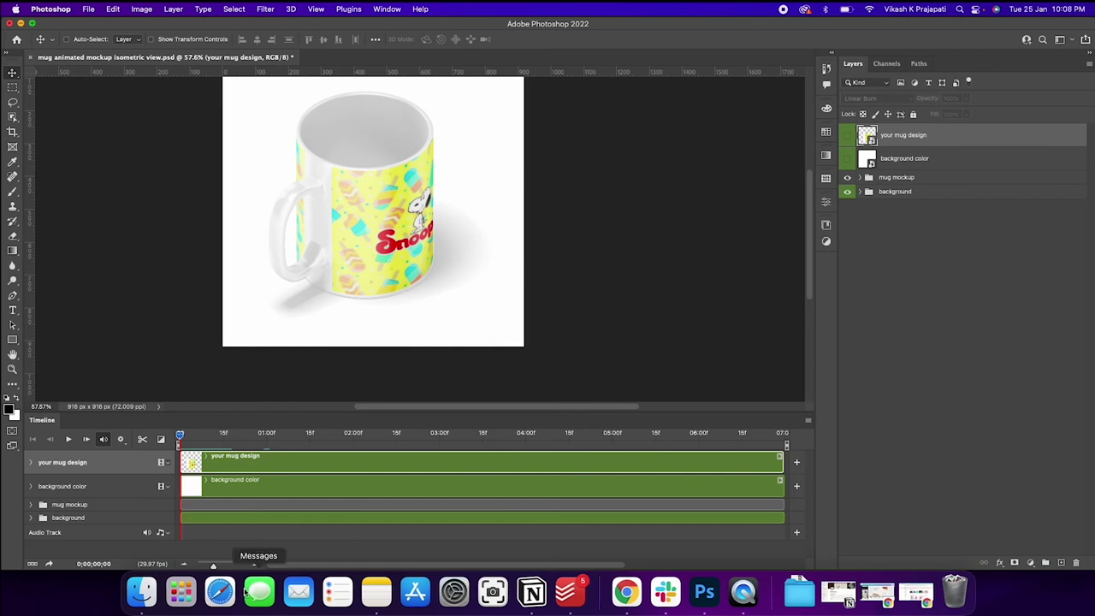
Show the Desktop in Finder and select the mug animated mockup .mp4 file
{"action": "left_click", "coordinate": [143, 591]}
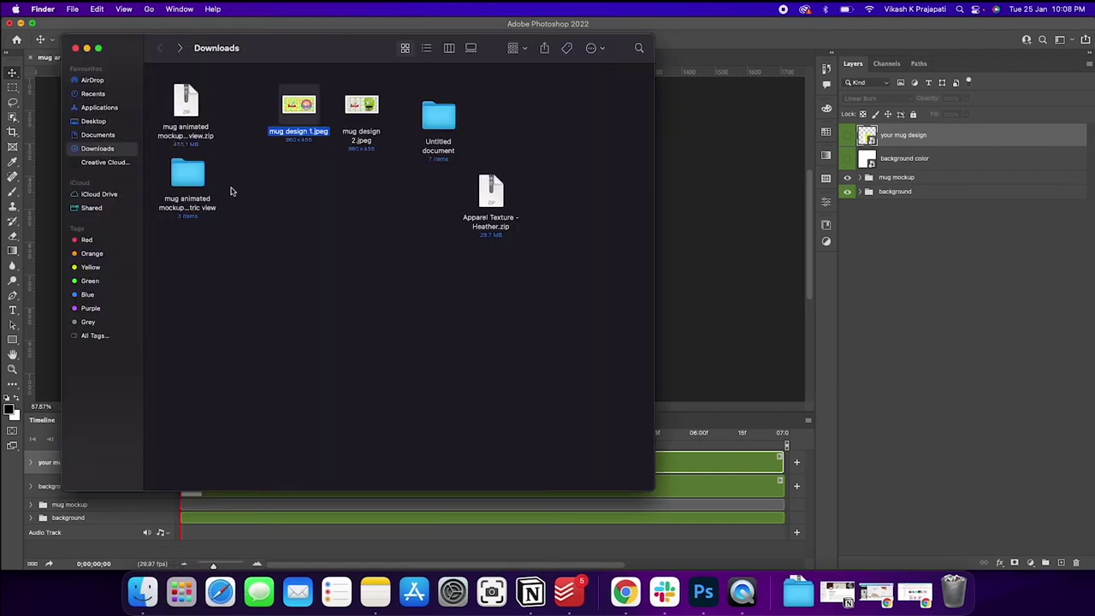
{"action": "left_click", "coordinate": [91, 124]}
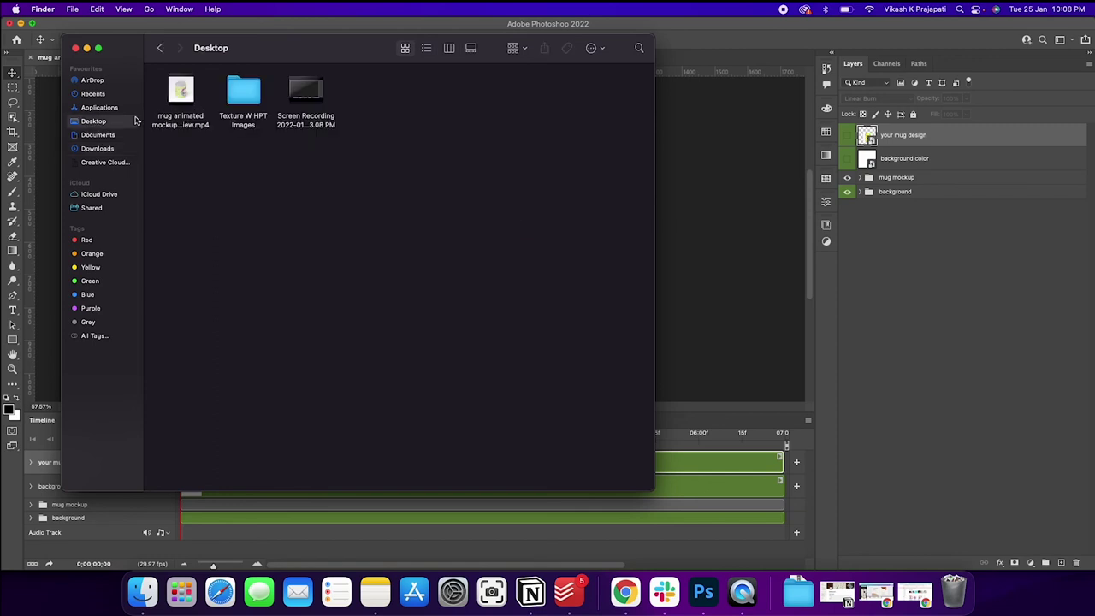
{"action": "left_click", "coordinate": [182, 93]}
{"action": "left_click_drag", "start_coordinate": [402, 51], "coordinate": [888, 54]}
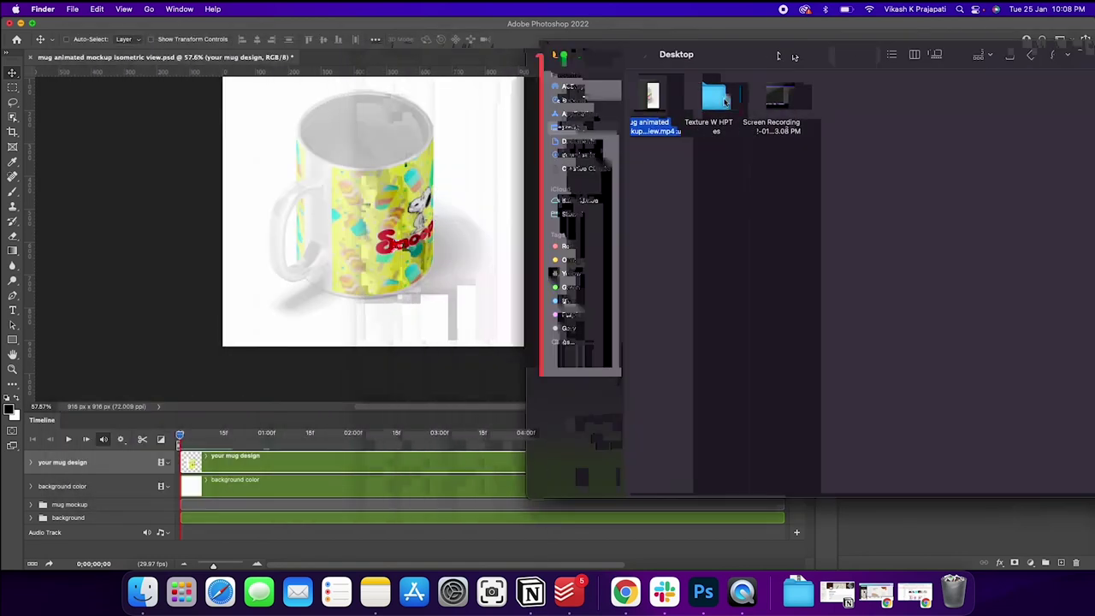
Play the rendered mug MP4 in QuickTime Player to the end, then close it
{"action": "double_click", "coordinate": [673, 111]}
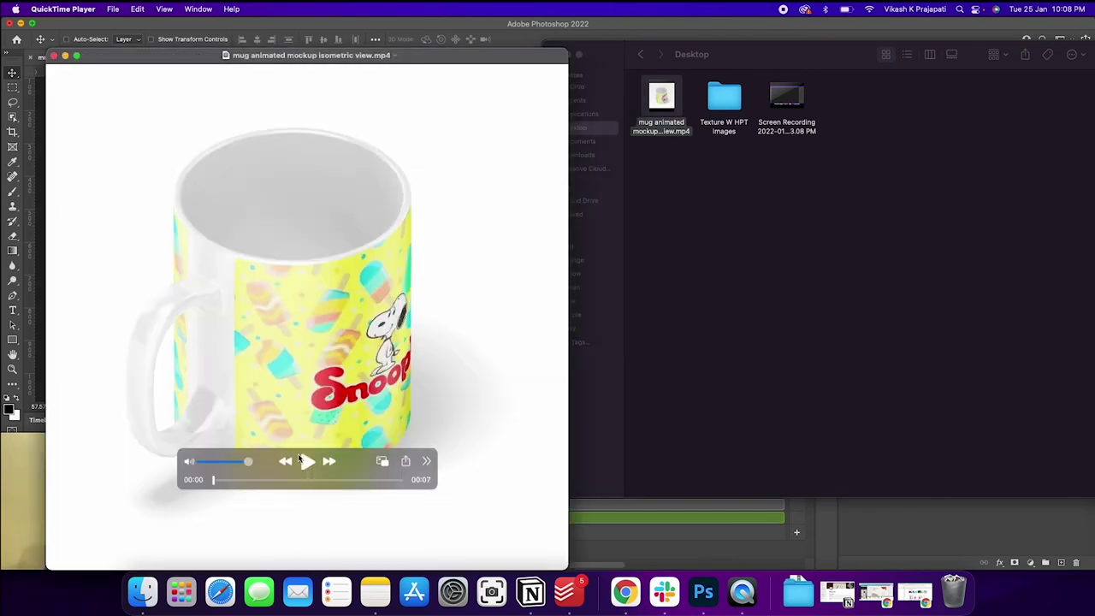
{"action": "left_click", "coordinate": [307, 463]}
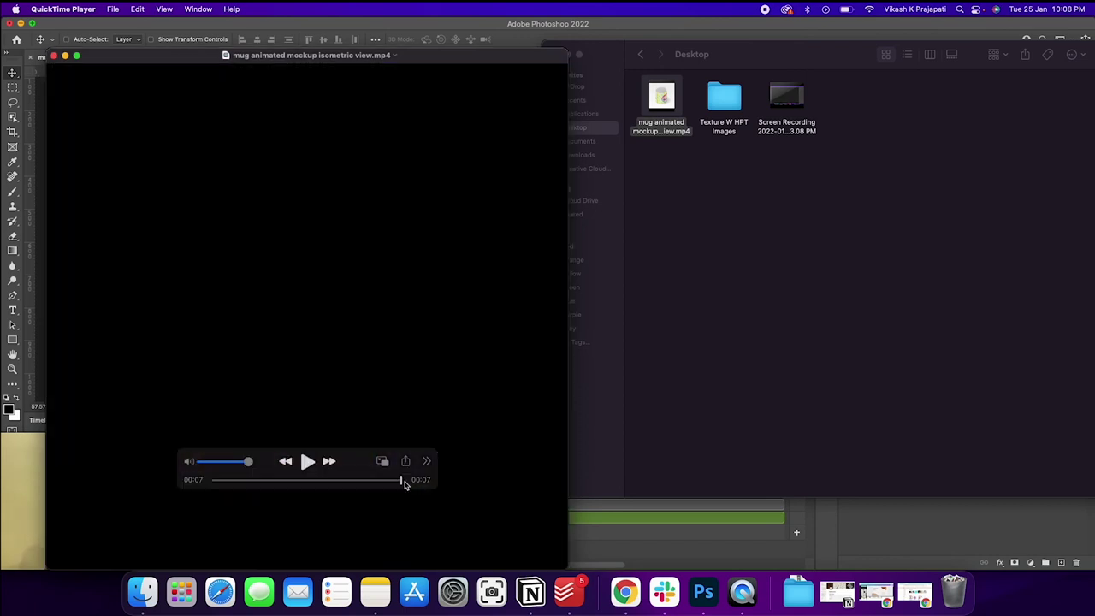
{"action": "left_click", "coordinate": [53, 54]}
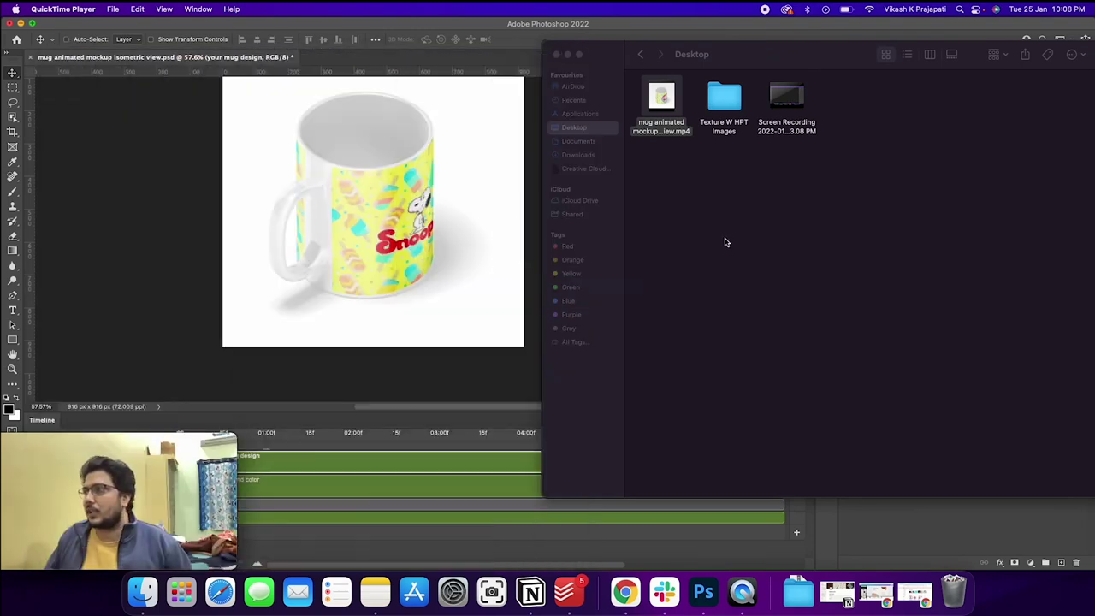
Select the MP4 in Finder, move the window aside, and return to Photoshop
{"action": "left_click", "coordinate": [671, 120]}
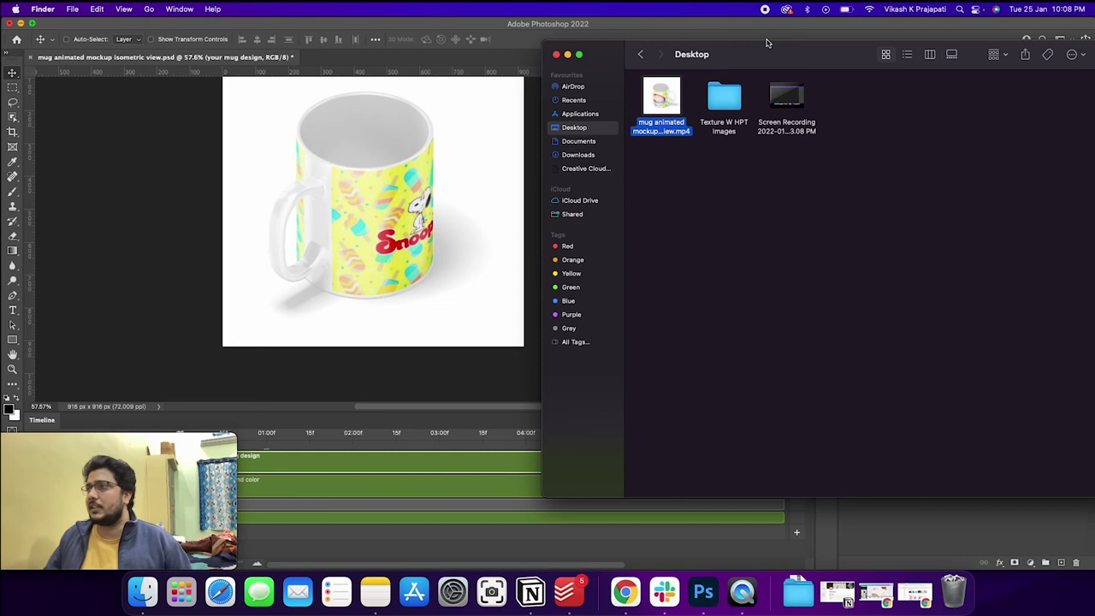
{"action": "left_click_drag", "start_coordinate": [774, 61], "coordinate": [846, 101]}
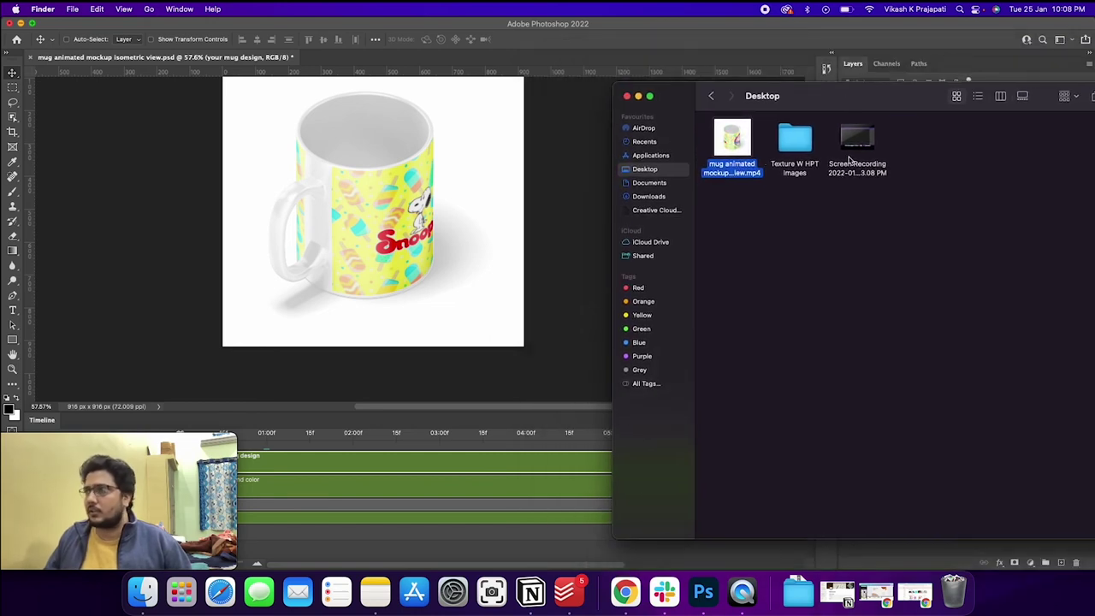
{"action": "left_click", "coordinate": [45, 21]}
Open mug animated mockup isometric view.mp4 from the Desktop as a Smart Object
{"action": "left_click", "coordinate": [89, 10]}
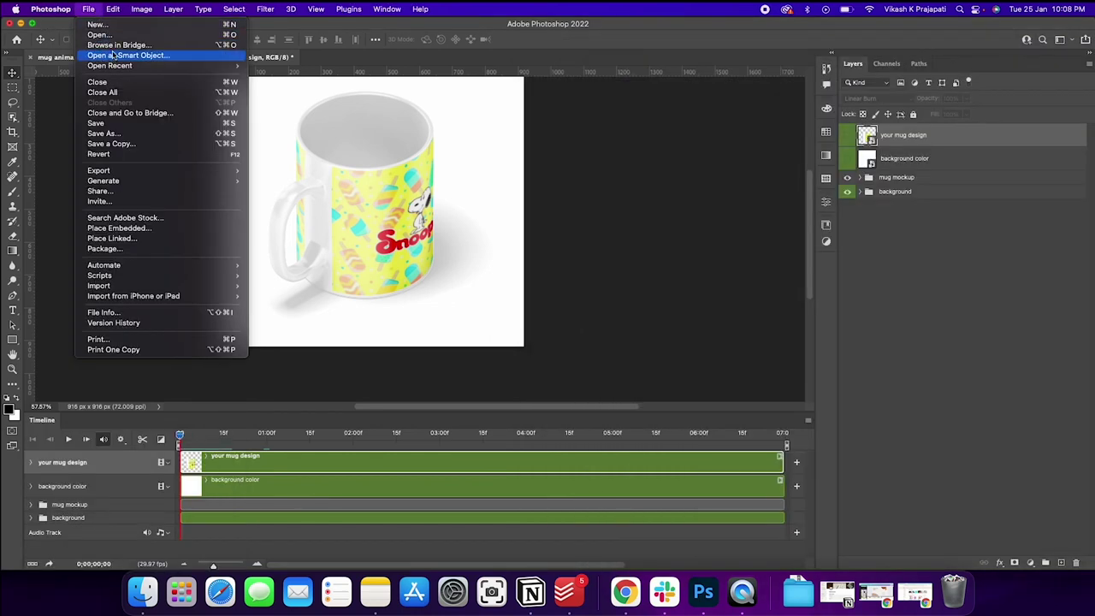
{"action": "left_click", "coordinate": [114, 56]}
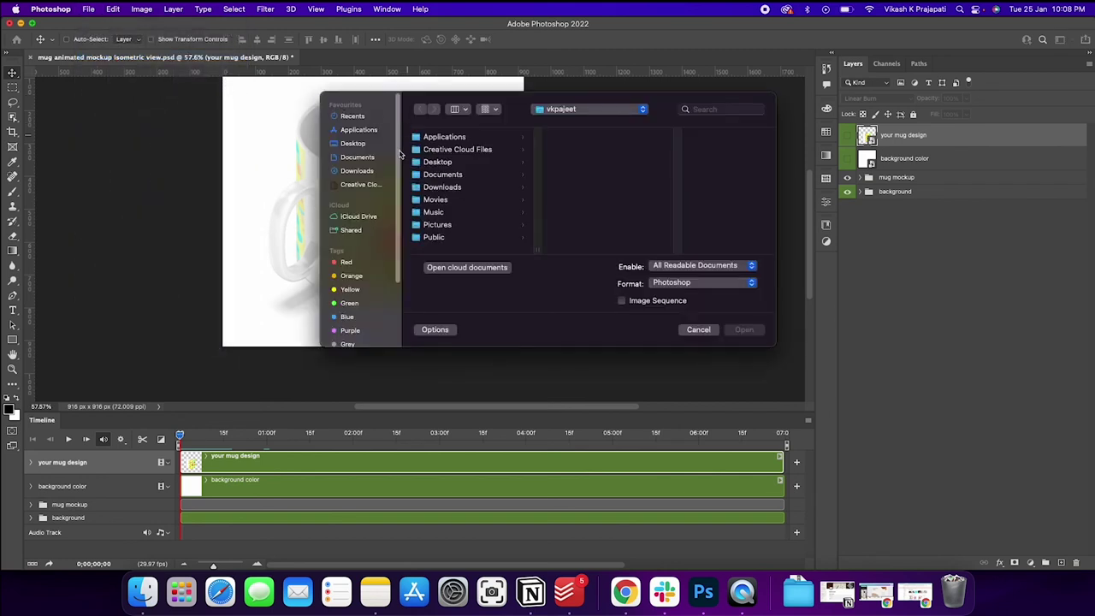
{"action": "left_click", "coordinate": [352, 142]}
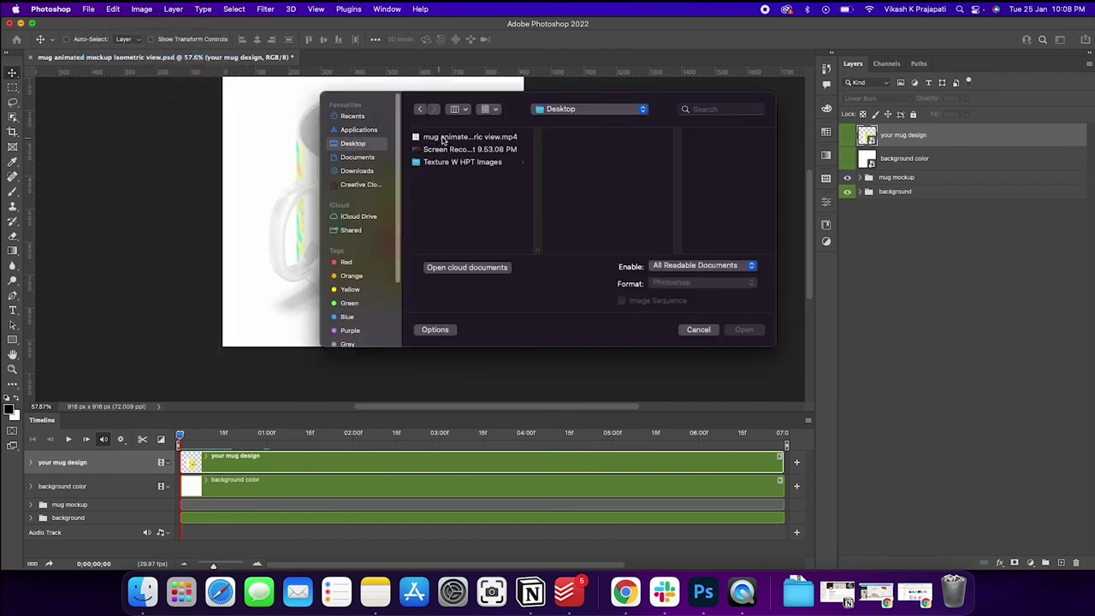
{"action": "left_click", "coordinate": [441, 139]}
{"action": "left_click", "coordinate": [739, 330]}
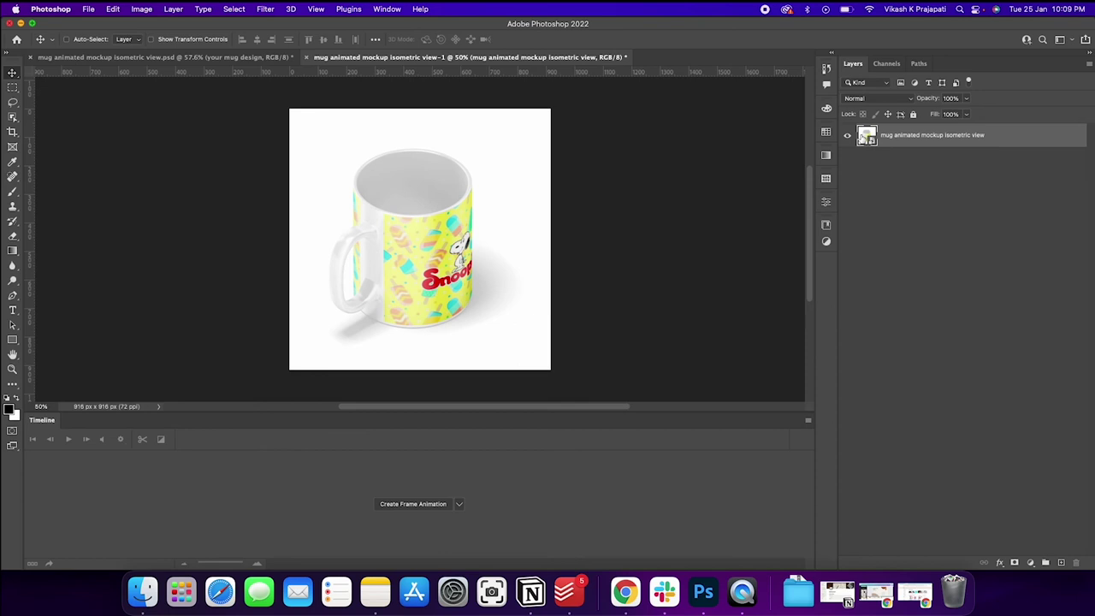
Create a video timeline for the mug clip, preview it, and scrub to the end
{"action": "left_click", "coordinate": [460, 505]}
{"action": "left_click", "coordinate": [445, 518]}
{"action": "left_click", "coordinate": [413, 504]}
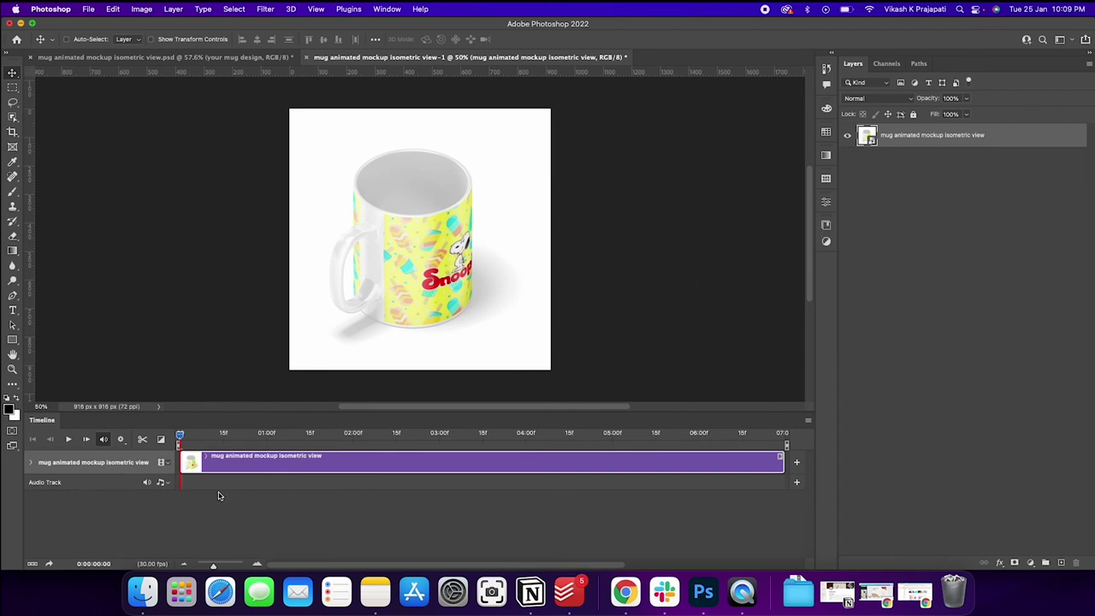
{"action": "key", "text": "space"}
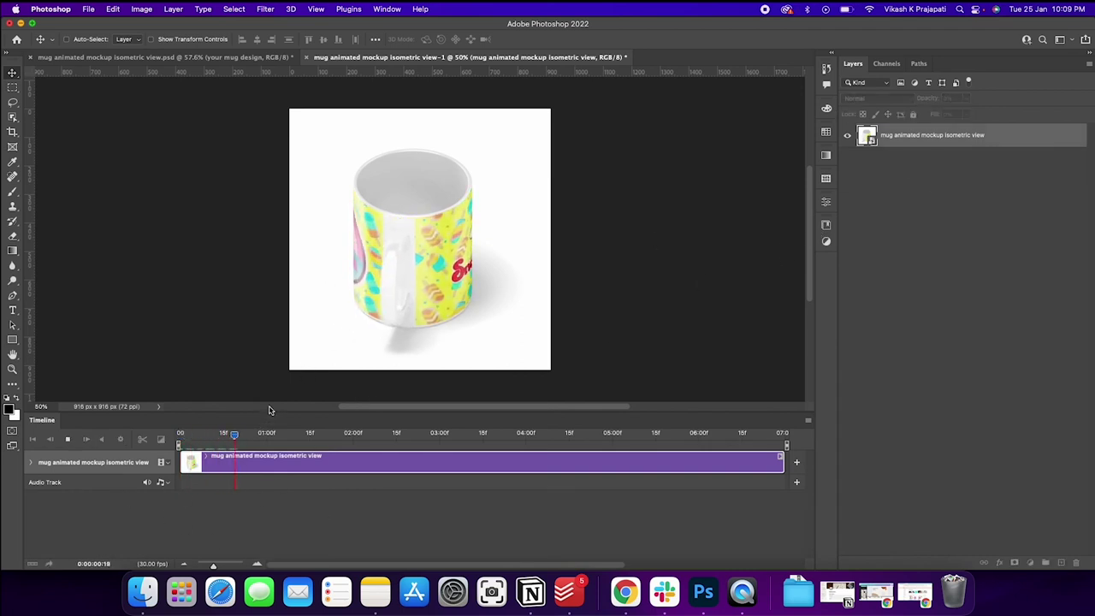
{"action": "key", "text": "space"}
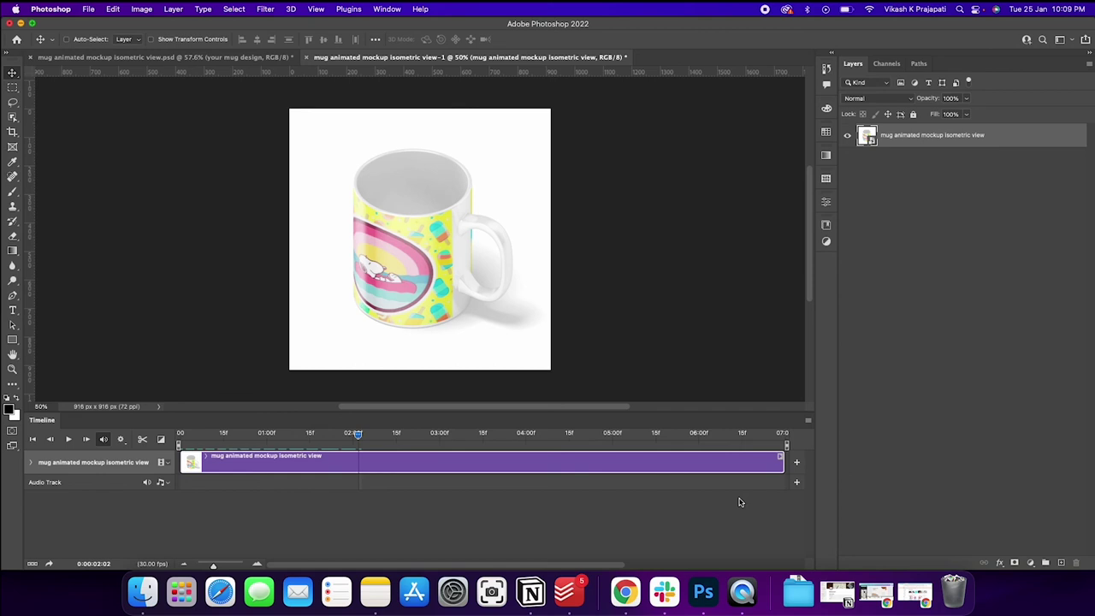
{"action": "left_click_drag", "start_coordinate": [358, 440], "coordinate": [791, 423]}
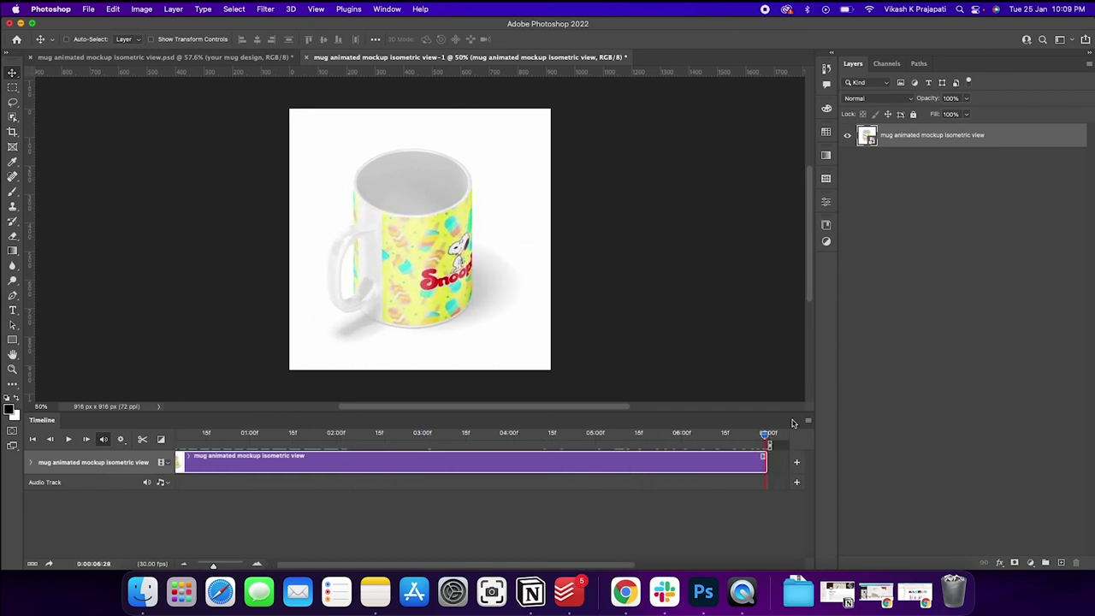
Duplicate the mug video layer
{"action": "right_click", "coordinate": [951, 137]}
{"action": "left_click", "coordinate": [894, 156]}
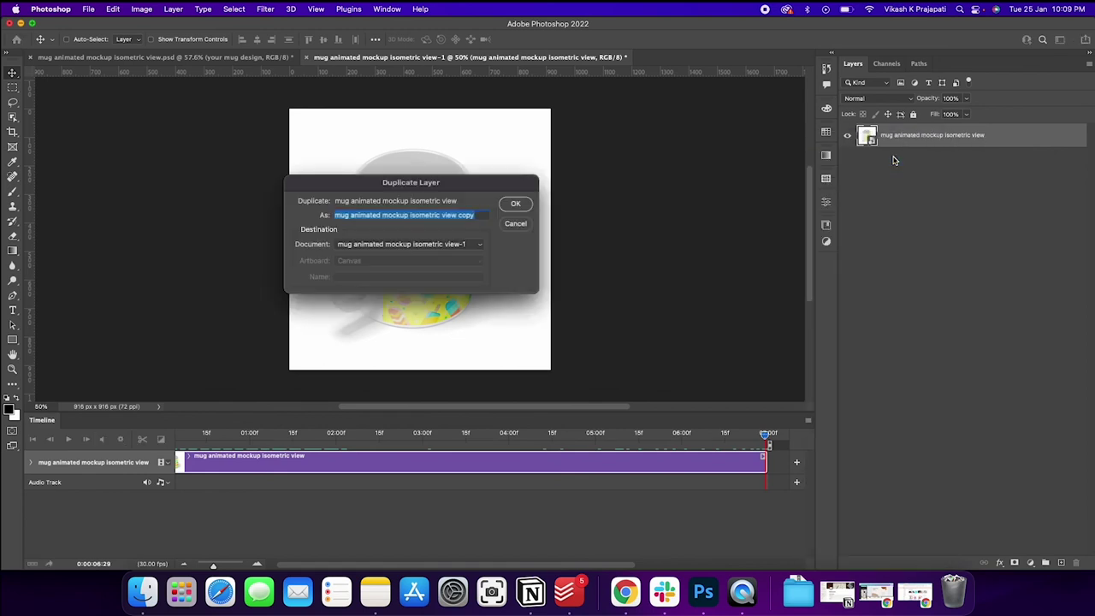
{"action": "left_click", "coordinate": [514, 205]}
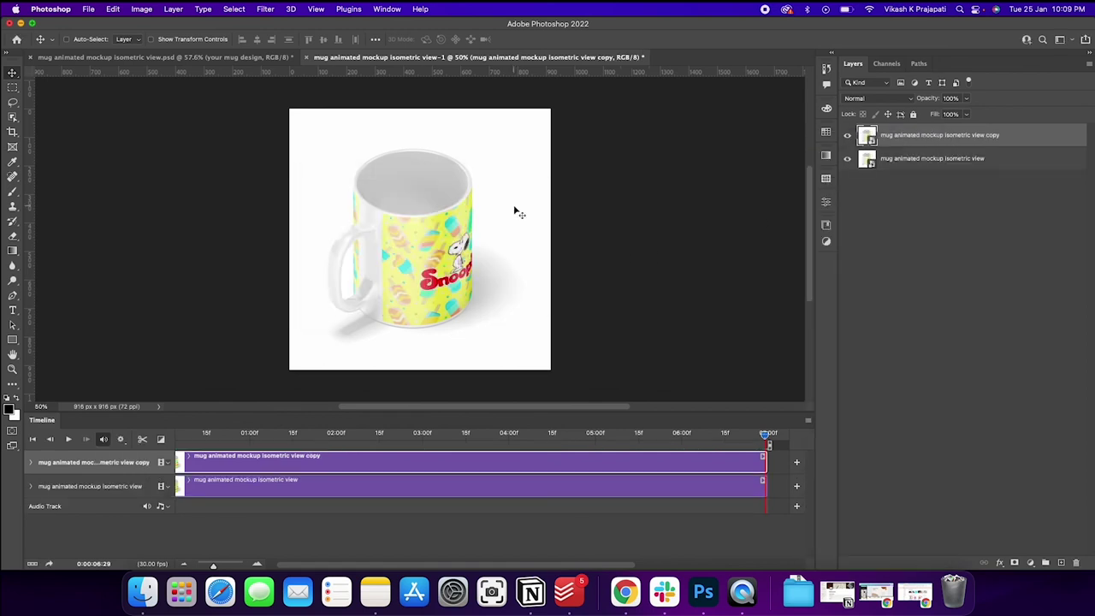
Move the original clip to start at 07:00 after the copy and play from the start
{"action": "left_click_drag", "start_coordinate": [359, 497], "coordinate": [763, 496]}
{"action": "scroll", "coordinate": [412, 568], "scroll_direction": "left", "scroll_amount": 2}
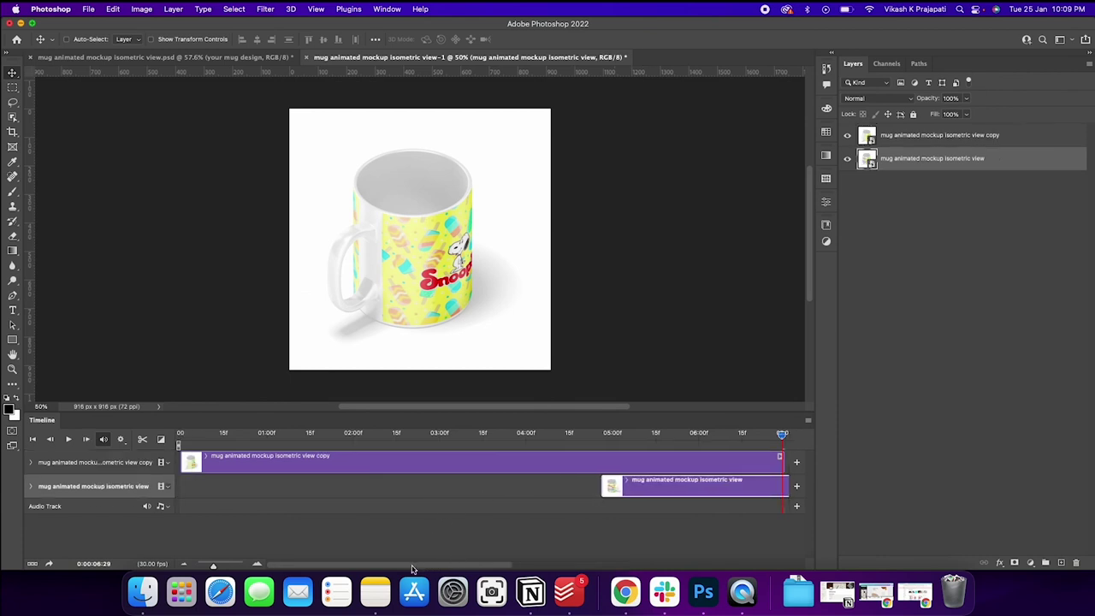
{"action": "left_click_drag", "start_coordinate": [468, 571], "coordinate": [563, 570]}
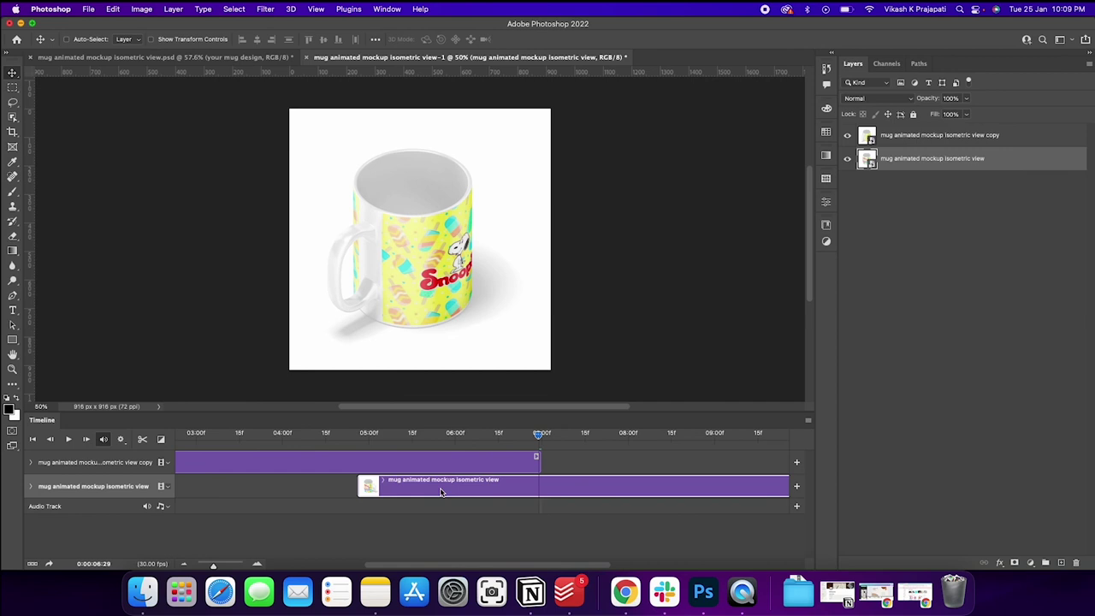
{"action": "left_click_drag", "start_coordinate": [440, 492], "coordinate": [621, 462]}
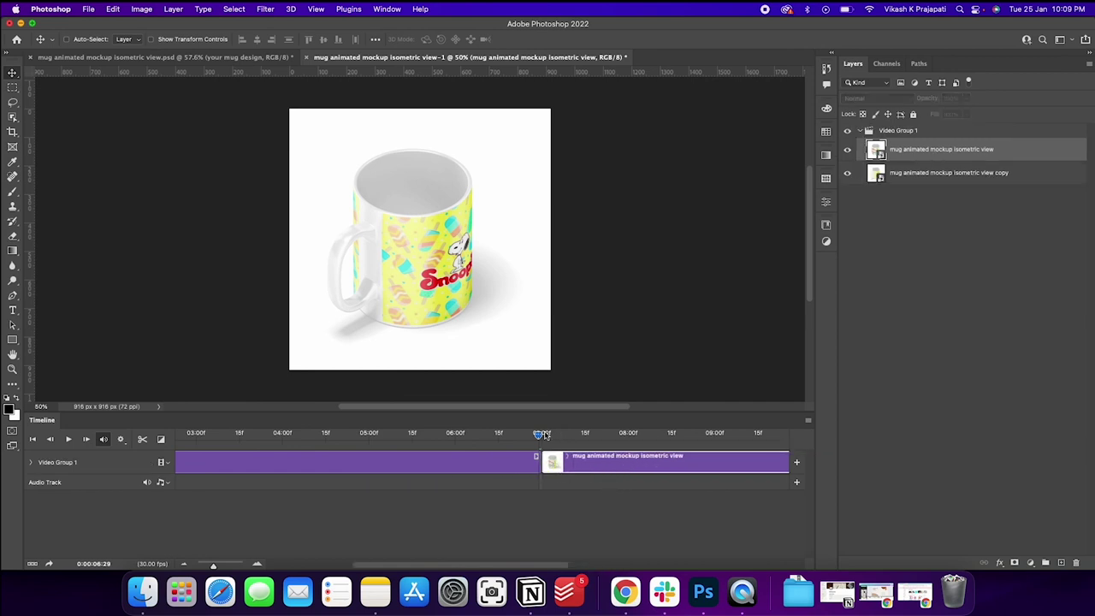
{"action": "left_click_drag", "start_coordinate": [542, 435], "coordinate": [179, 435]}
{"action": "key", "text": "space"}
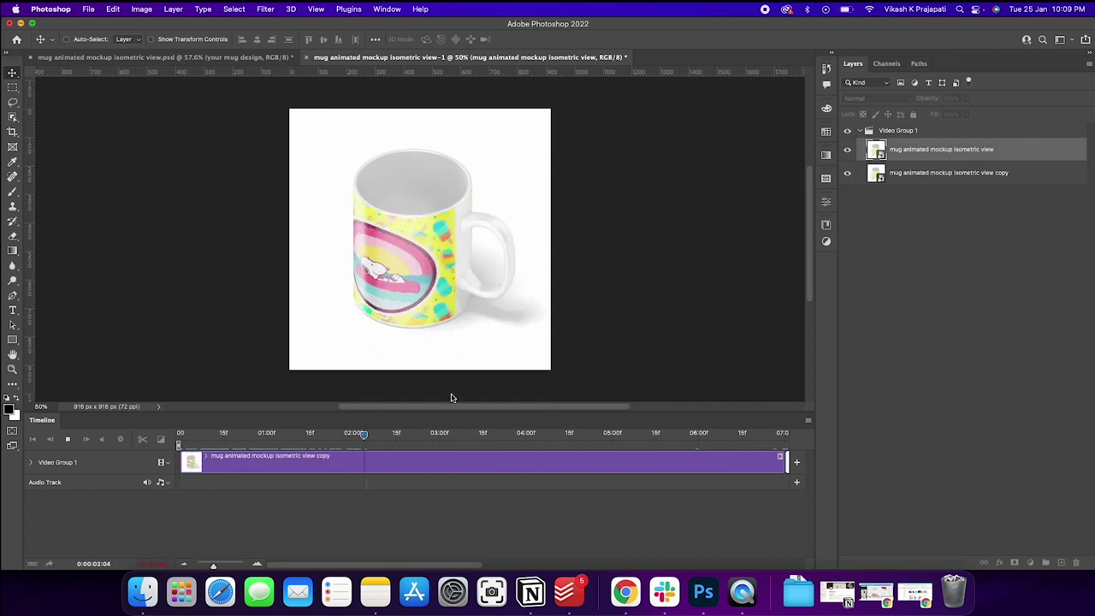
Open Render Video for the 14-second clip, then switch back to the original mockup .psd
{"action": "left_click", "coordinate": [89, 10]}
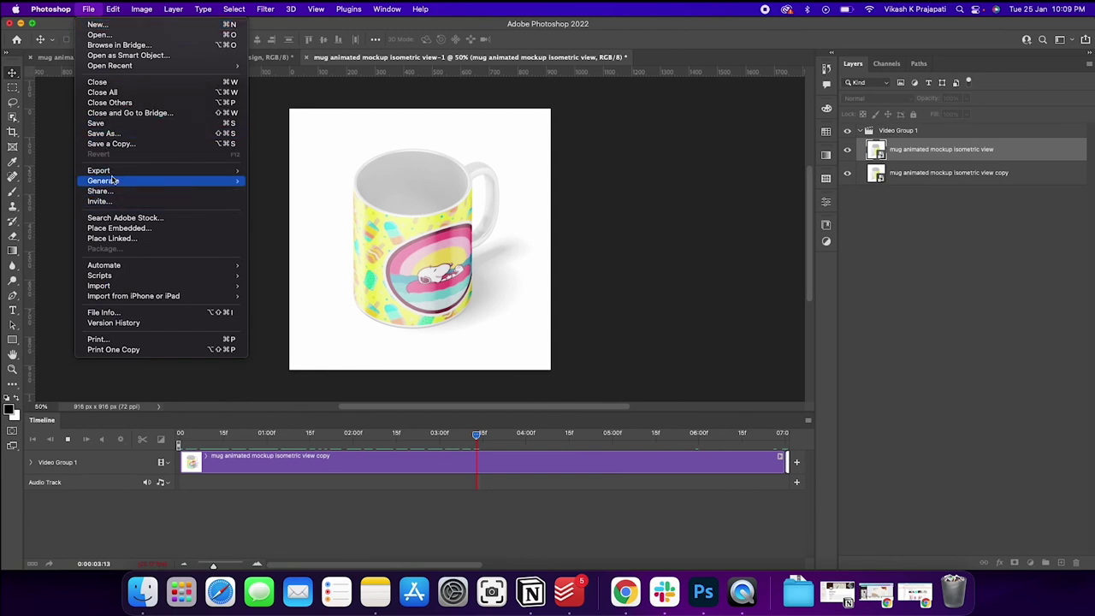
{"action": "mouse_move", "coordinate": [168, 178]}
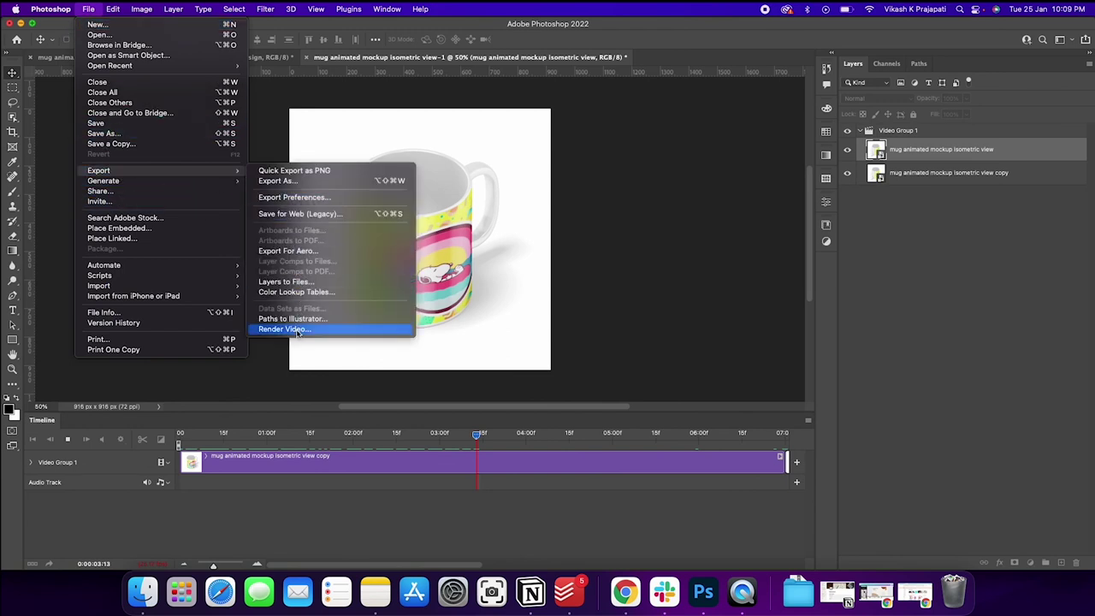
{"action": "left_click", "coordinate": [474, 419]}
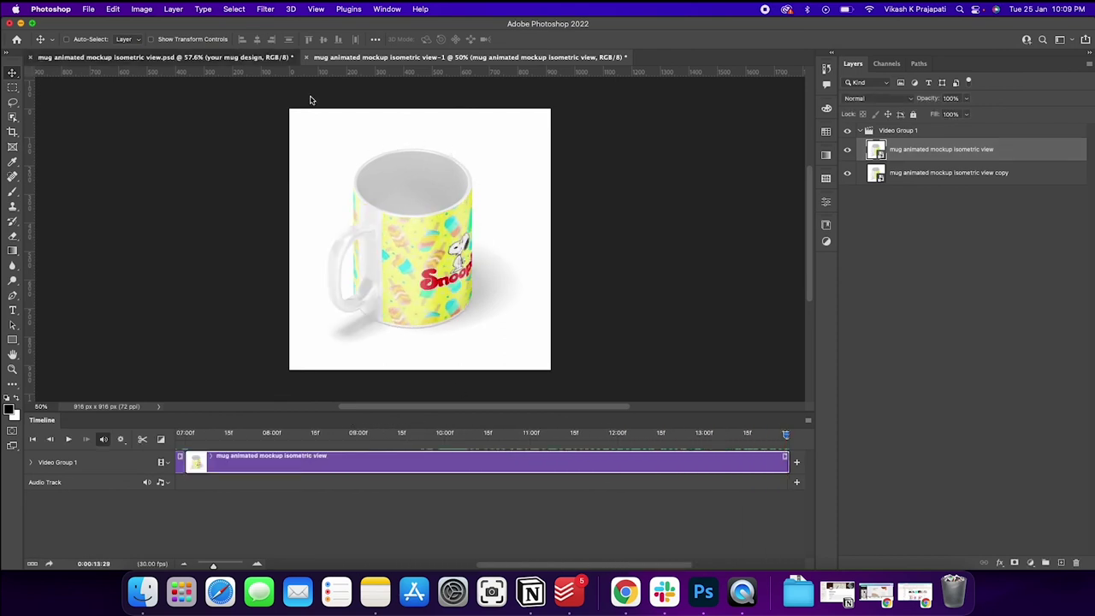
{"action": "key", "text": "ctrl+Tab"}
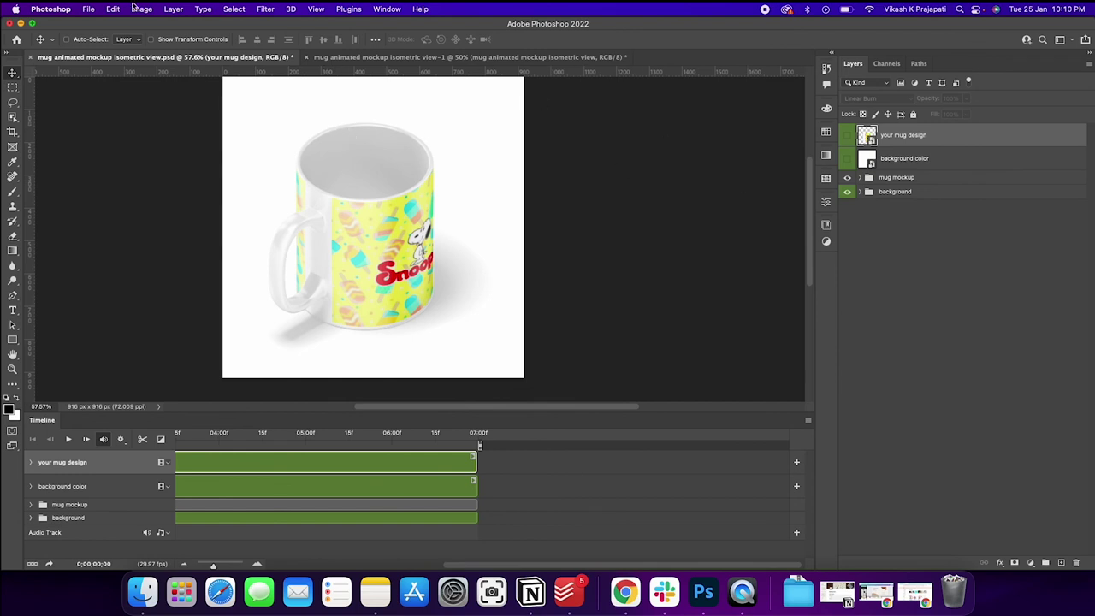
Select all four layers, flip them horizontally, and play the mirrored mug animation
{"action": "key", "text": "alt+comma"}
{"action": "key", "text": "alt+shift+period"}
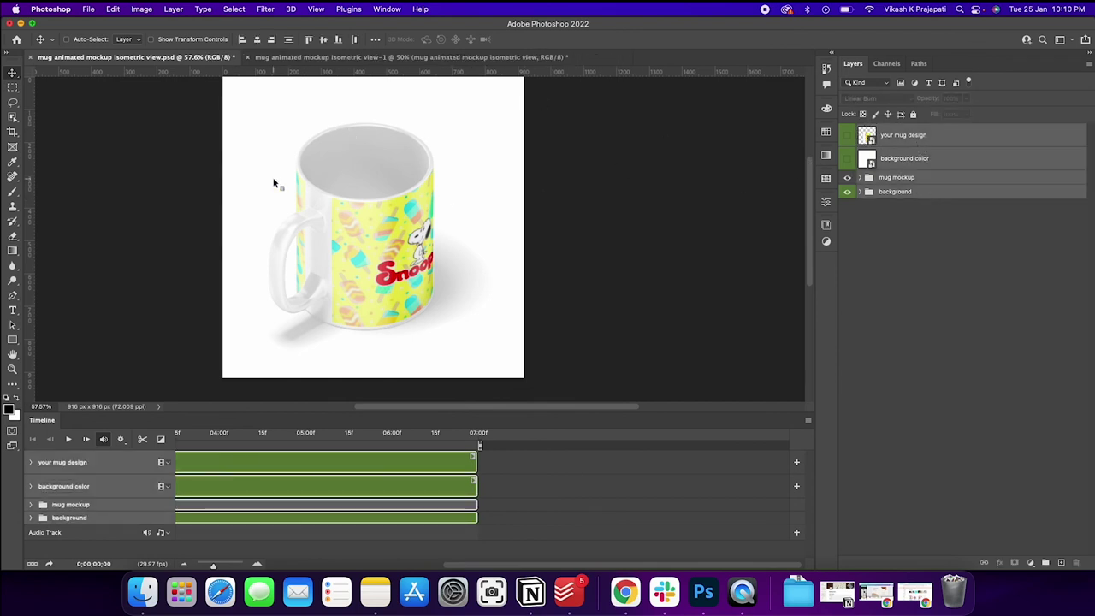
{"action": "key", "text": "super"}
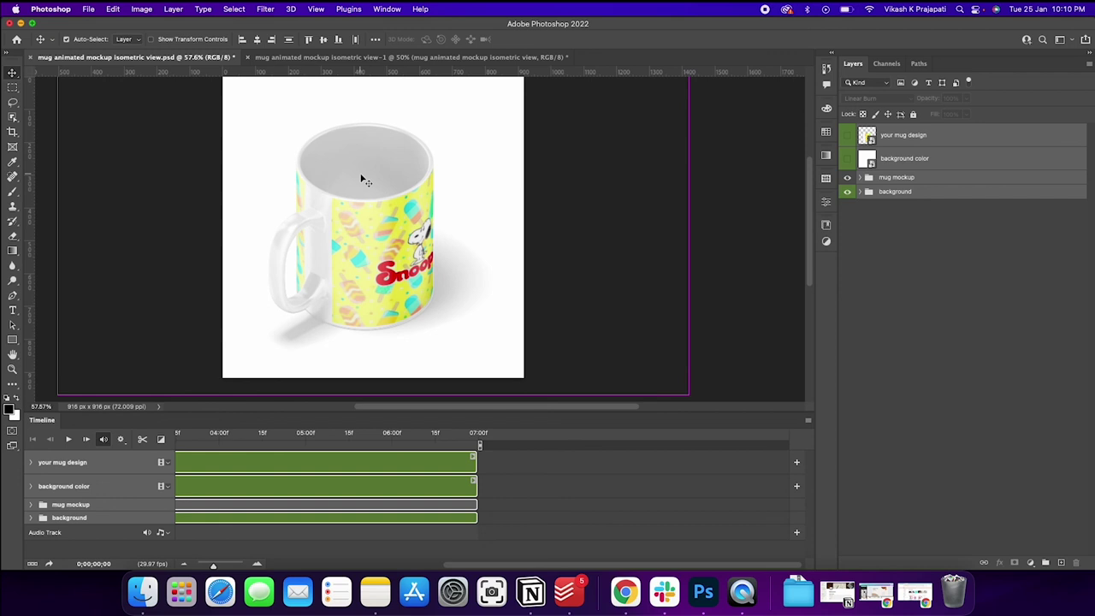
{"action": "key", "text": "super+t"}
{"action": "right_click", "coordinate": [364, 173]}
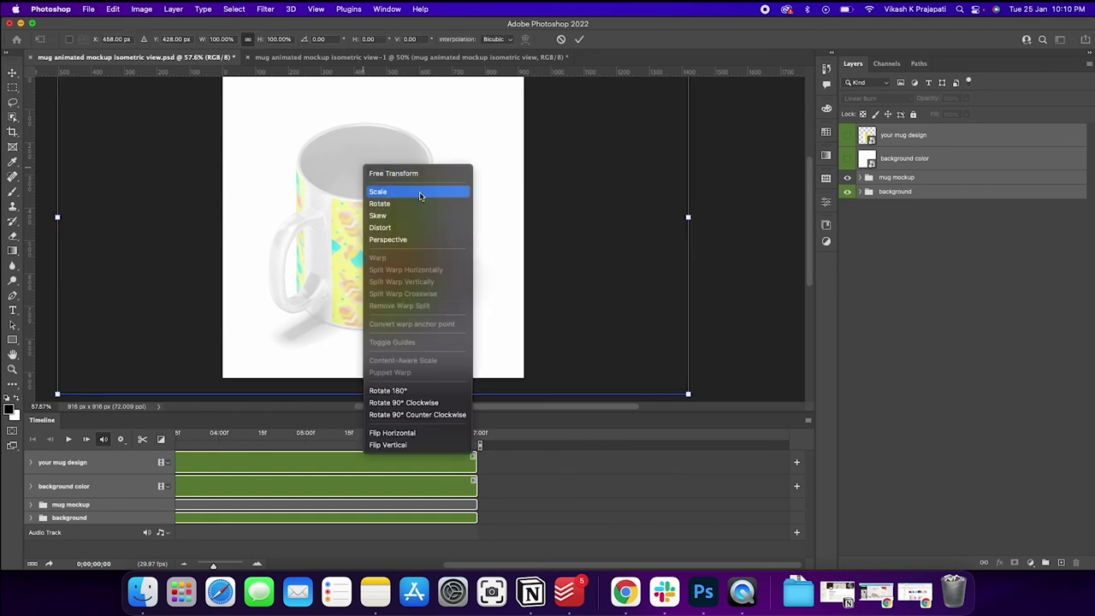
{"action": "left_click", "coordinate": [402, 433]}
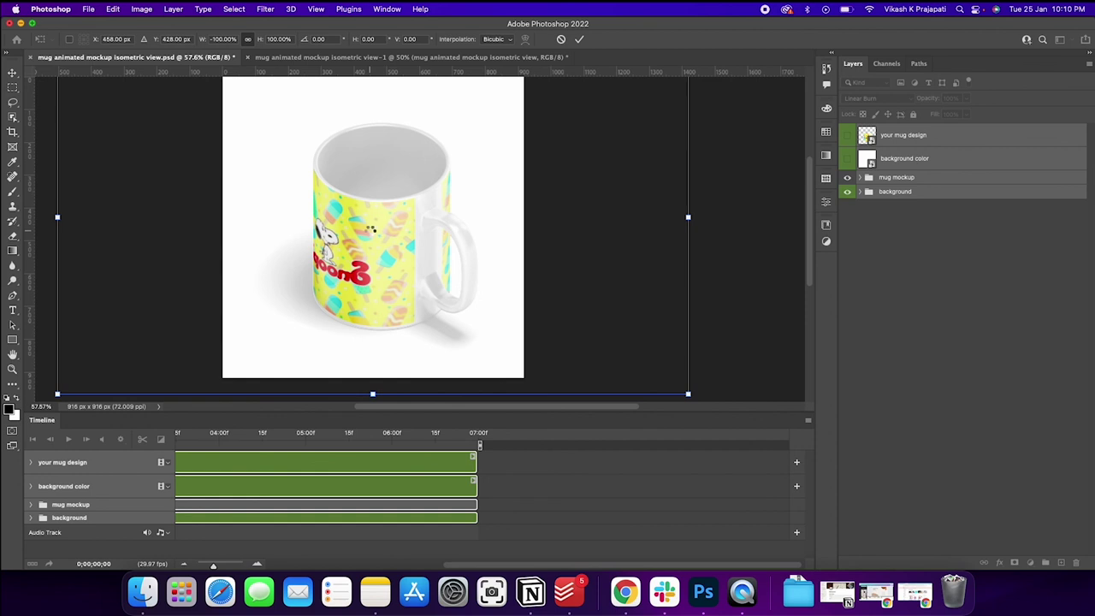
{"action": "key", "text": "Return"}
{"action": "key", "text": "space"}
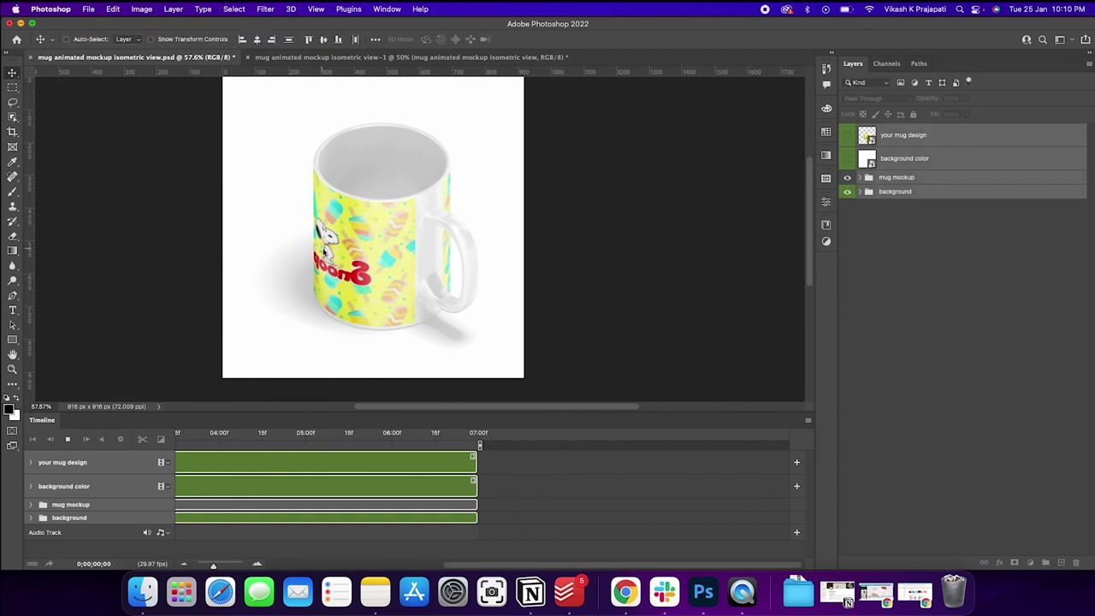